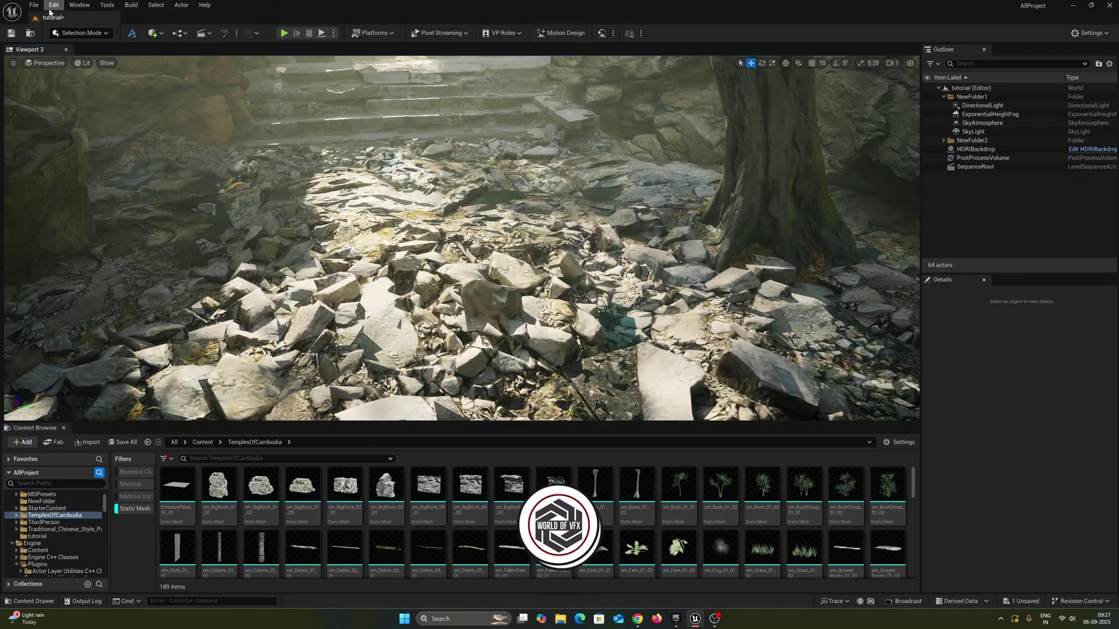
# Create a new level from the Empty Level template.
pyautogui.click(34, 5)
pyautogui.click(52, 35)
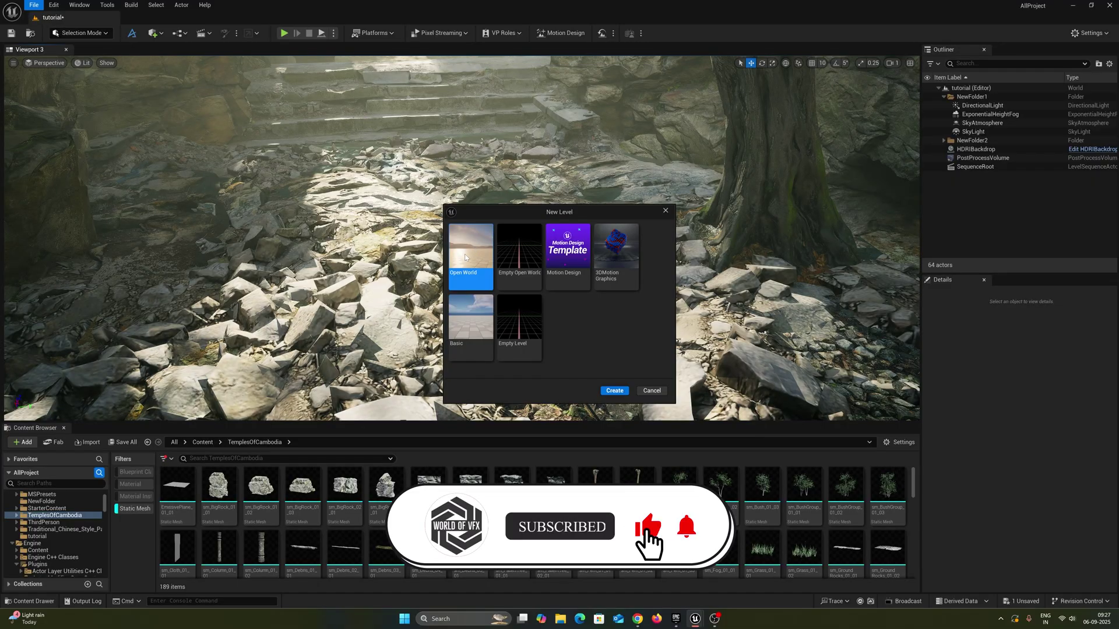
pyautogui.click(519, 329)
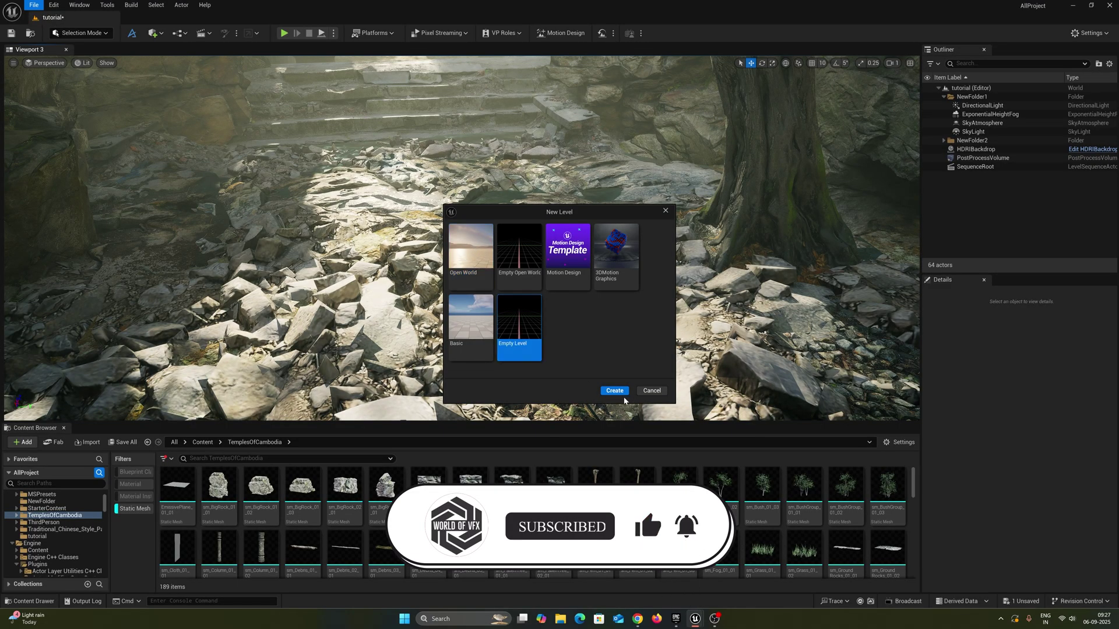
pyautogui.click(614, 390)
pyautogui.click(621, 407)
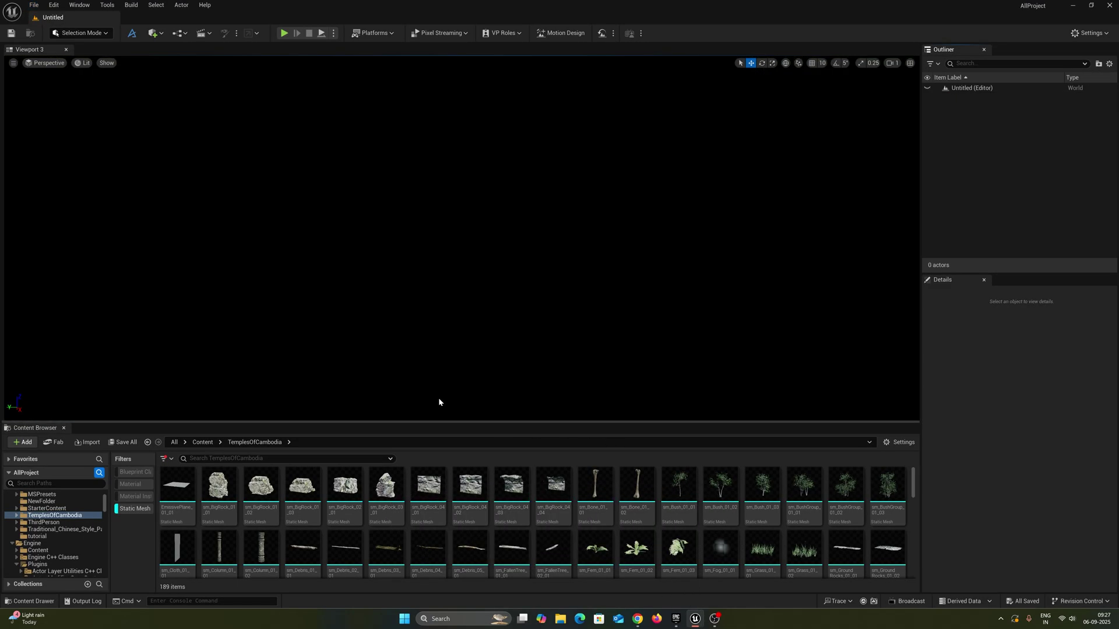
# Turn off the Static Mesh filter, create a folder named land in the Content root, and open it.
pyautogui.scroll(5, 88, 504)
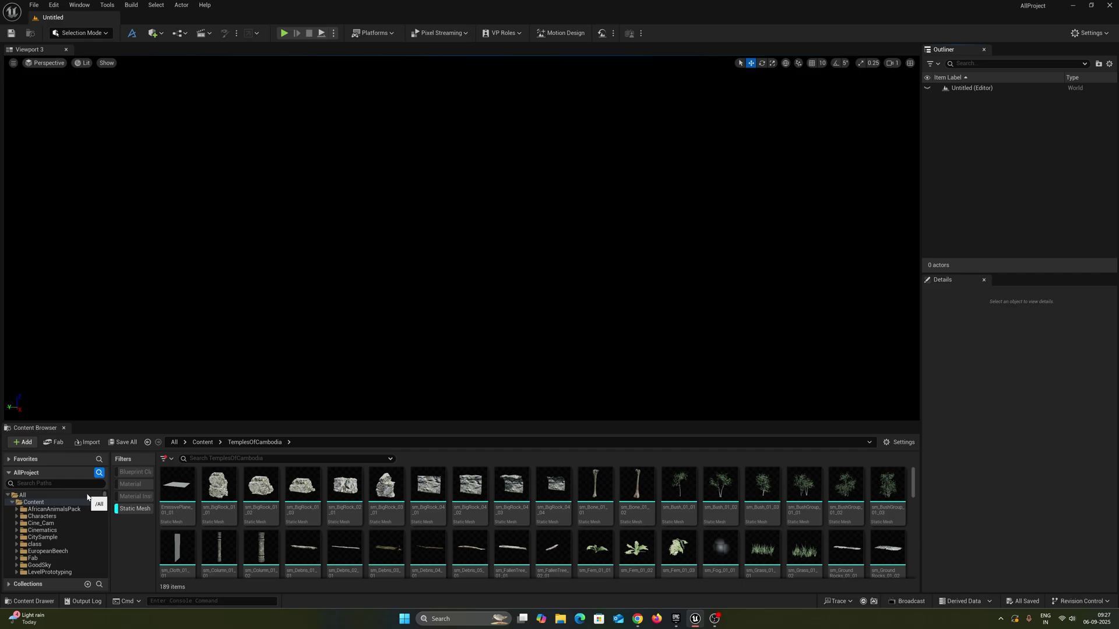
pyautogui.click(88, 503)
pyautogui.click(141, 508)
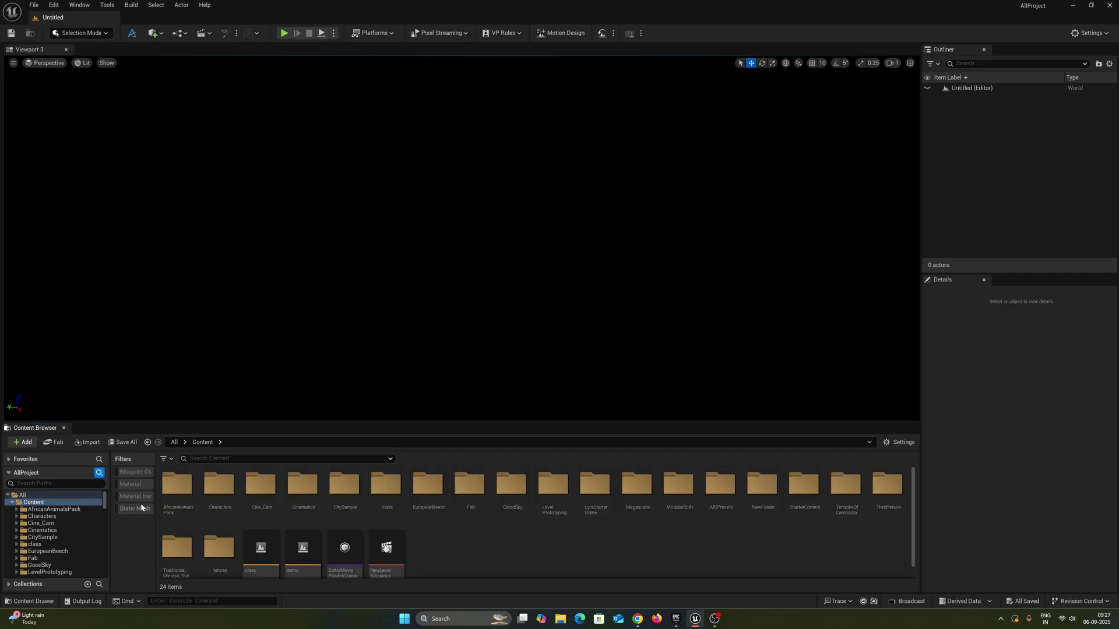
pyautogui.rightClick(540, 539)
pyautogui.click(575, 174)
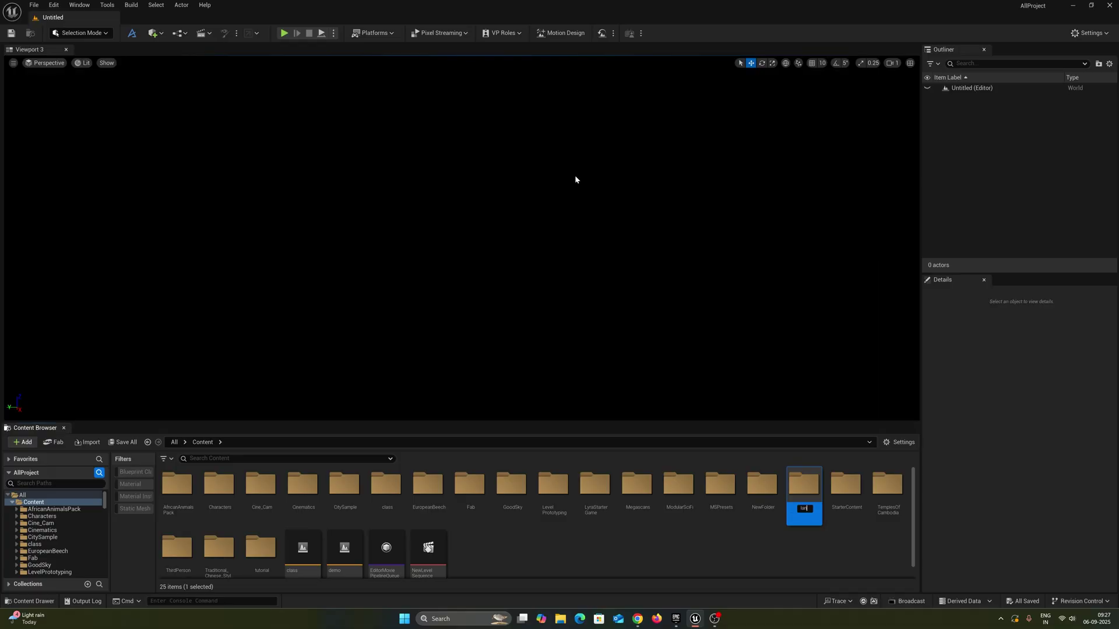
pyautogui.write('land')
pyautogui.press('Return')
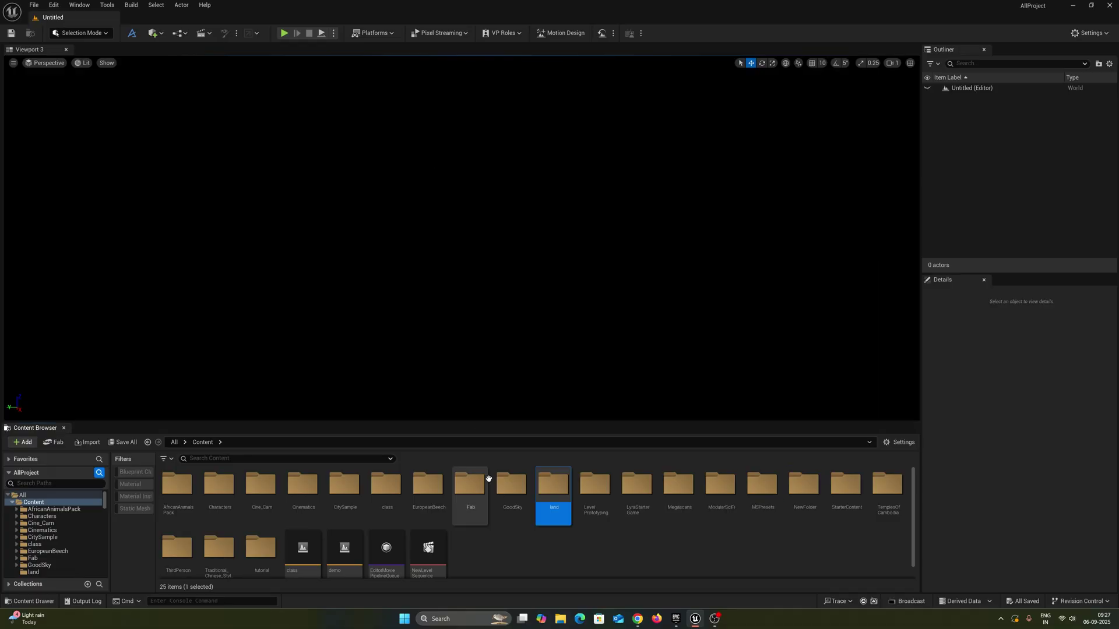
pyautogui.doubleClick(550, 501)
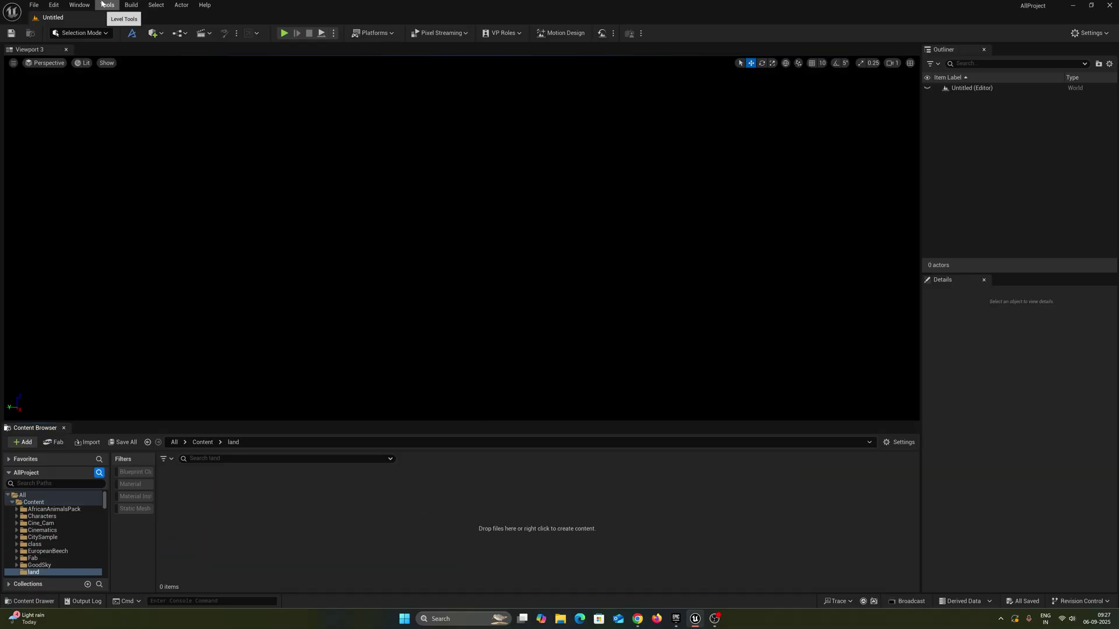
# Add a sky light, directional light, sky atmosphere, volumetric cloud and height fog using the Env. Light Mixer.
pyautogui.click(81, 6)
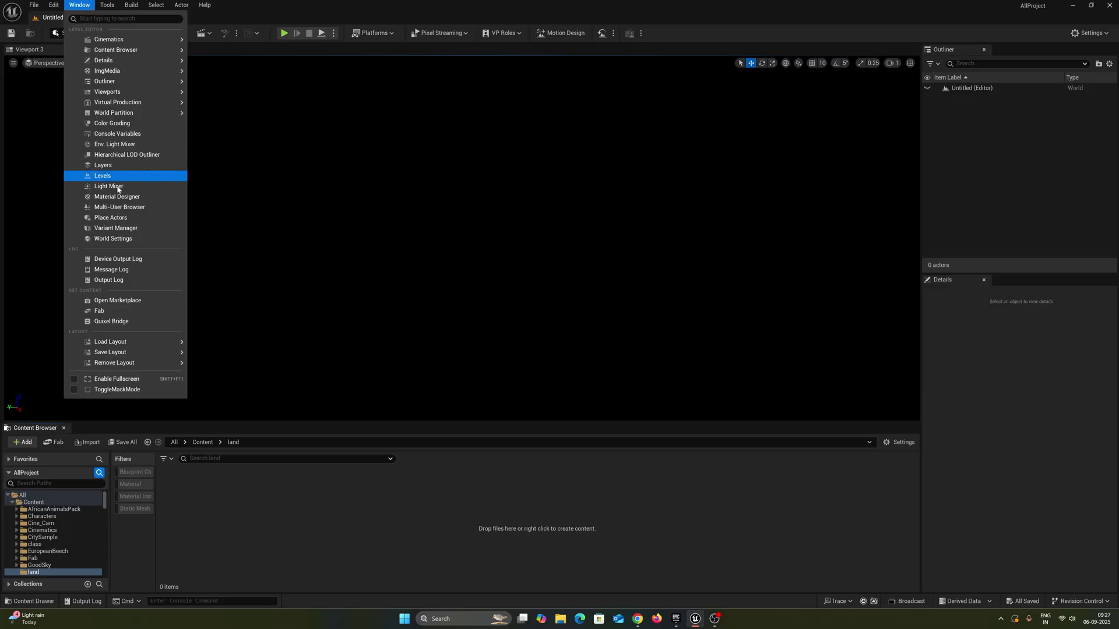
pyautogui.click(130, 146)
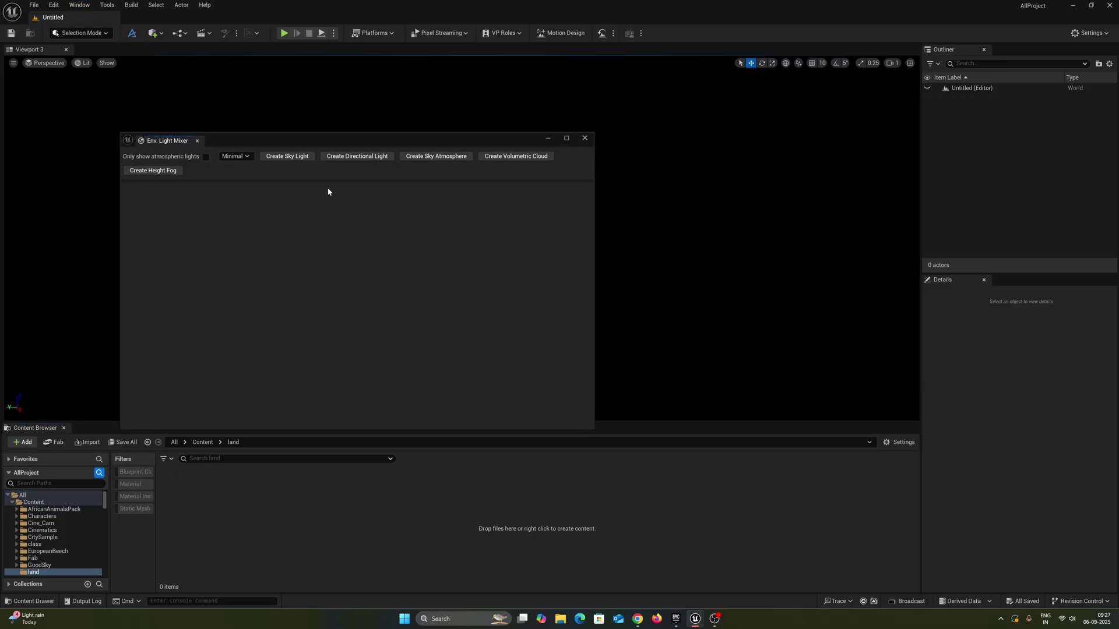
pyautogui.click(309, 157)
pyautogui.click(315, 157)
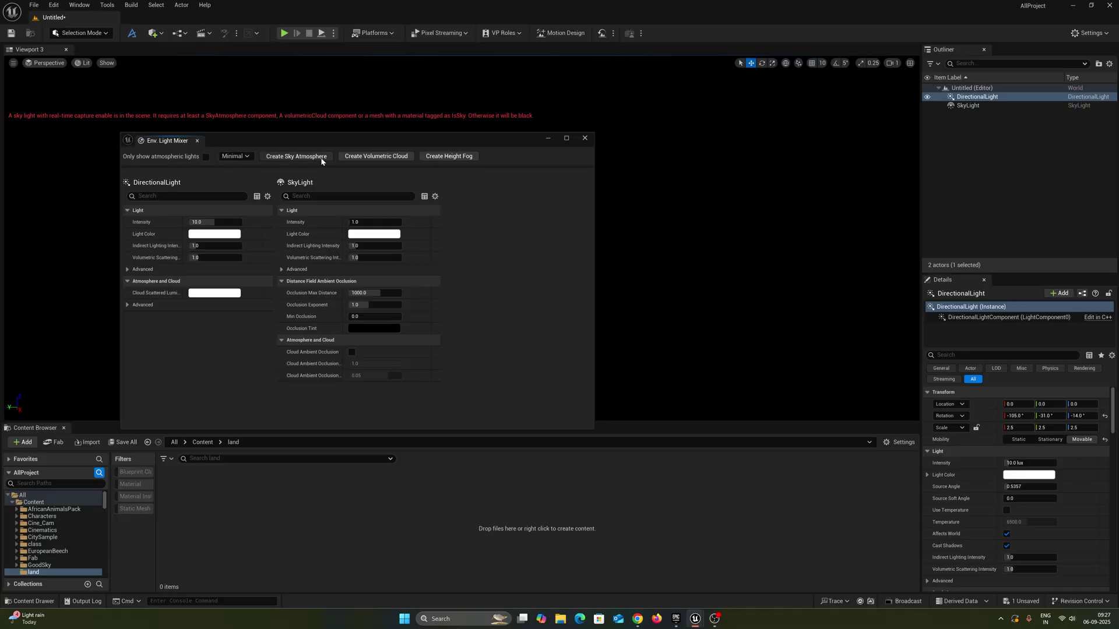
pyautogui.click(318, 157)
pyautogui.click(319, 157)
pyautogui.click(291, 157)
# Enable Volumetric Fog on the exponential height fog and close the Env. Light Mixer.
pyautogui.scroll(-5, 303, 377)
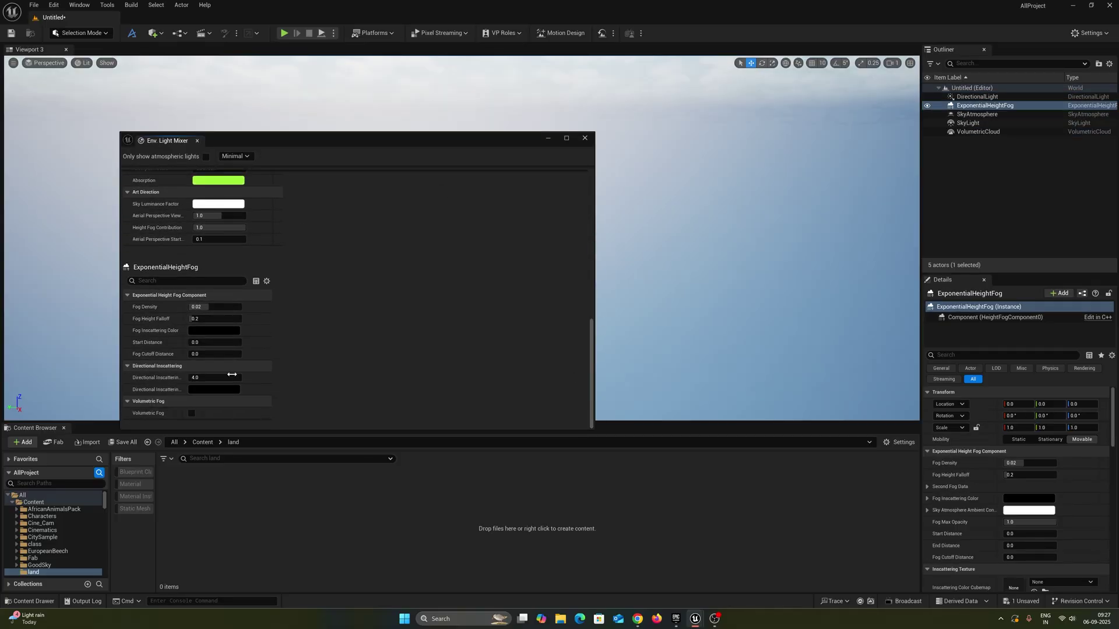
pyautogui.click(191, 414)
pyautogui.click(589, 138)
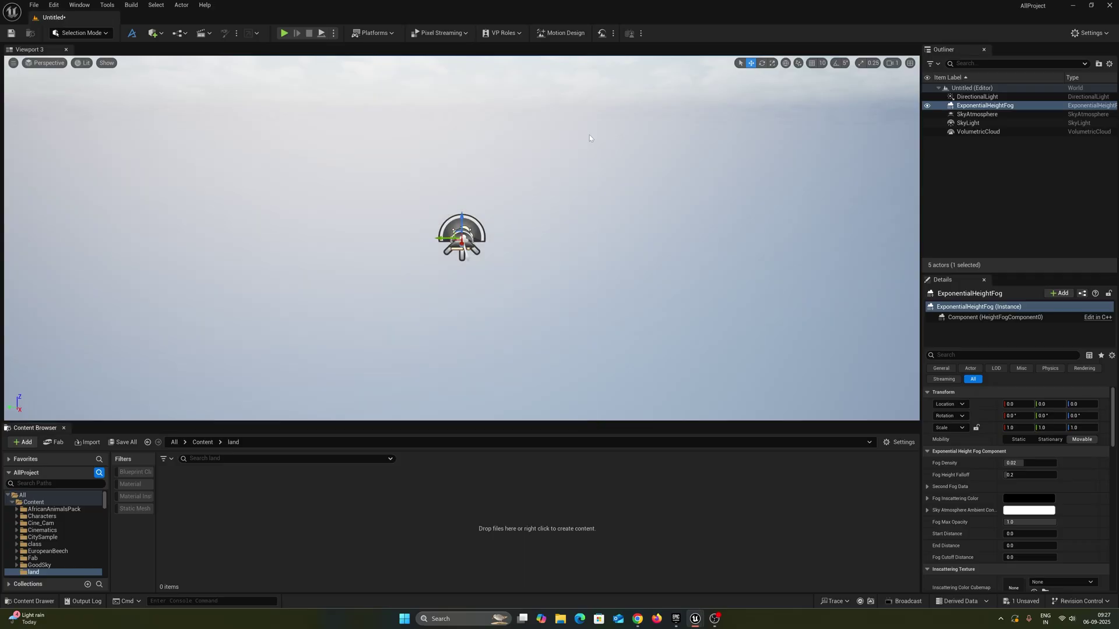
# Group all five lighting and atmosphere actors into a new Outliner folder named light.
pyautogui.click(974, 132)
pyautogui.keyDown('shift'); pyautogui.click(974, 97); pyautogui.keyUp('shift')
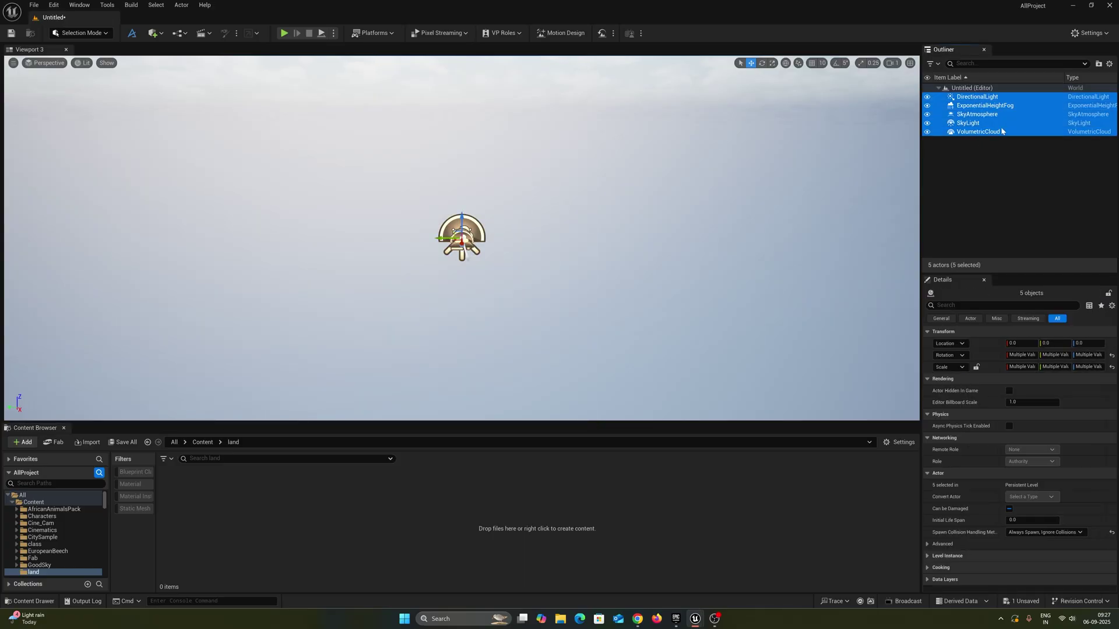
pyautogui.click(1099, 64)
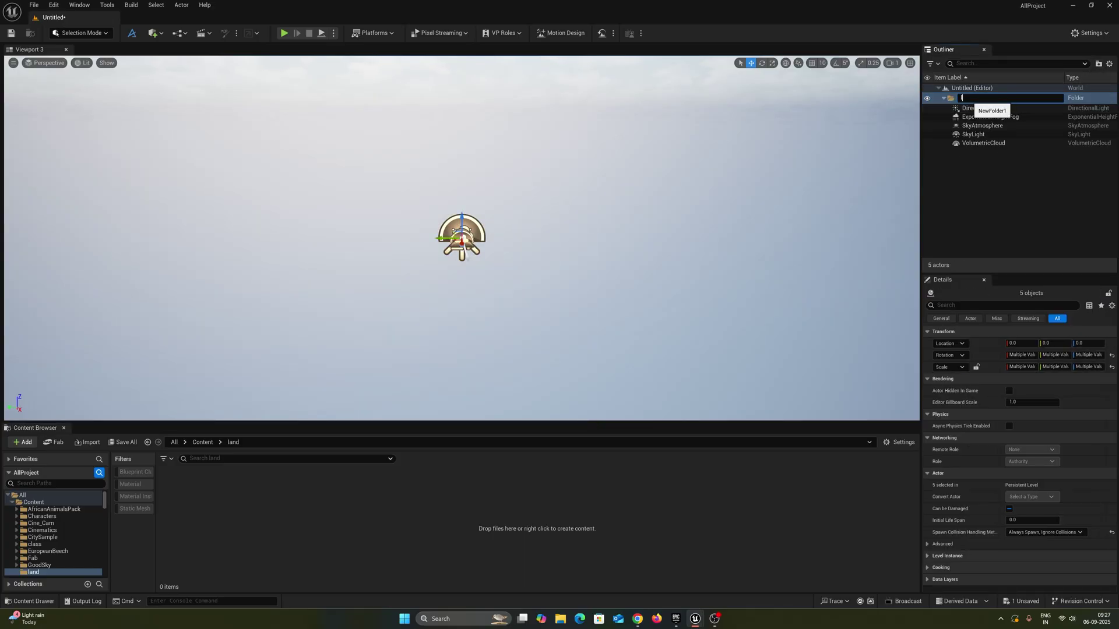
pyautogui.press('Return')
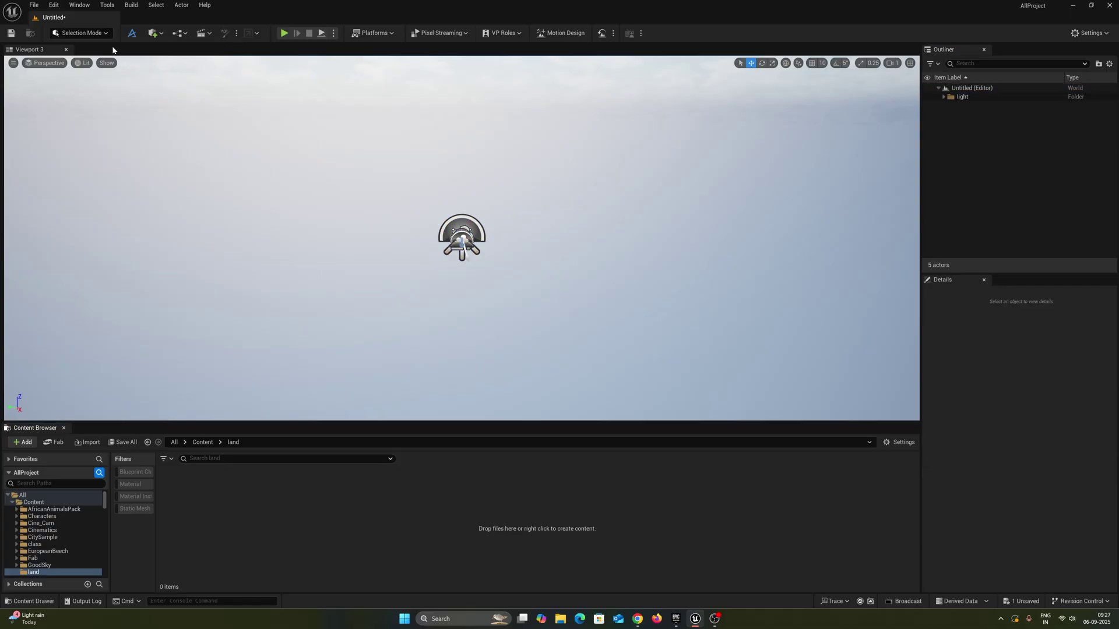
# Save the current level as land in the land content folder.
pyautogui.click(35, 5)
pyautogui.click(158, 119)
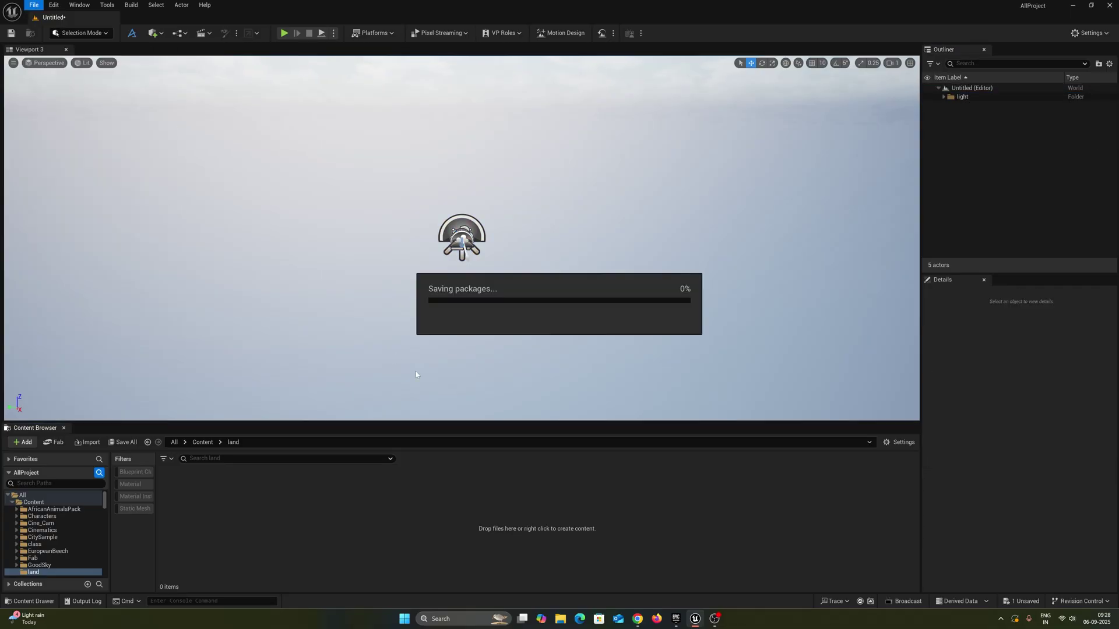
pyautogui.click(338, 290)
pyautogui.click(394, 441)
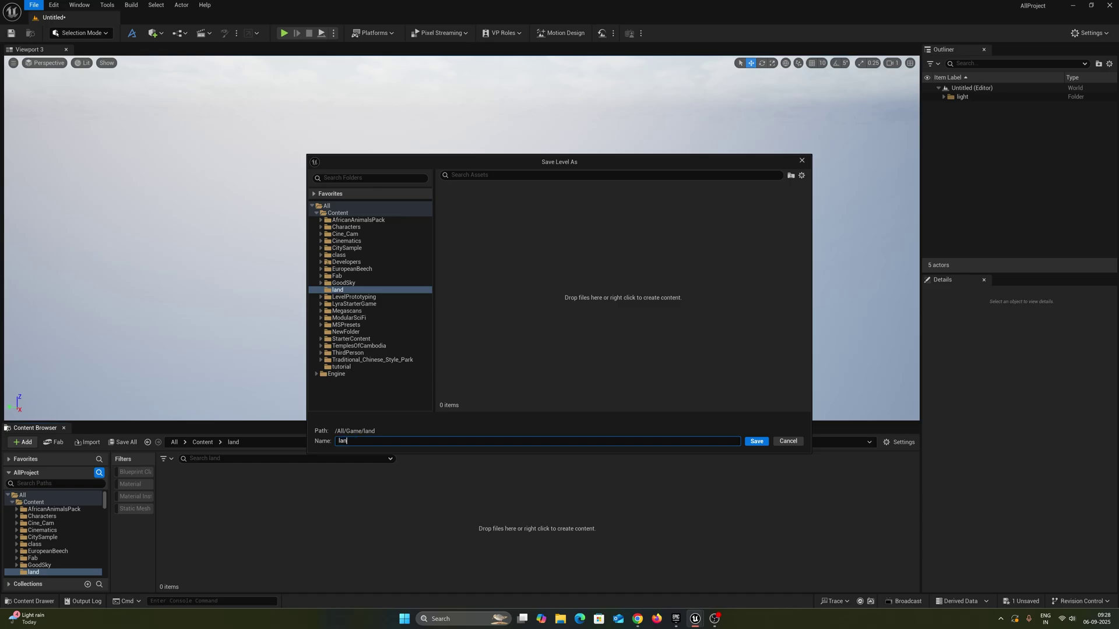
pyautogui.click(751, 442)
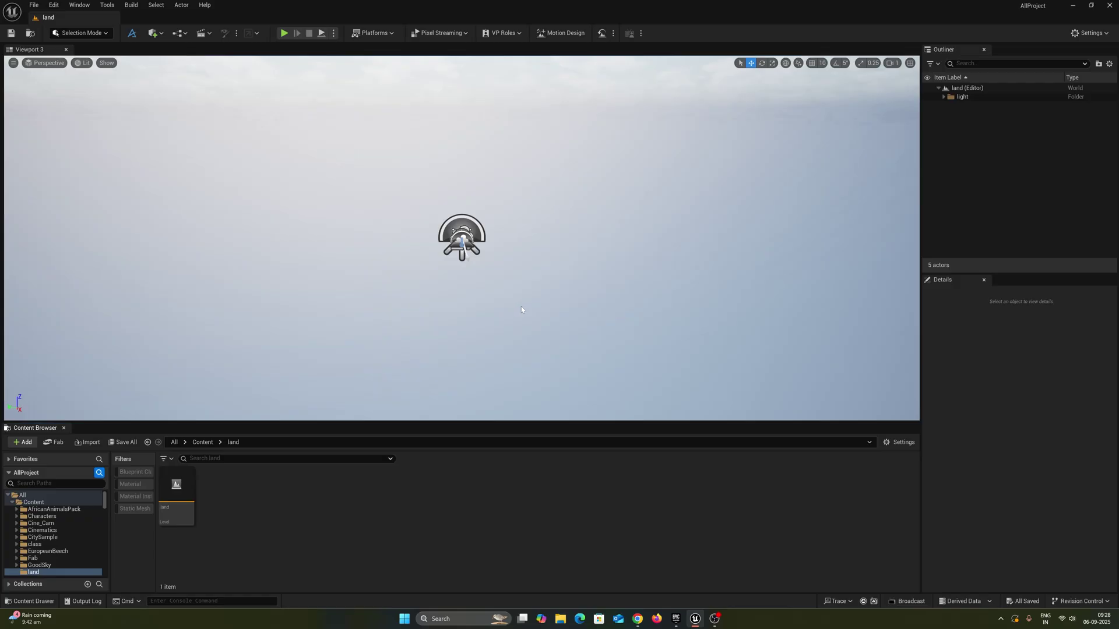
# Switch to Landscape mode and create a new landscape with the default size and section settings.
pyautogui.moveTo(519, 307); pyautogui.dragTo(475, 253, button='right')
pyautogui.click(67, 37)
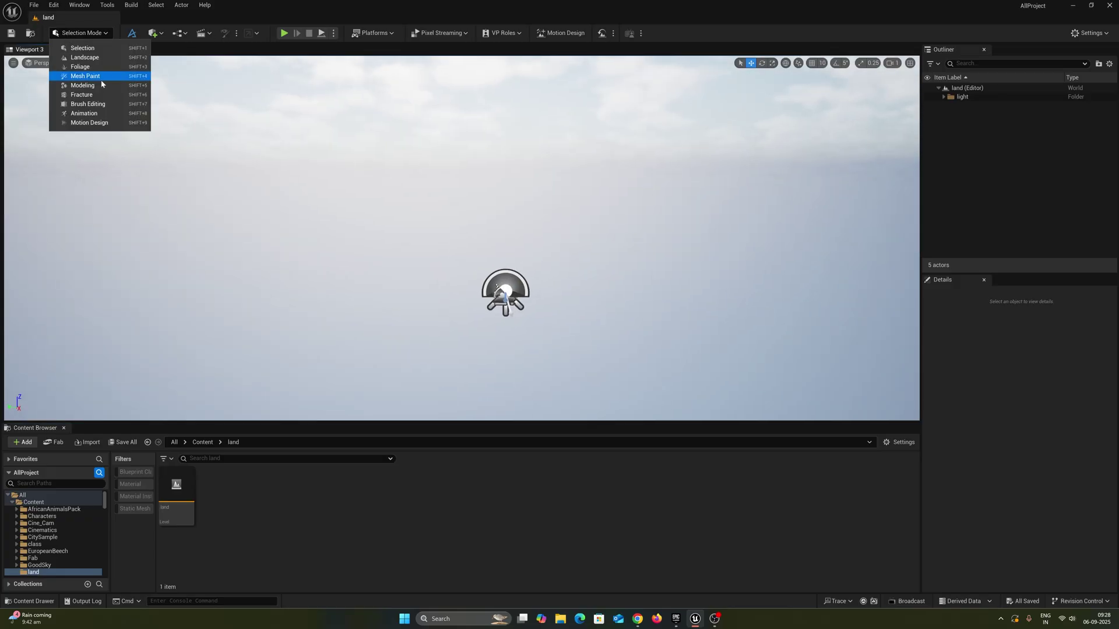
pyautogui.click(341, 192)
pyautogui.moveTo(438, 262); pyautogui.dragTo(449, 291, button='right')
pyautogui.press('d')
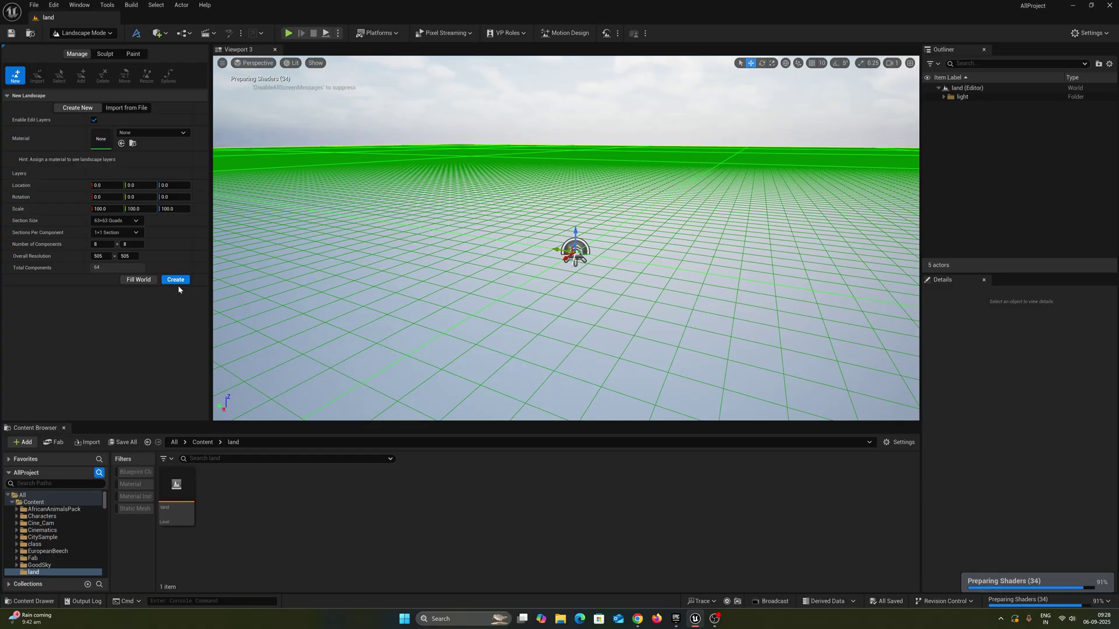
pyautogui.click(175, 280)
# Sculpt several uneven mounds near the landscape's center, using a tool strength of about 0.035 and a brush falloff of about 0.38.
pyautogui.moveTo(589, 314)
pyautogui.mouseDown(button='right')
pyautogui.moveTo(542, 247)
pyautogui.moveTo(564, 249)
pyautogui.moveTo(572, 232)
pyautogui.mouseUp(button='right')
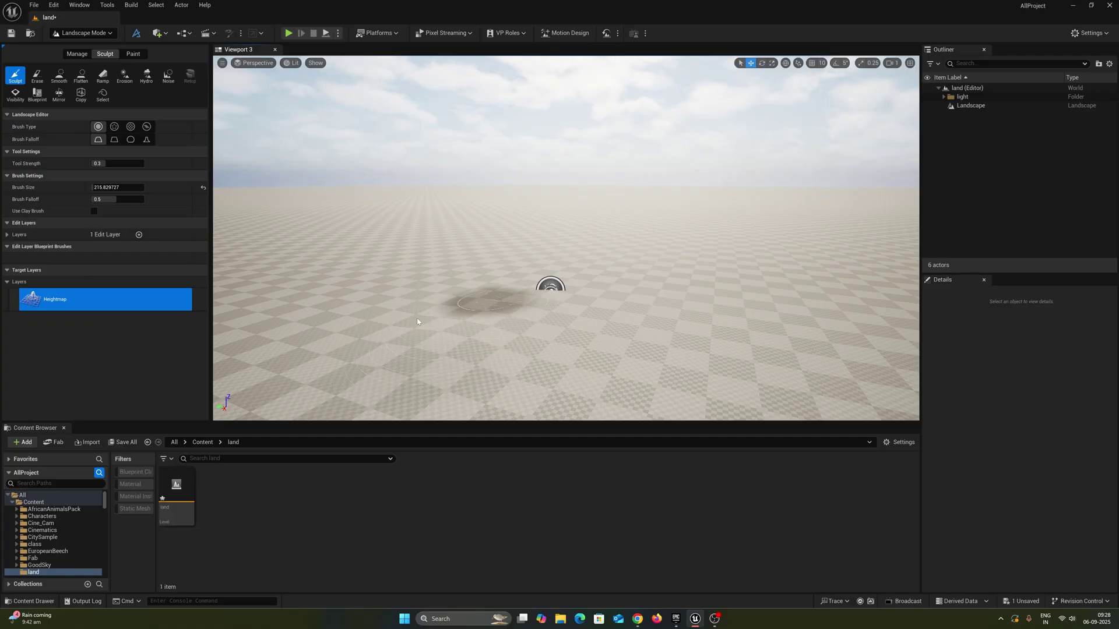
pyautogui.moveTo(505, 268); pyautogui.dragTo(654, 189)
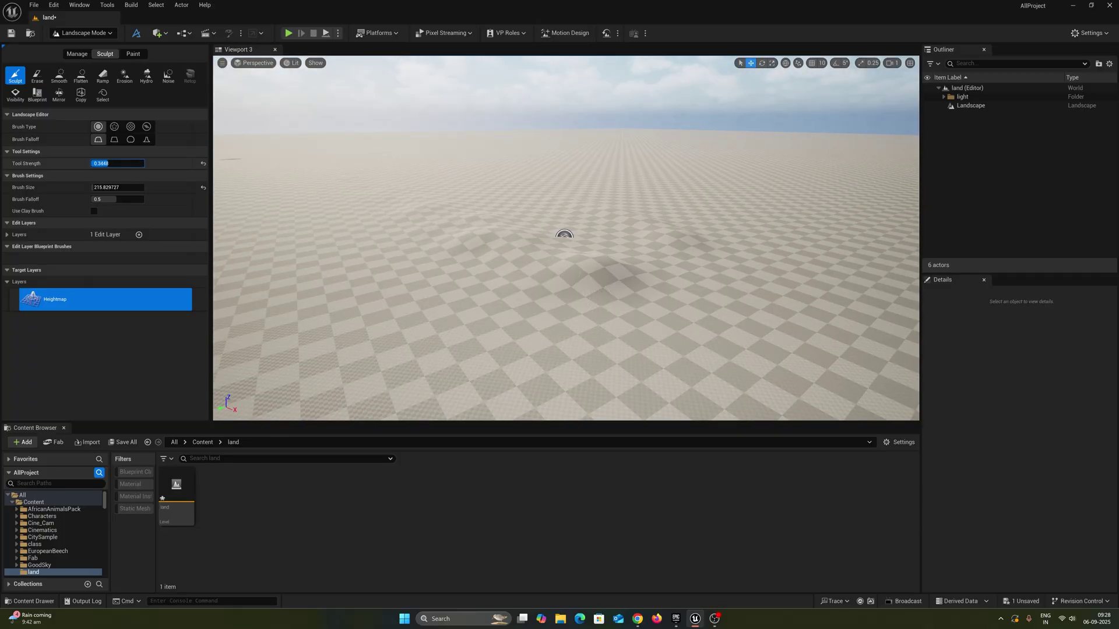
pyautogui.moveTo(634, 271); pyautogui.dragTo(602, 280)
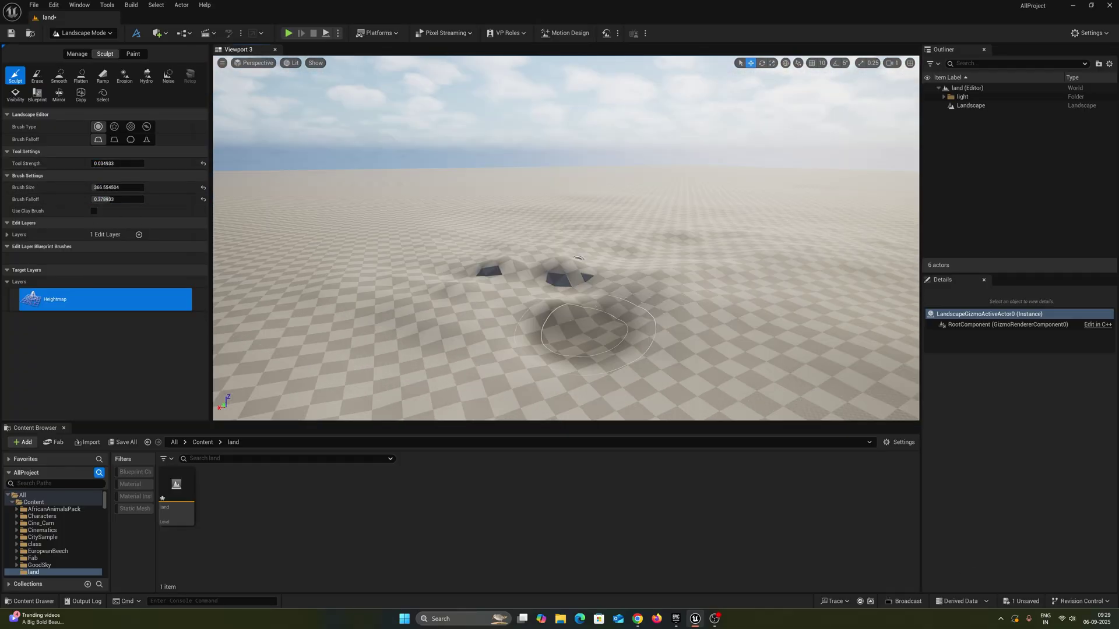
pyautogui.moveTo(584, 329); pyautogui.dragTo(578, 326, button='right')
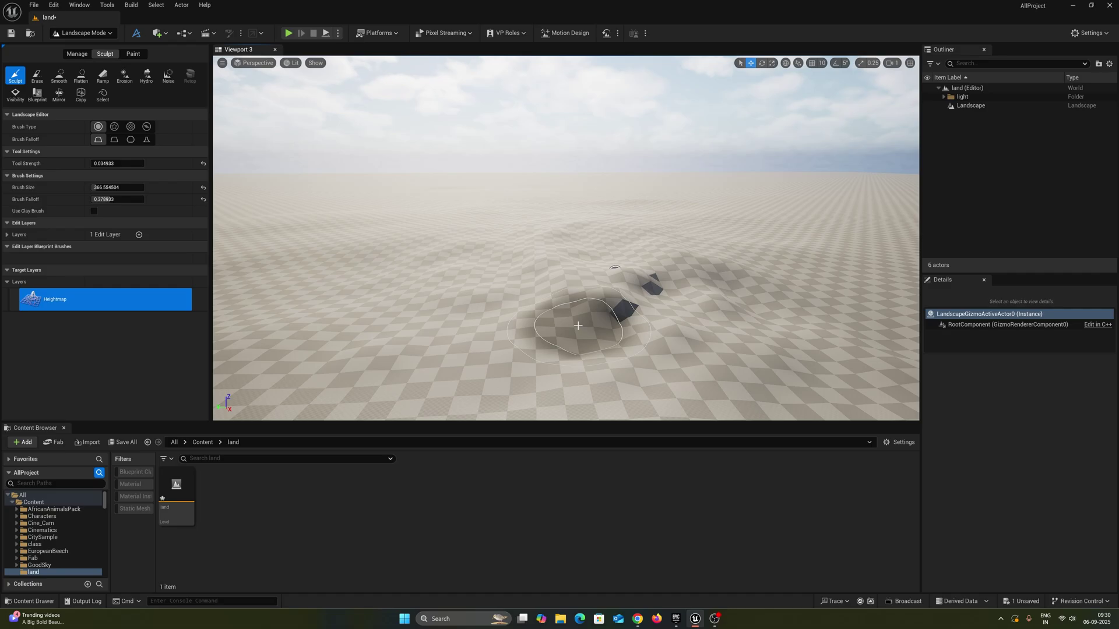
# Leave landscape sculpting by switching back to Selection mode.
pyautogui.click(82, 32)
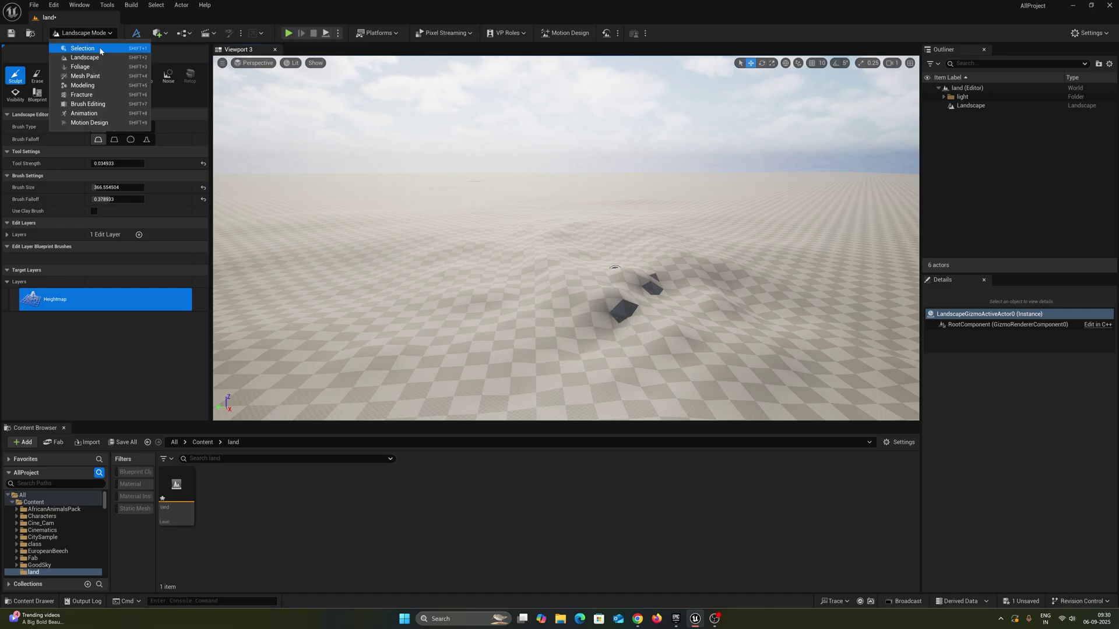
pyautogui.click(94, 47)
pyautogui.moveTo(462, 237); pyautogui.dragTo(484, 217, button='right')
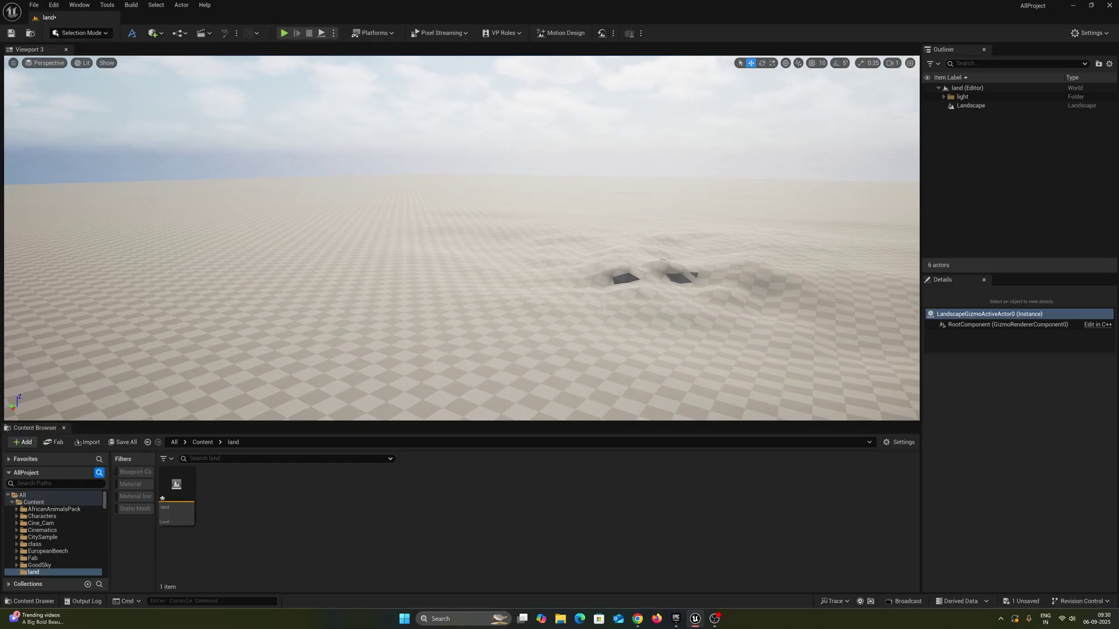
pyautogui.moveTo(484, 217); pyautogui.dragTo(634, 305, button='right')
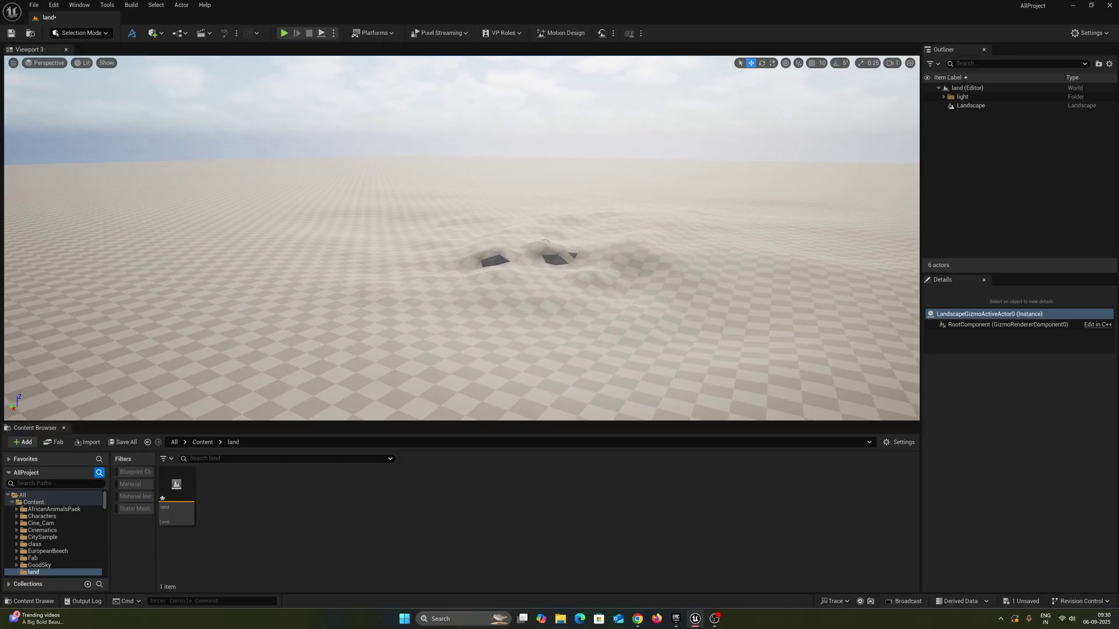
# Assign the rocky ground material instance MI_vjdqcba from the Fab Megascans Surfaces folder as the Landscape actor's landscape material.
pyautogui.click(968, 105)
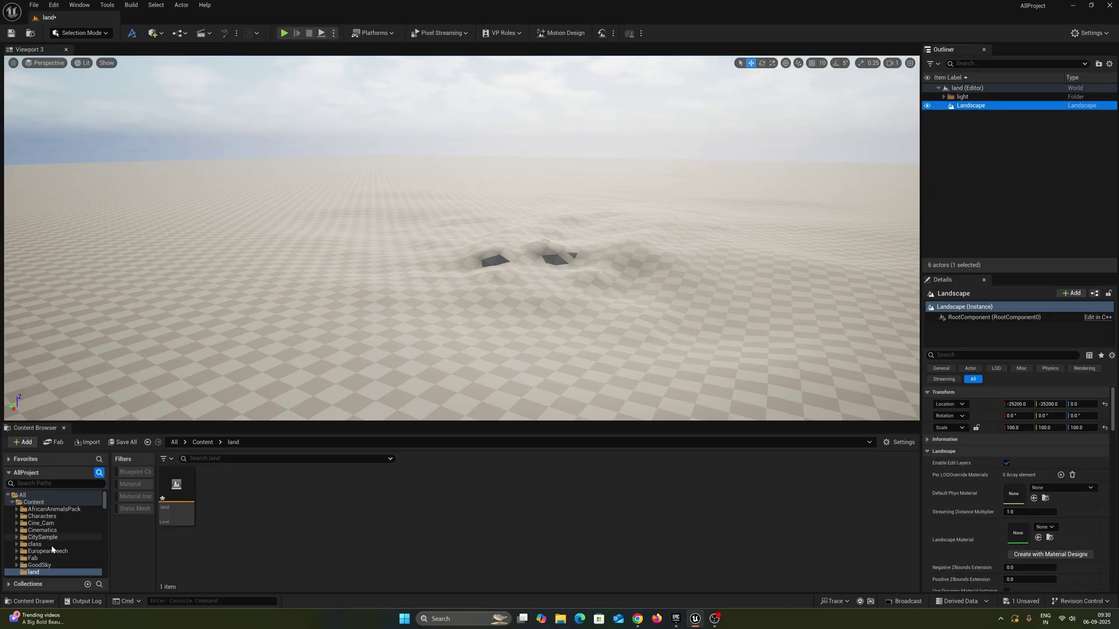
pyautogui.scroll(-3, 52, 549)
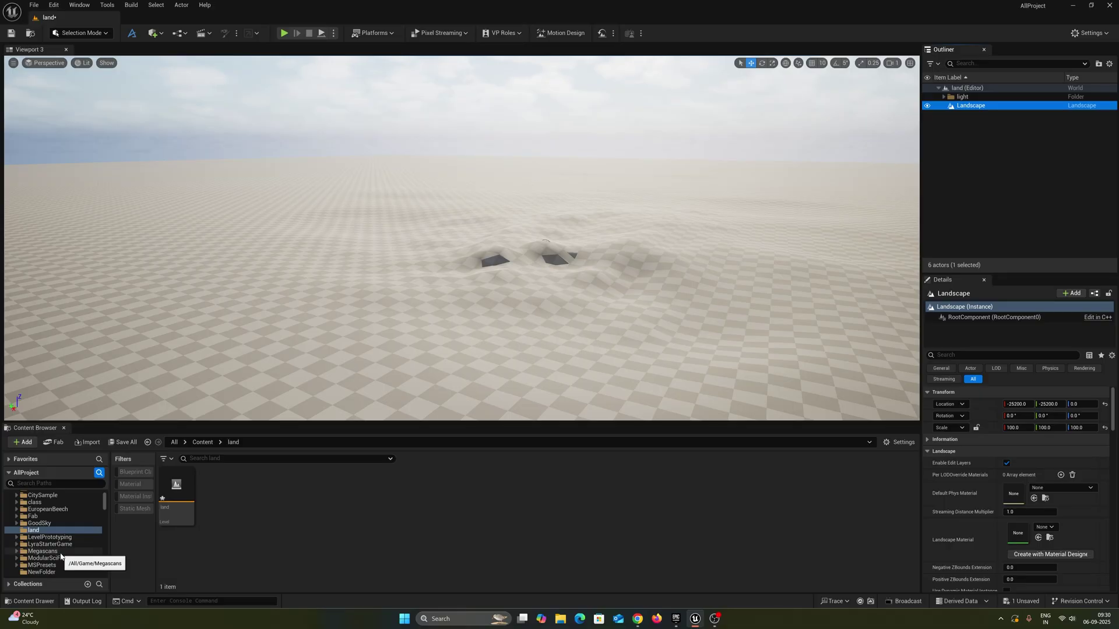
pyautogui.click(32, 516)
pyautogui.doubleClick(180, 488)
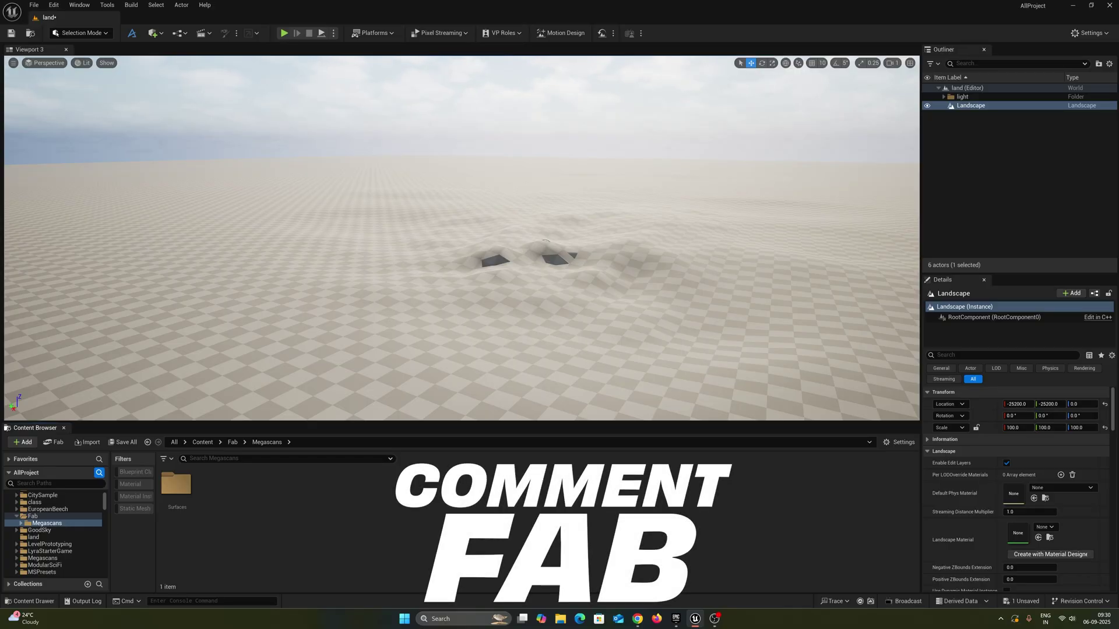
pyautogui.doubleClick(177, 486)
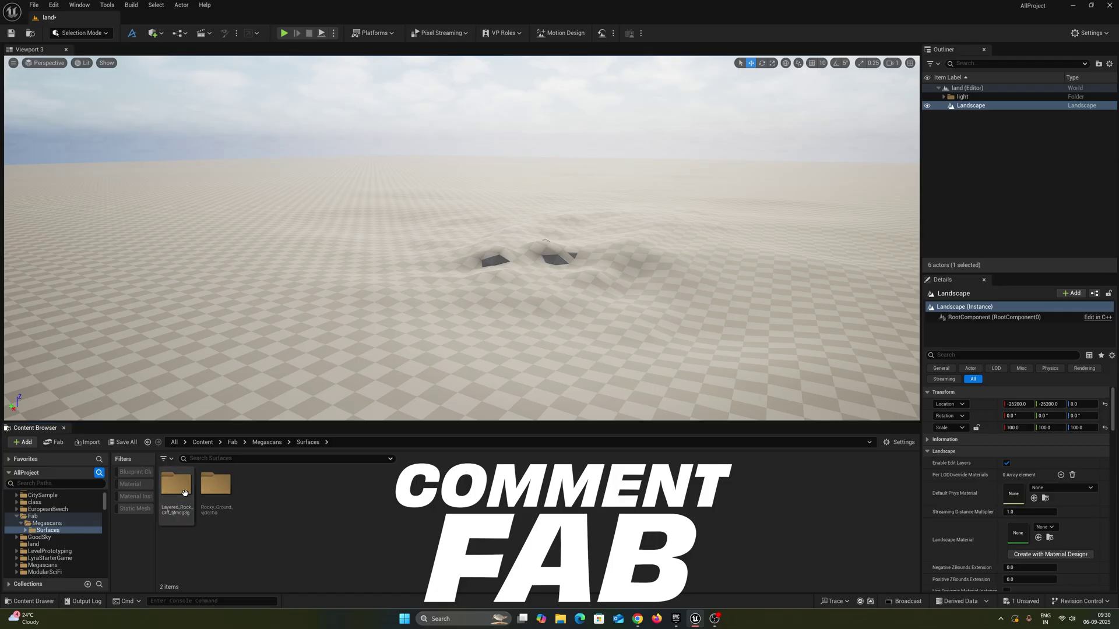
pyautogui.click(135, 496)
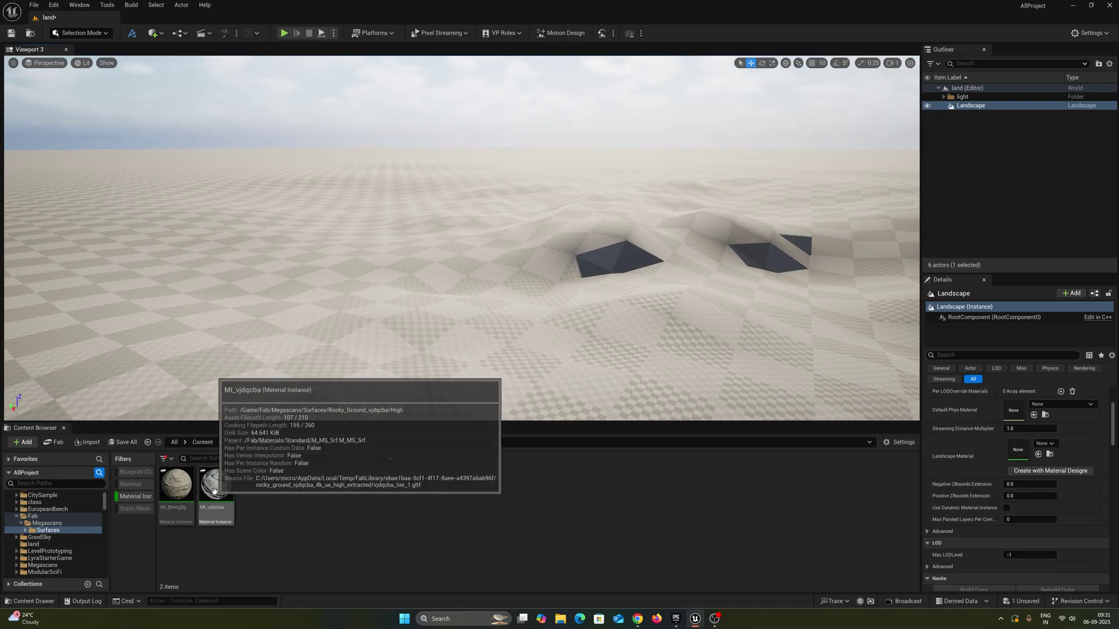
pyautogui.moveTo(214, 491); pyautogui.dragTo(1015, 448)
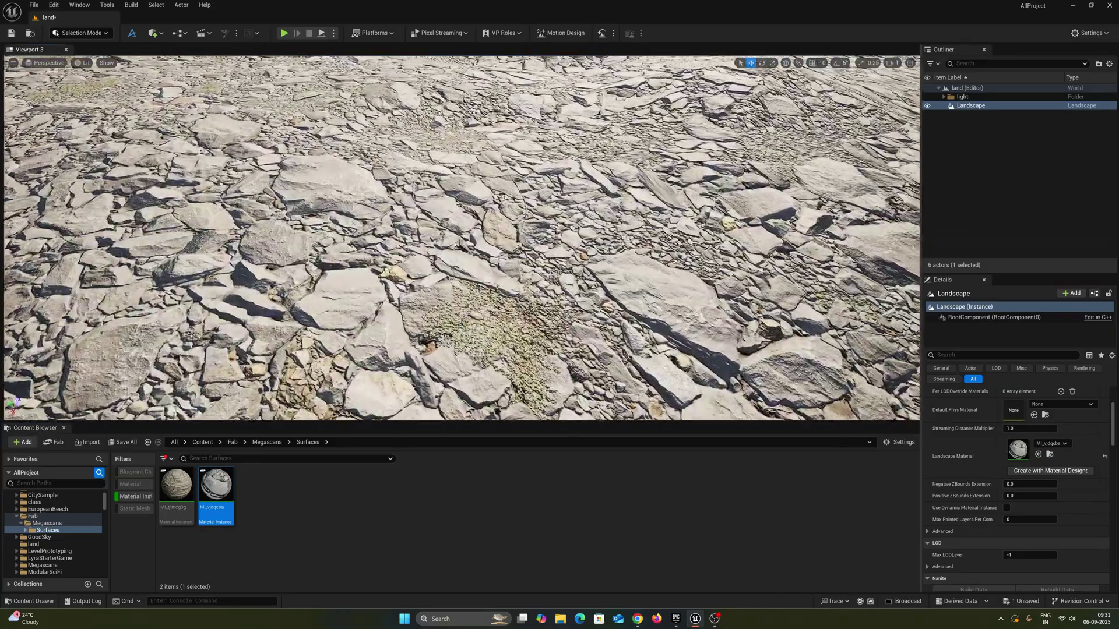
pyautogui.moveTo(462, 238); pyautogui.dragTo(273, 131, button='right')
pyautogui.press('w')
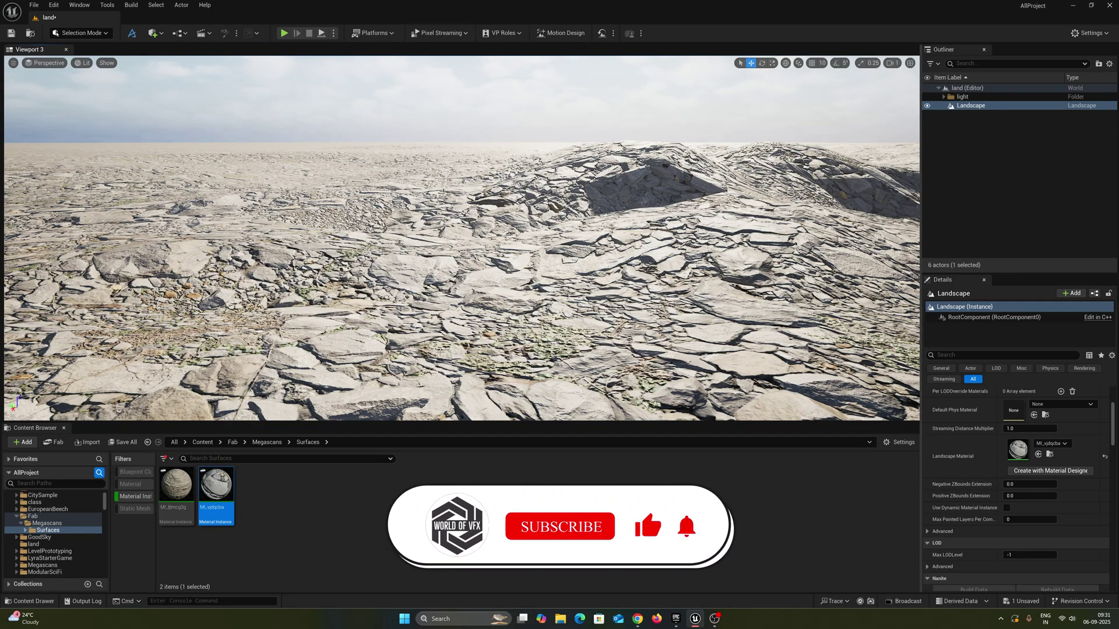
# Open the MI_vjdqcba material instance and inspect its Displacement Scaling settings and the Displacement input of its parent material M_MS_Srf.
pyautogui.doubleClick(1013, 459)
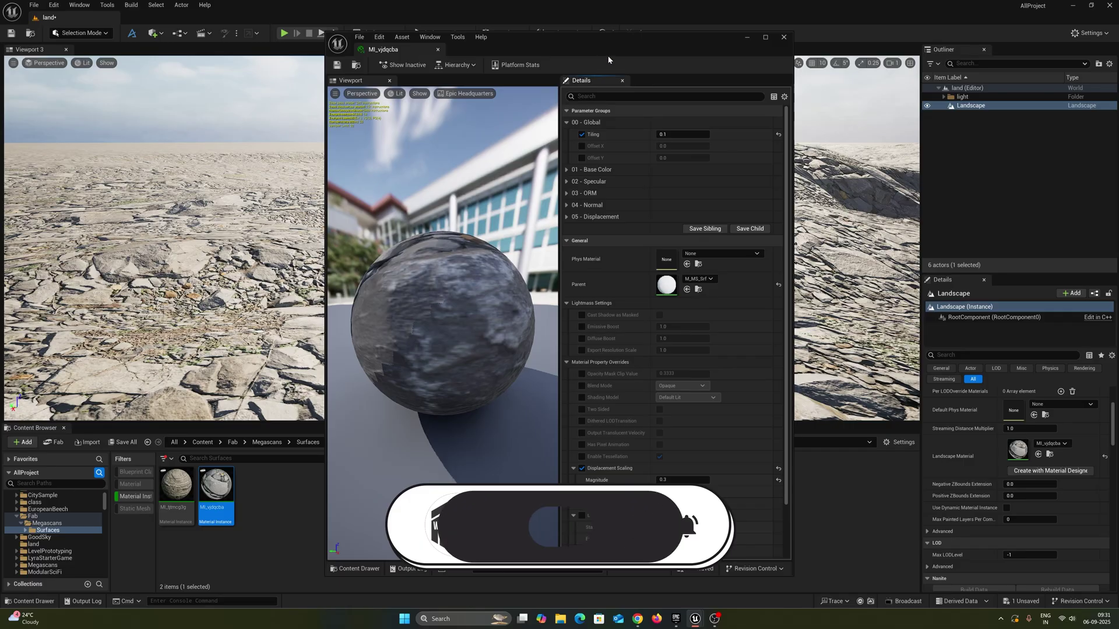
pyautogui.moveTo(603, 59); pyautogui.dragTo(775, 66)
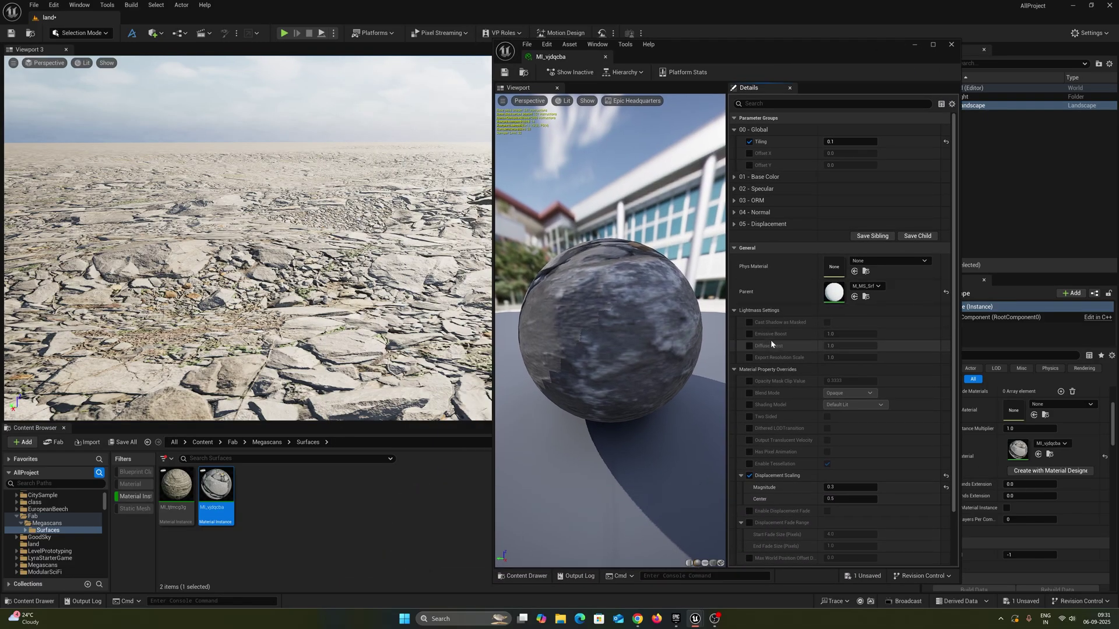
pyautogui.scroll(-3, 770, 340)
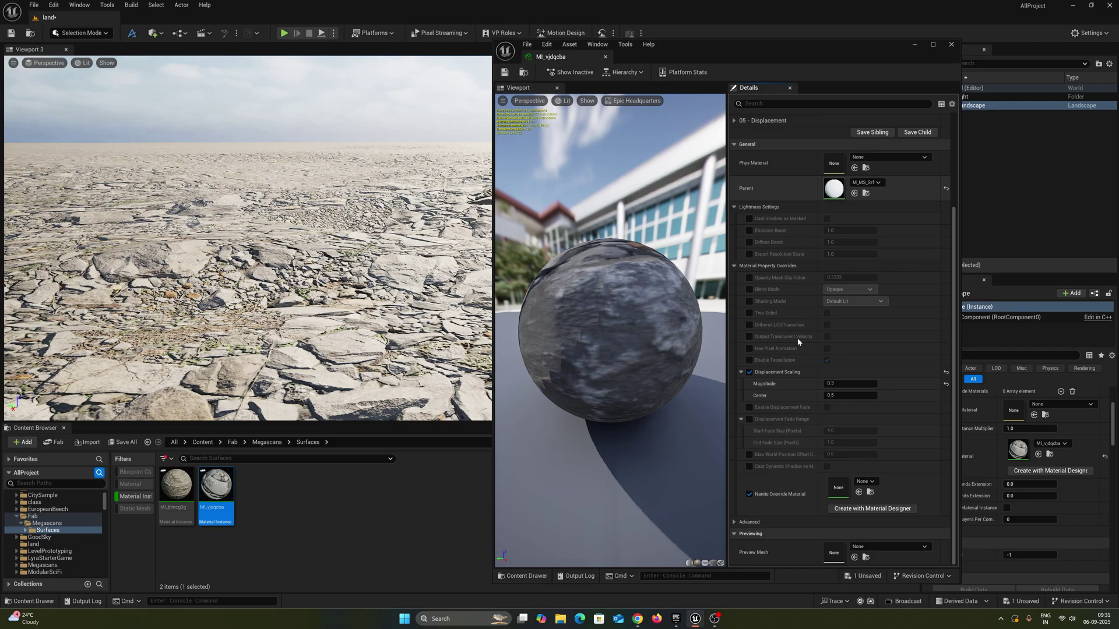
pyautogui.moveTo(755, 348); pyautogui.dragTo(815, 334, button='right')
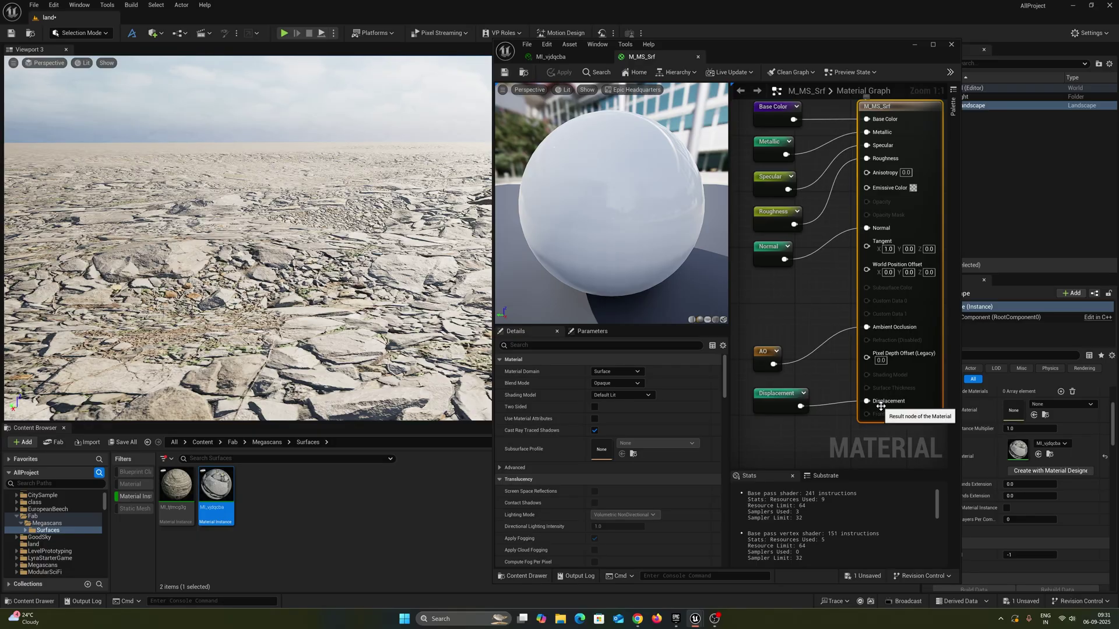
pyautogui.moveTo(825, 52); pyautogui.dragTo(659, 50)
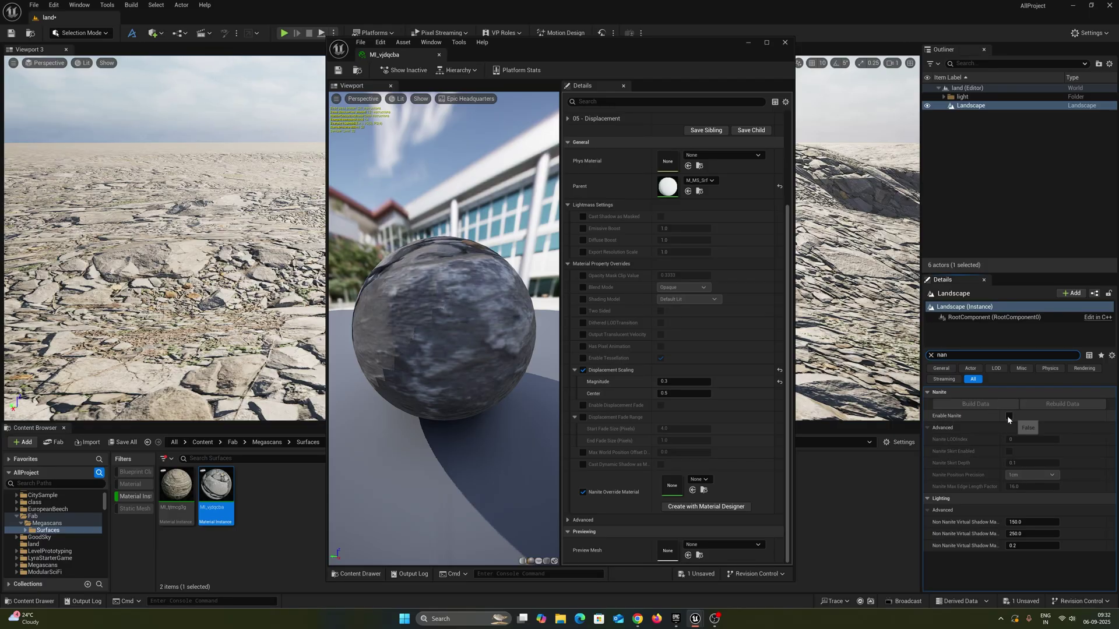
# Enable Nanite on the Landscape actor, rebuild its Nanite data, and close the material instance editor.
pyautogui.click(1007, 417)
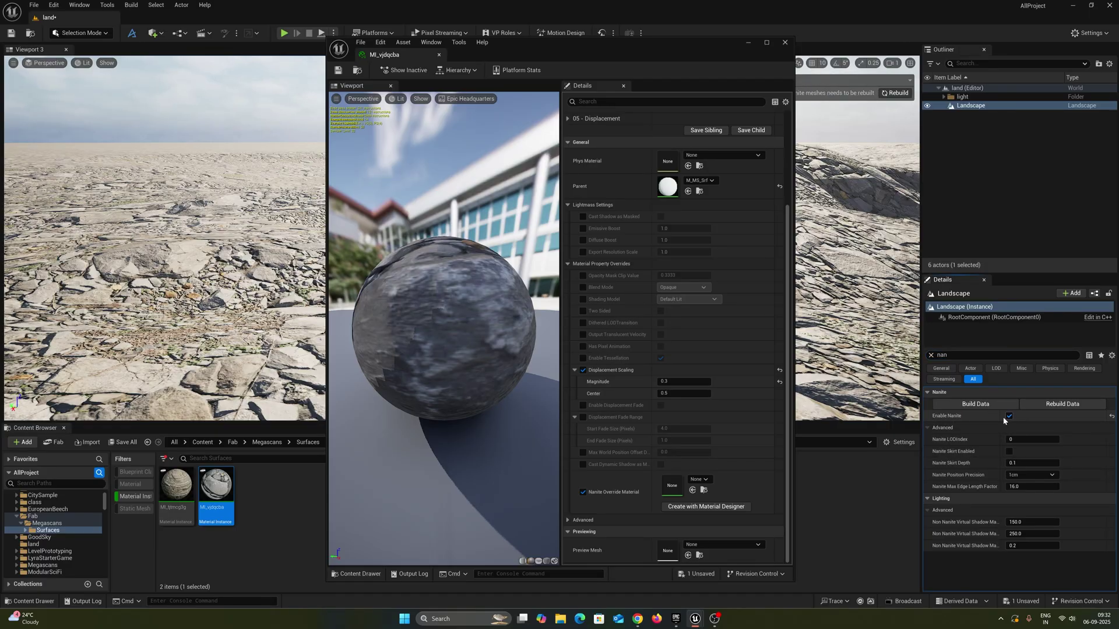
pyautogui.click(1047, 406)
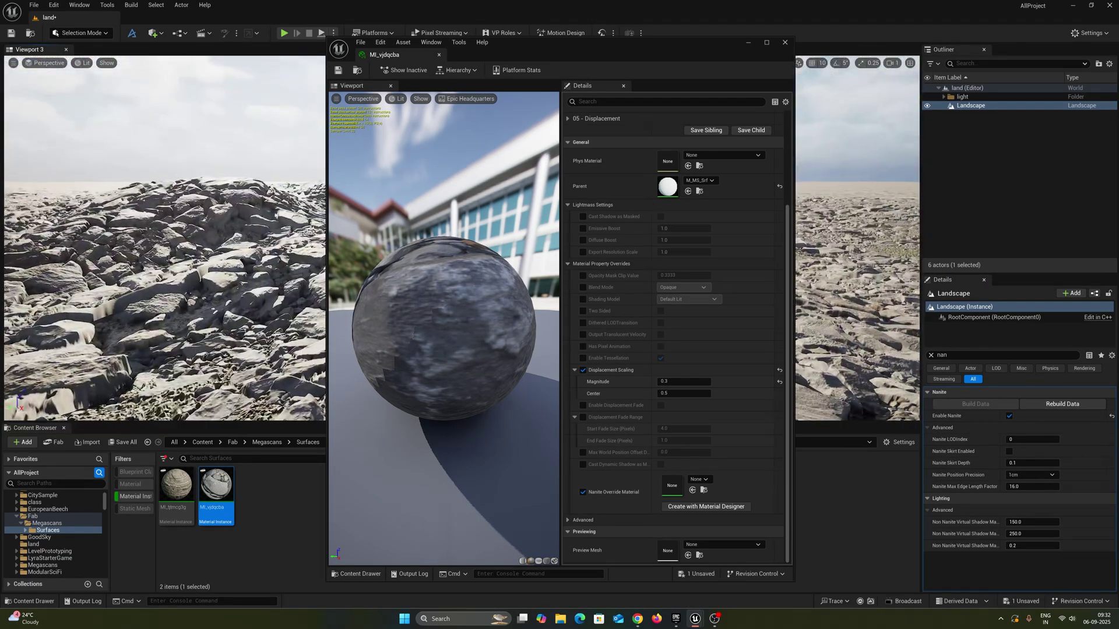
pyautogui.moveTo(580, 48); pyautogui.dragTo(904, 62)
pyautogui.moveTo(408, 204); pyautogui.dragTo(414, 166, button='right')
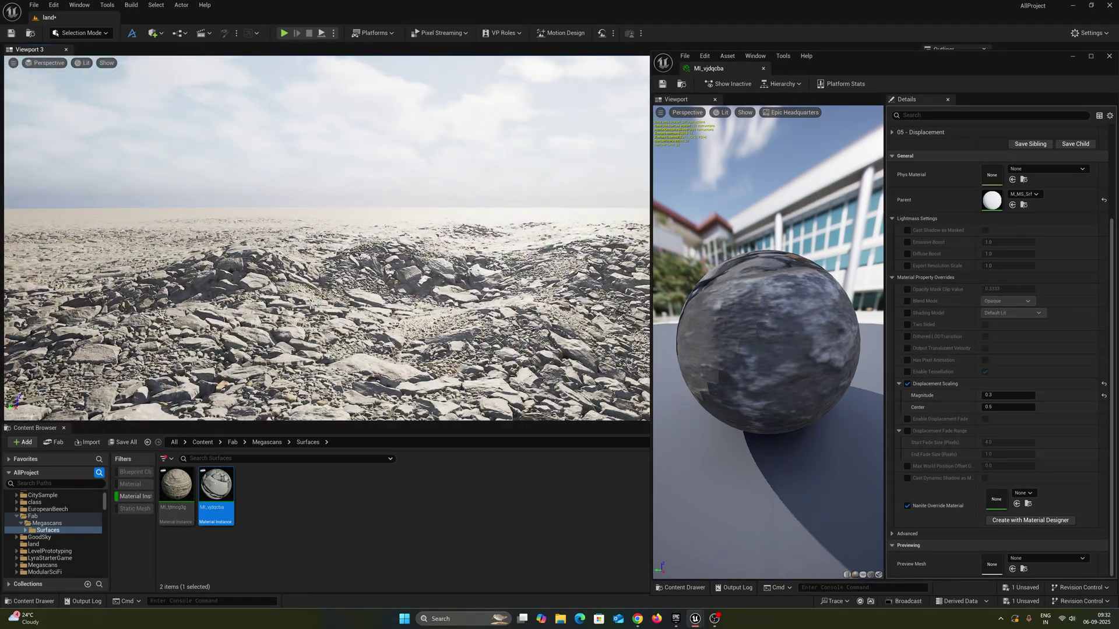
pyautogui.moveTo(460, 311); pyautogui.dragTo(461, 390, button='right')
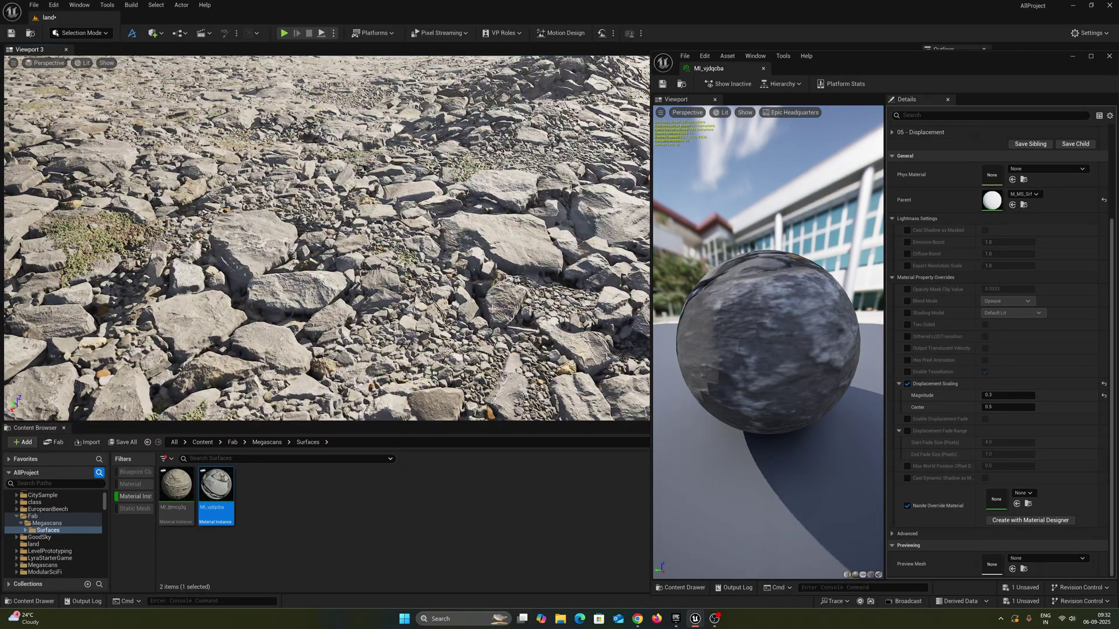
pyautogui.click(1109, 55)
# List only the static meshes in the TemplesOfCambodia folder, removing the material instance filter.
pyautogui.moveTo(326, 239); pyautogui.dragTo(327, 223, button='right')
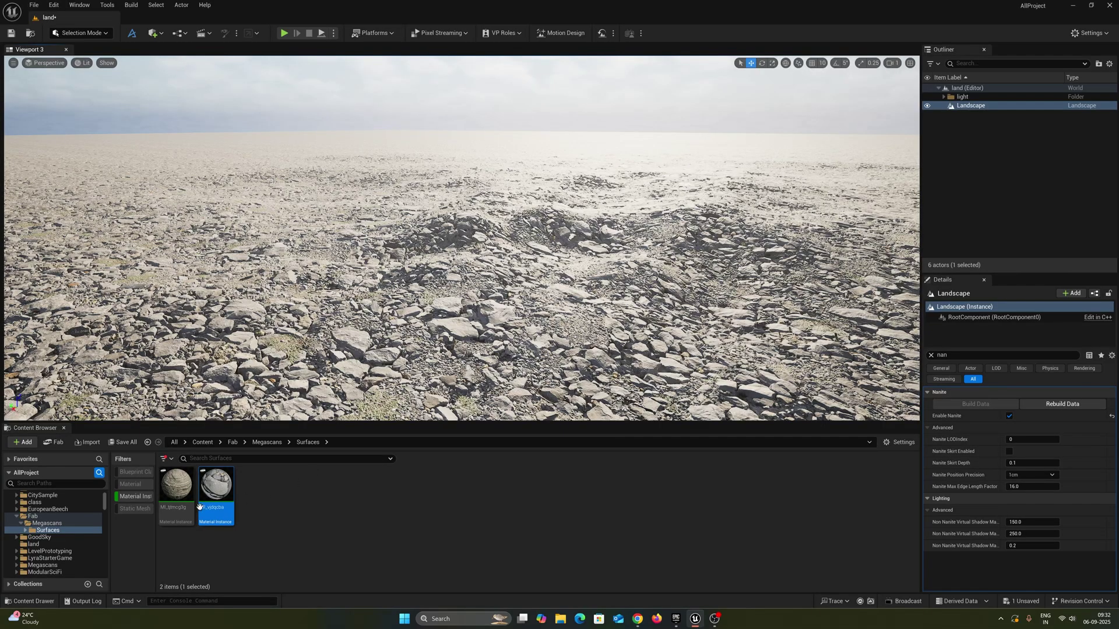
pyautogui.click(128, 500)
pyautogui.scroll(-3, 46, 550)
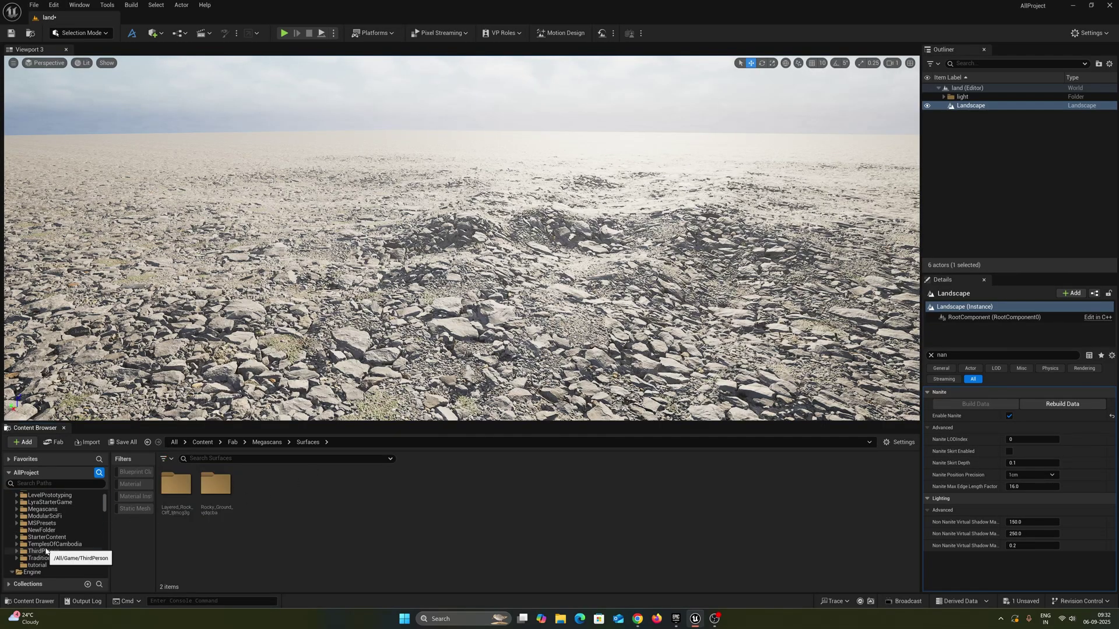
pyautogui.click(51, 546)
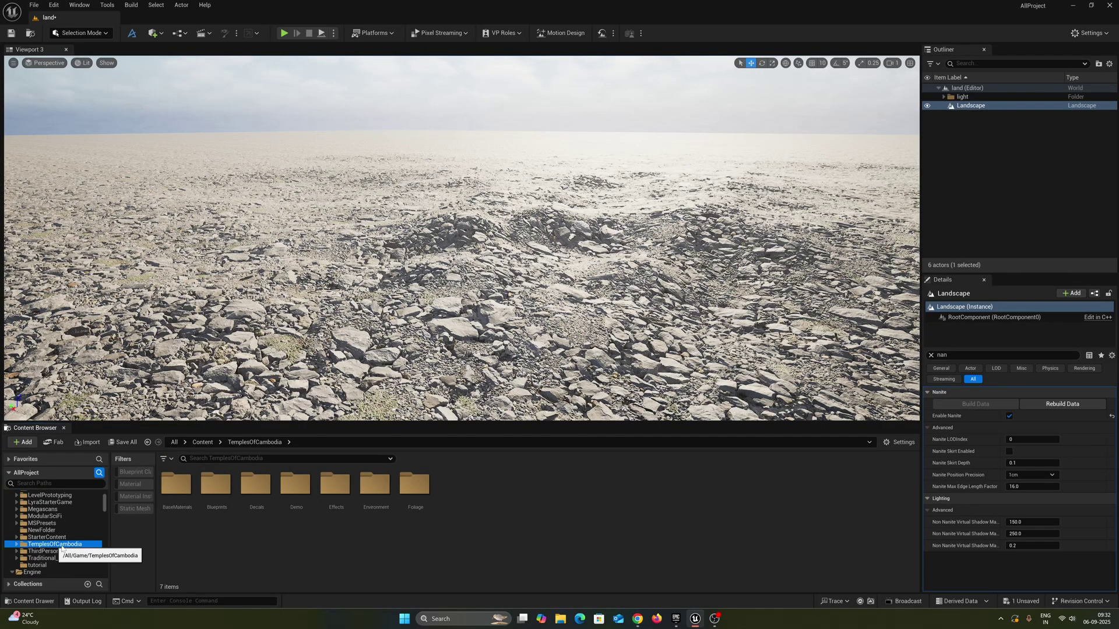
pyautogui.click(135, 508)
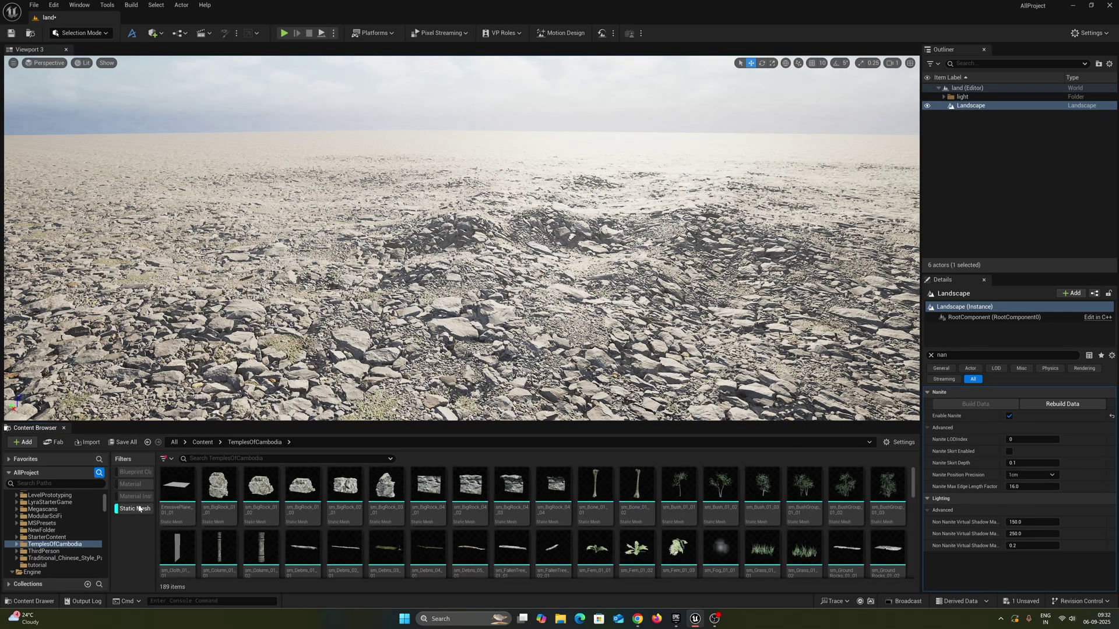
# Place the sm_BigRock_01_01 static mesh on the landscape near the sculpted mounds.
pyautogui.moveTo(576, 302); pyautogui.dragTo(513, 341, button='right')
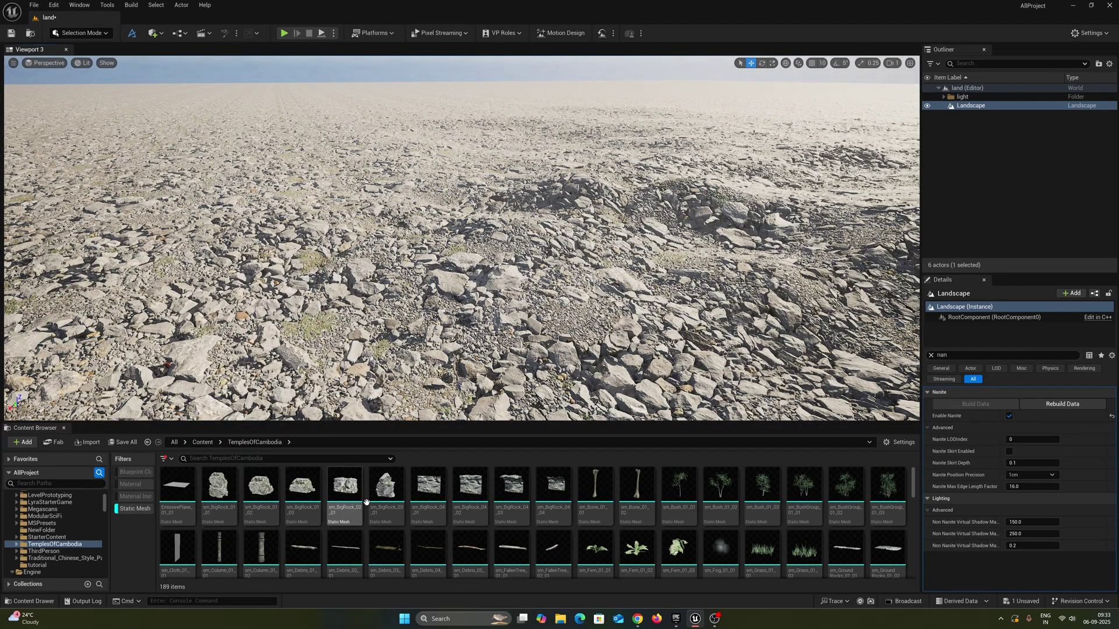
pyautogui.scroll(-1, 655, 554)
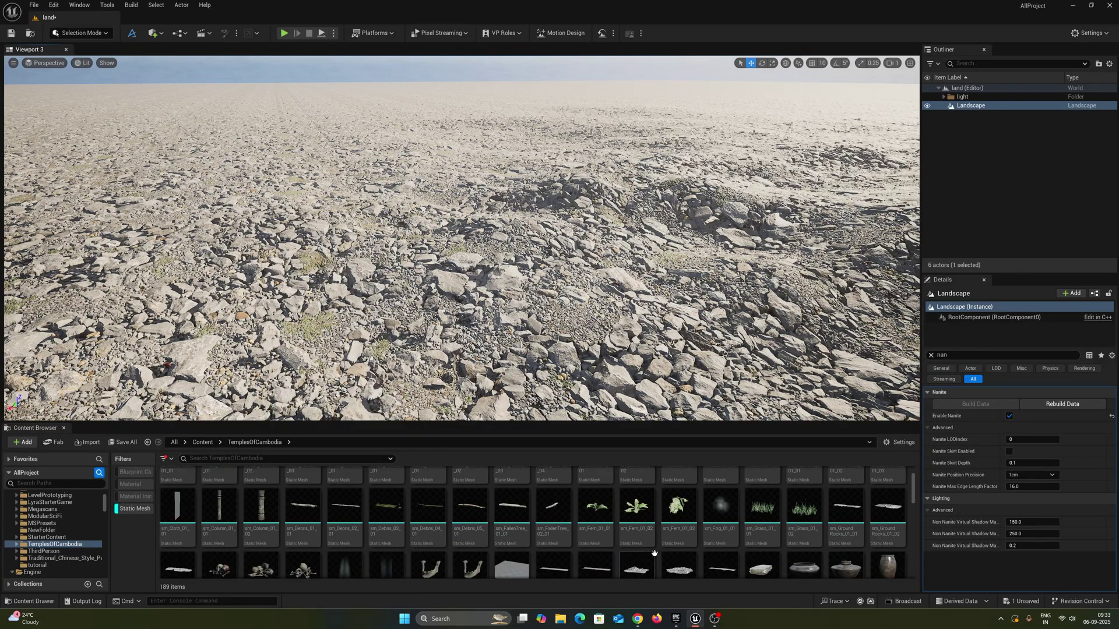
pyautogui.scroll(-1, 654, 553)
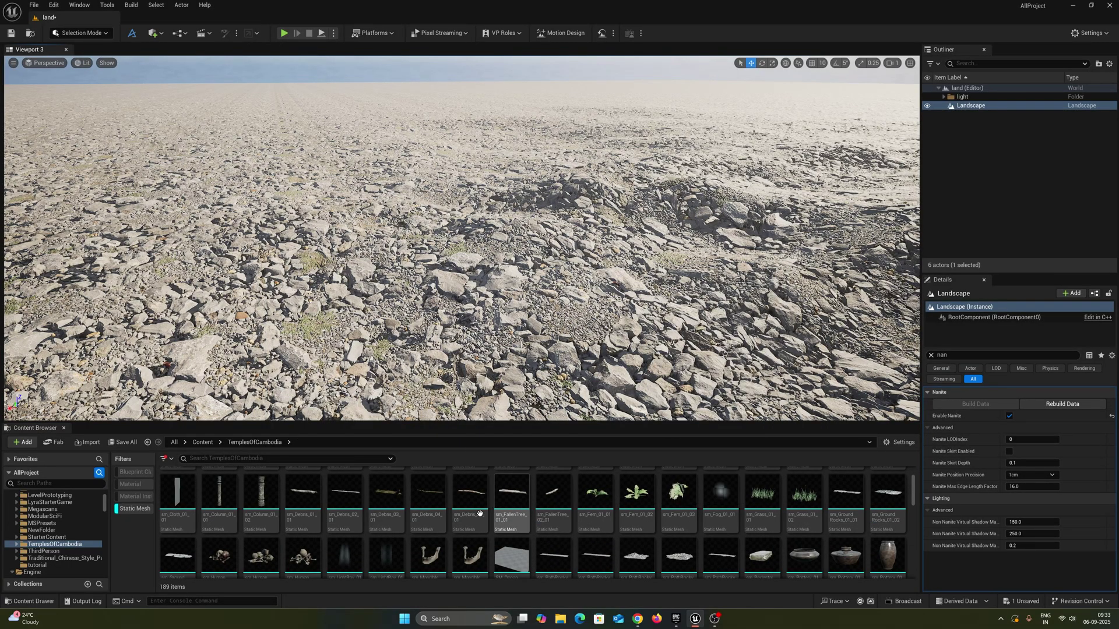
pyautogui.scroll(1, 473, 528)
pyautogui.scroll(2, 473, 528)
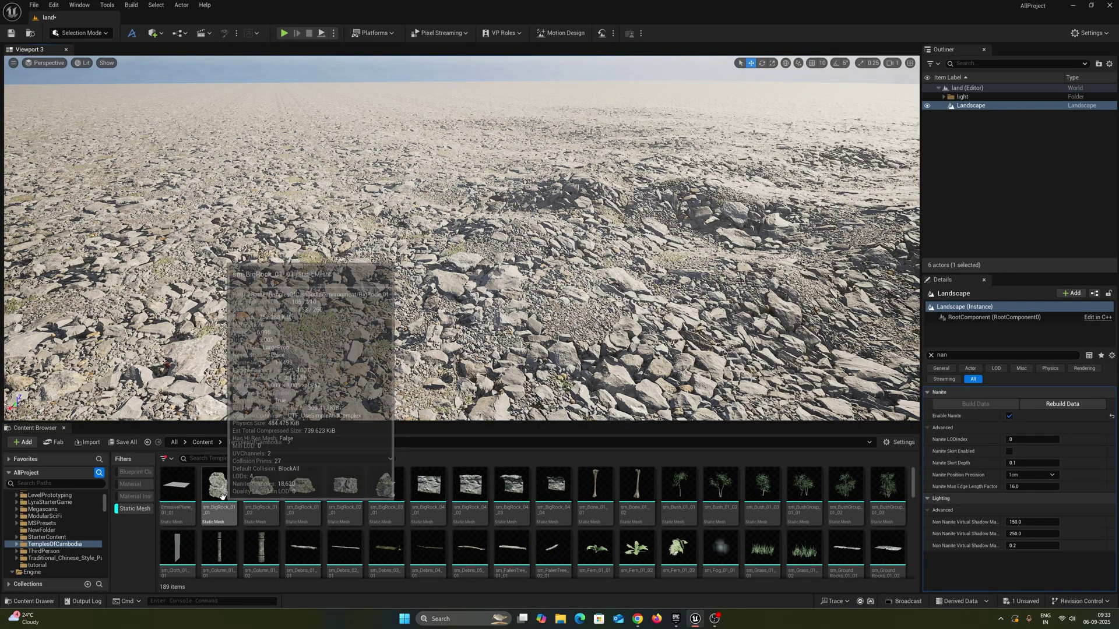
pyautogui.moveTo(221, 496); pyautogui.dragTo(324, 229)
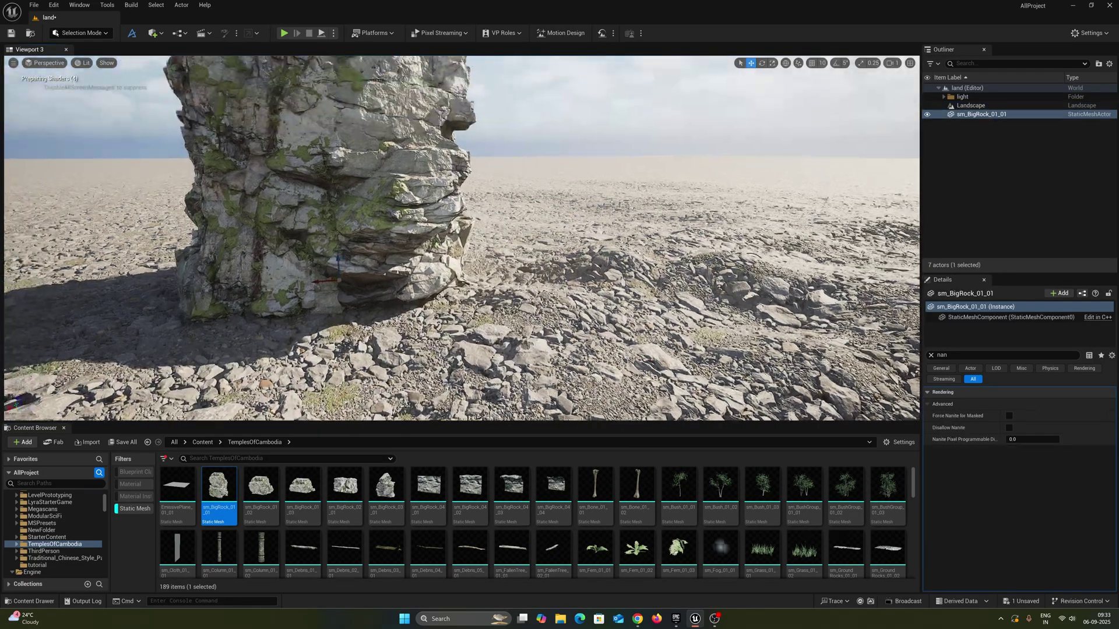
pyautogui.moveTo(367, 331); pyautogui.dragTo(361, 282, button='right')
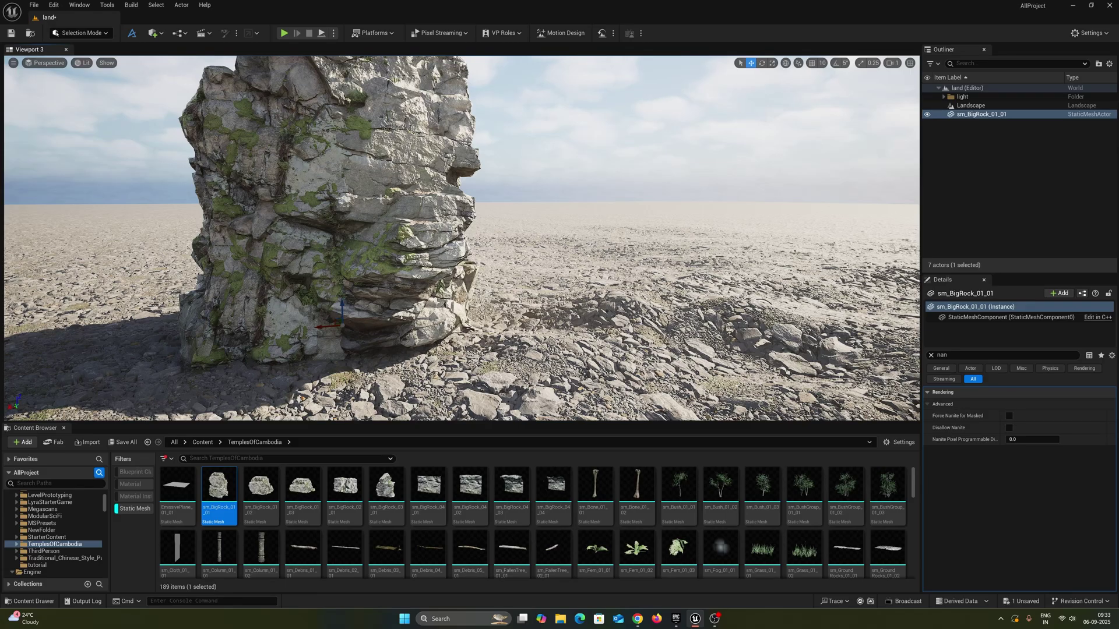
pyautogui.moveTo(435, 236); pyautogui.dragTo(425, 186, button='right')
pyautogui.press('s')
pyautogui.moveTo(457, 324); pyautogui.dragTo(548, 381, button='right')
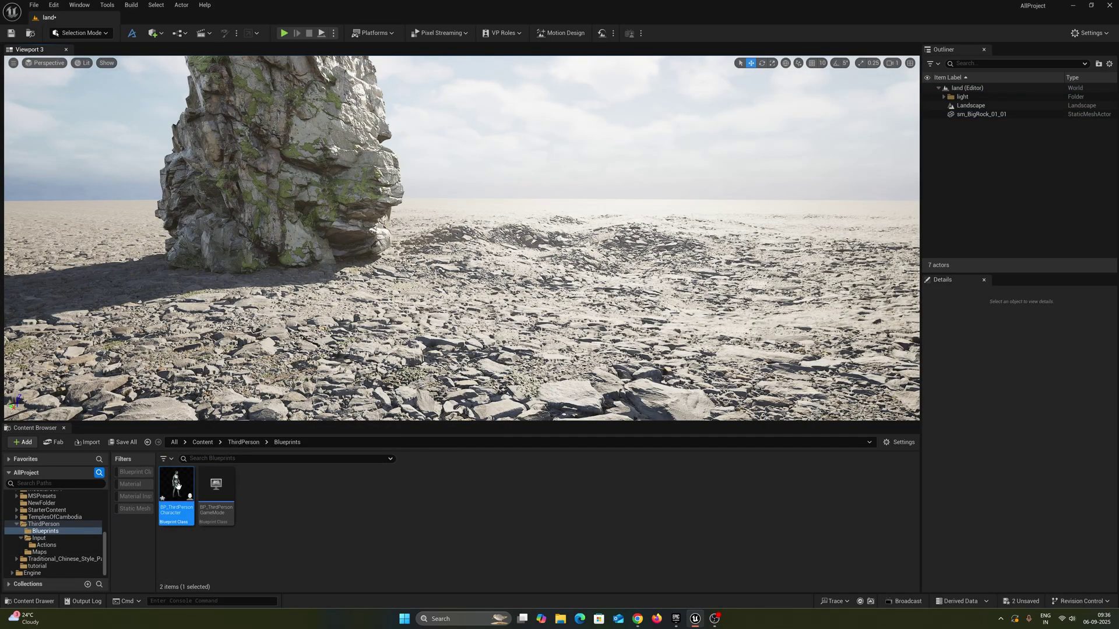
# Place a BP_ThirdPersonCharacter from the ThirdPerson Blueprints folder on the ground beside the big rock.
pyautogui.moveTo(177, 485); pyautogui.dragTo(545, 292)
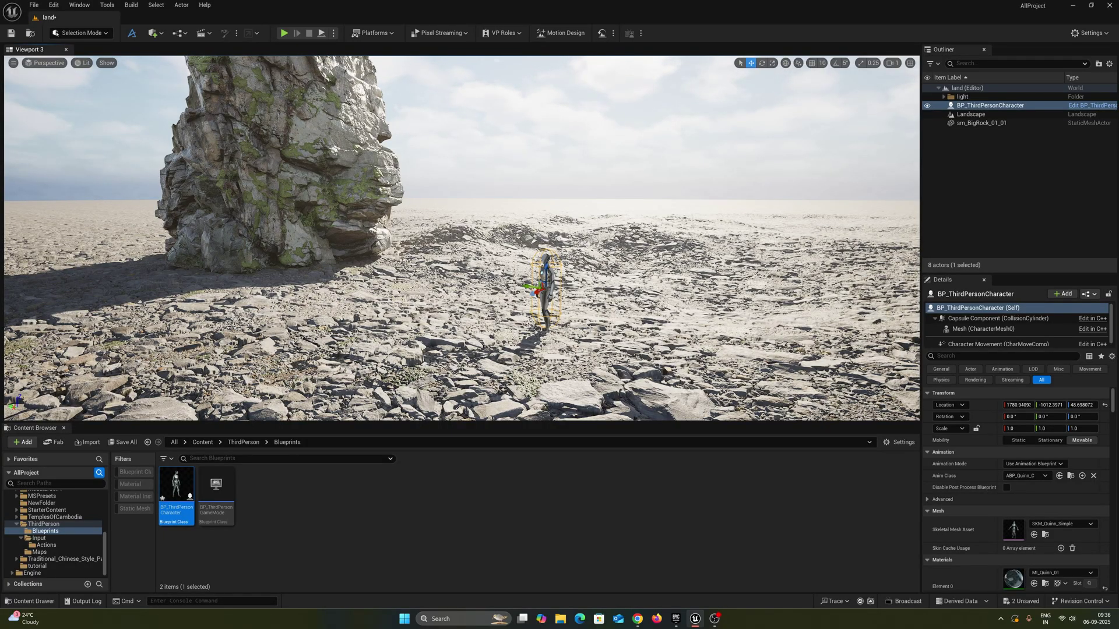
pyautogui.moveTo(545, 272); pyautogui.dragTo(545, 268)
pyautogui.moveTo(485, 276); pyautogui.dragTo(495, 175, button='right')
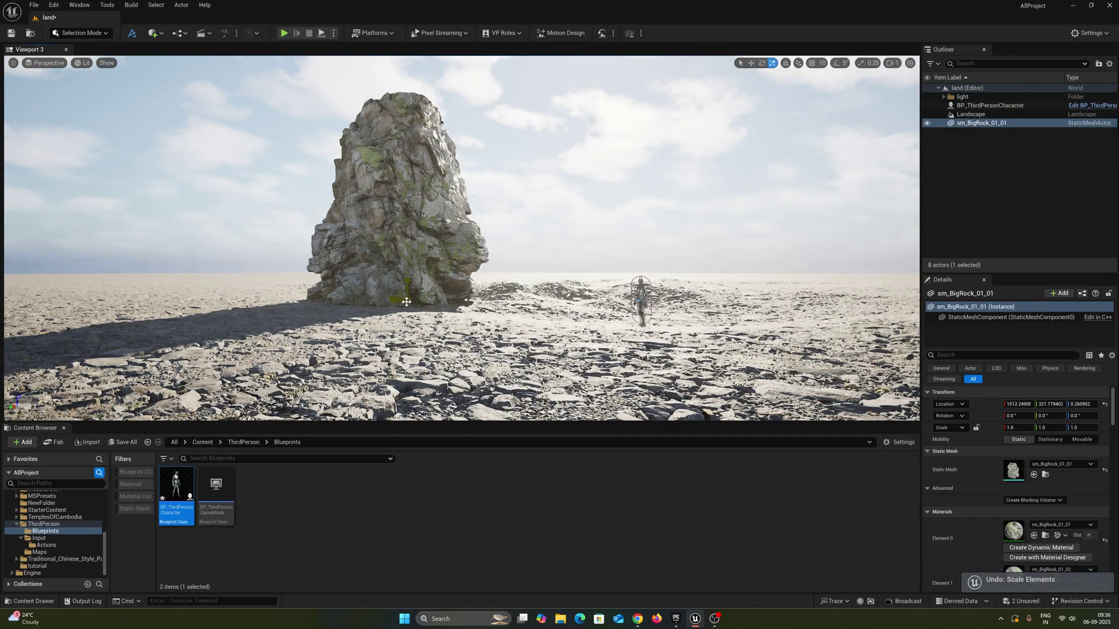
# Scale the sm_BigRock_01_01 rock up uniformly to about 1.9.
pyautogui.moveTo(406, 301); pyautogui.dragTo(439, 251)
pyautogui.moveTo(439, 251); pyautogui.dragTo(455, 233, button='right')
pyautogui.press('w')
pyautogui.press('s')
pyautogui.moveTo(434, 271); pyautogui.dragTo(450, 310, button='right')
pyautogui.press('w')
# Duplicate the scaled rock, rotate the copy about 63° around its vertical axis, and position it against the original.
pyautogui.keyDown('alt'); pyautogui.moveTo(436, 303); pyautogui.dragTo(515, 295); pyautogui.keyUp('alt')
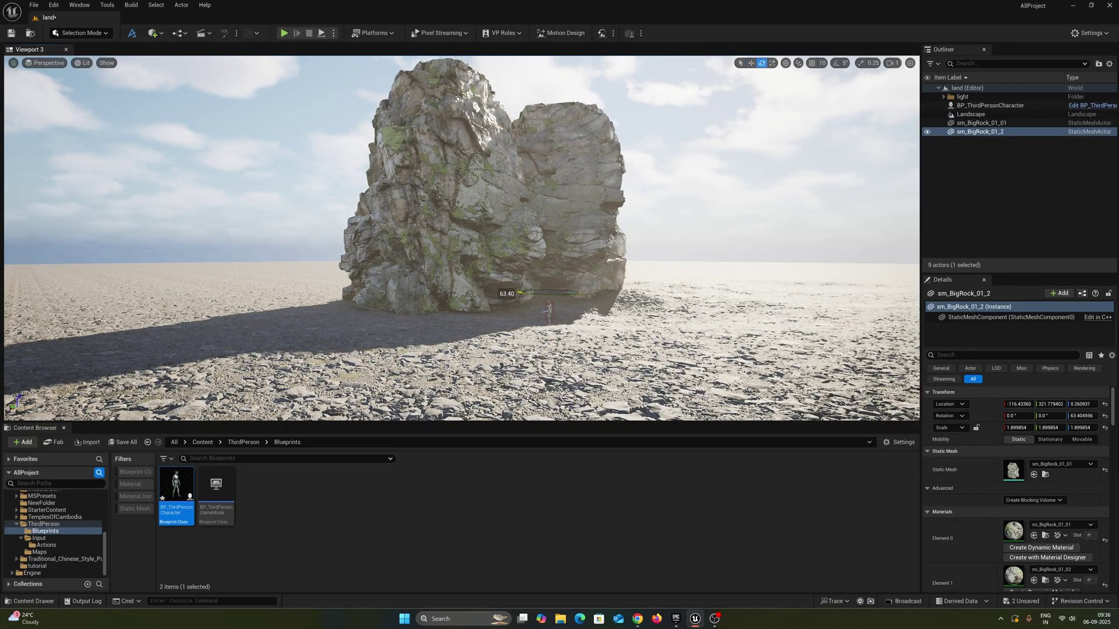
pyautogui.moveTo(560, 293); pyautogui.dragTo(565, 329, button='right')
pyautogui.press('w')
pyautogui.moveTo(669, 239); pyautogui.dragTo(632, 236)
pyautogui.moveTo(632, 237)
pyautogui.mouseDown(button='right')
pyautogui.moveTo(632, 349)
pyautogui.moveTo(632, 221)
pyautogui.moveTo(577, 230)
pyautogui.moveTo(624, 218)
pyautogui.mouseUp(button='right')
pyautogui.moveTo(470, 288); pyautogui.dragTo(460, 296, button='right')
# Add the sm_BigRock_02_01 mesh from TemplesOfCambodia beside the rocks, scaled to about 2.79 and rotated about -20° vertically.
pyautogui.click(53, 517)
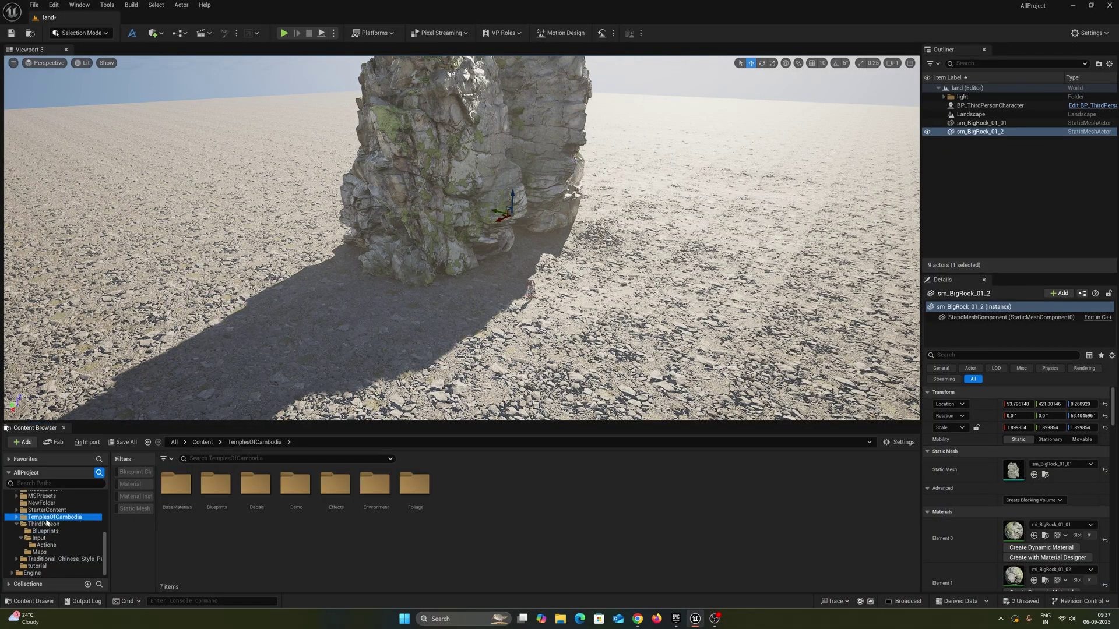
pyautogui.click(134, 509)
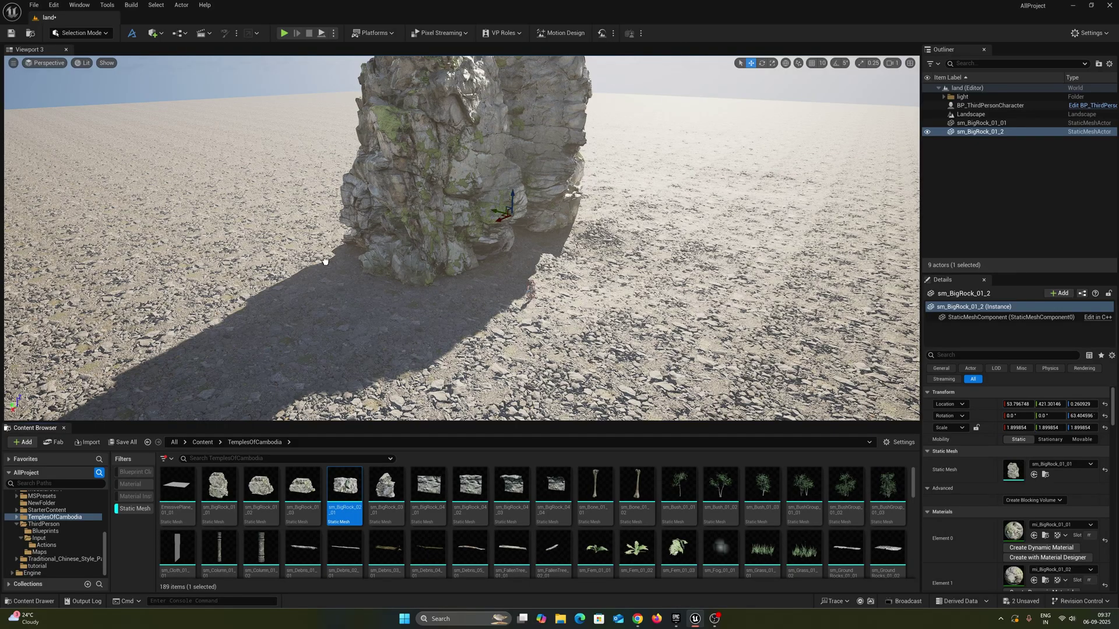
pyautogui.moveTo(323, 276); pyautogui.dragTo(370, 332)
pyautogui.press('w')
pyautogui.press('e')
pyautogui.moveTo(271, 322); pyautogui.dragTo(320, 324)
pyautogui.moveTo(319, 324); pyautogui.dragTo(306, 372, button='right')
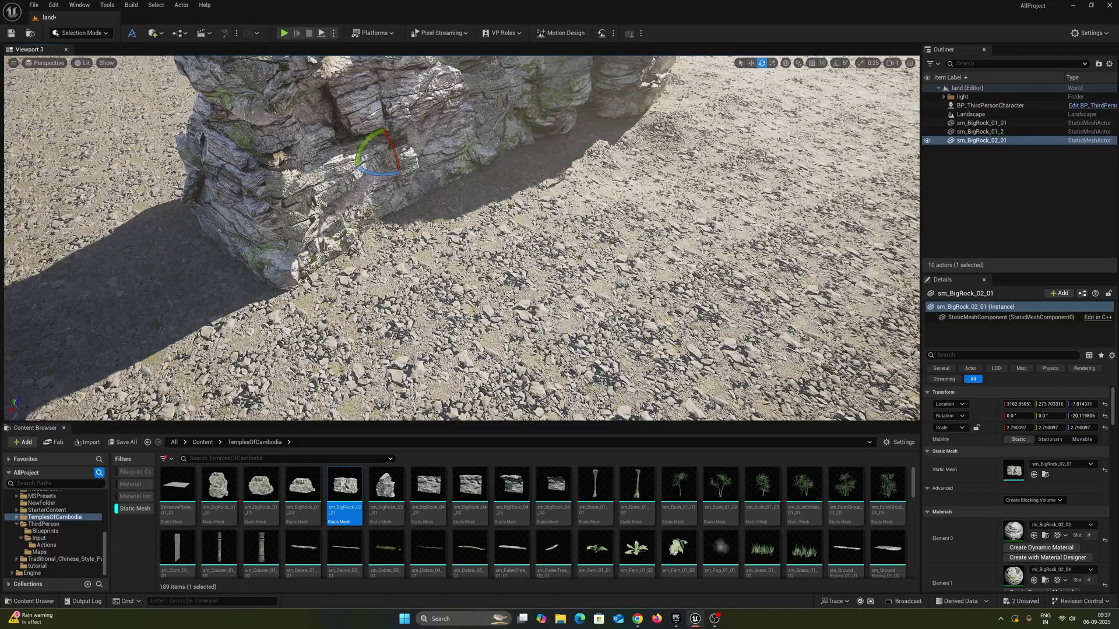
pyautogui.moveTo(418, 193)
pyautogui.mouseDown(button='right')
pyautogui.moveTo(373, 201)
pyautogui.moveTo(418, 193)
pyautogui.mouseUp(button='right')
# Duplicate the sm_BigRock_02_01 rock twice, turning and positioning the copies to extend the rocks into a curved wall.
pyautogui.keyDown('alt'); pyautogui.moveTo(417, 186); pyautogui.dragTo(493, 186); pyautogui.keyUp('alt')
pyautogui.press('r')
pyautogui.moveTo(427, 171)
pyautogui.mouseDown(button='right')
pyautogui.moveTo(402, 199)
pyautogui.moveTo(445, 163)
pyautogui.mouseUp(button='right')
pyautogui.moveTo(536, 239); pyautogui.dragTo(376, 313)
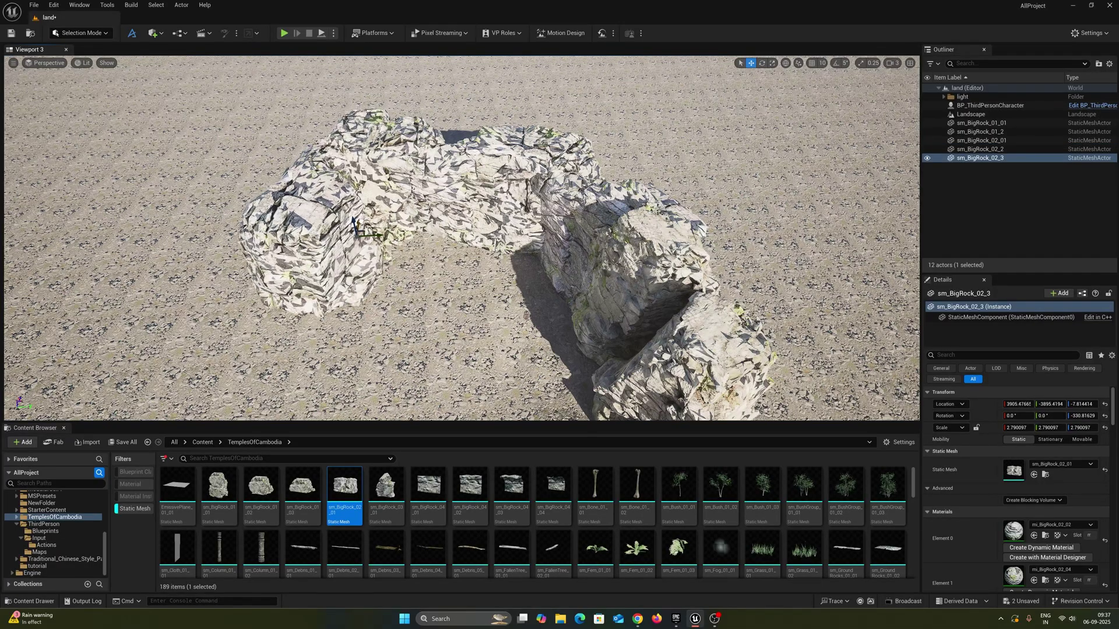
pyautogui.moveTo(526, 317); pyautogui.dragTo(596, 288, button='right')
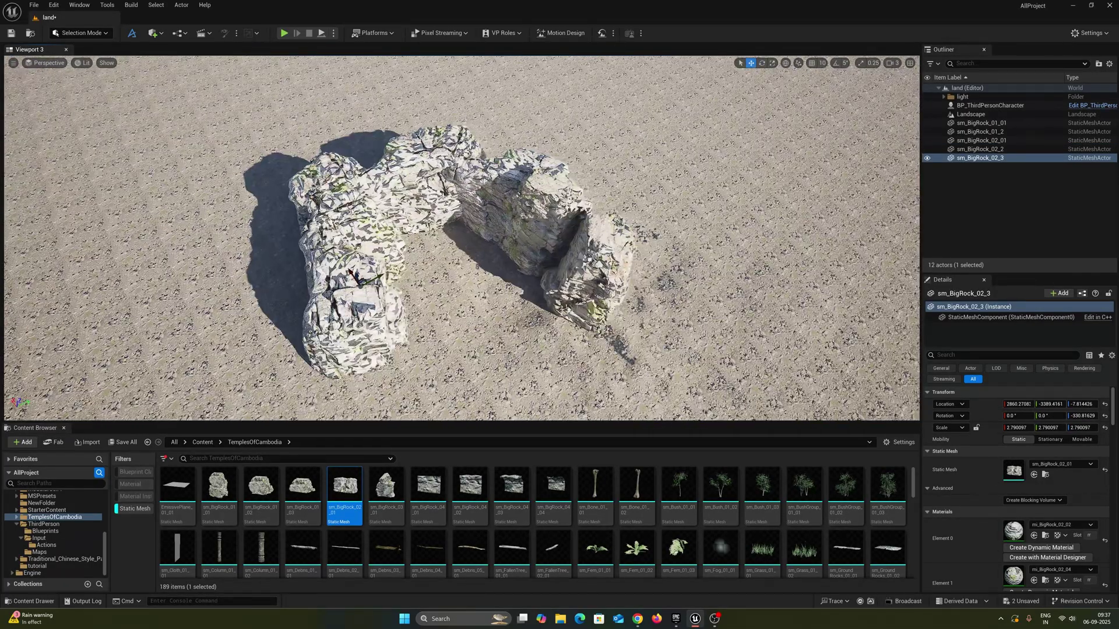
# Duplicate the tall sm_BigRock_01_2 rock and position the copy at the opposite end of the curved rock wall.
pyautogui.click(597, 286)
pyautogui.keyDown('alt'); pyautogui.moveTo(582, 281); pyautogui.dragTo(371, 355); pyautogui.keyUp('alt')
pyautogui.moveTo(371, 356); pyautogui.dragTo(256, 343, button='right')
pyautogui.moveTo(526, 298); pyautogui.dragTo(618, 320, button='right')
pyautogui.moveTo(462, 238); pyautogui.dragTo(545, 230, button='right')
pyautogui.moveTo(672, 333); pyautogui.dragTo(600, 315, button='right')
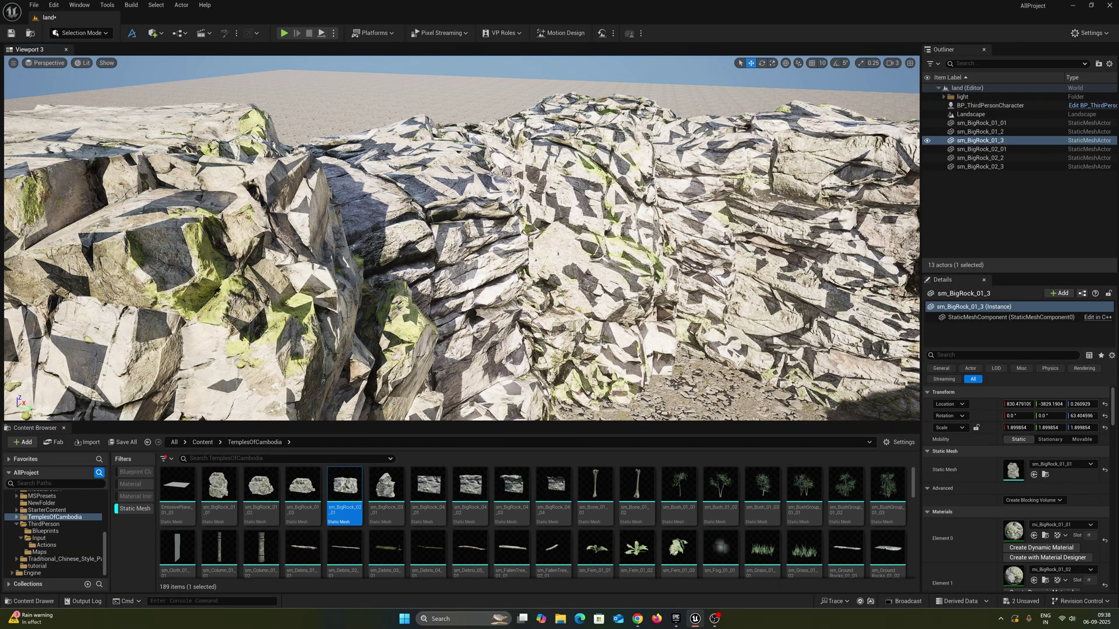
# Run the console command r.Raytracing.Shadows.EnableTwoSidedGeometry 0 to fix the blotchy shadows on the rocks.
pyautogui.click(192, 600)
pyautogui.write('r.Raytracing.Shadows.EnableTwoSidedGeometry 0')
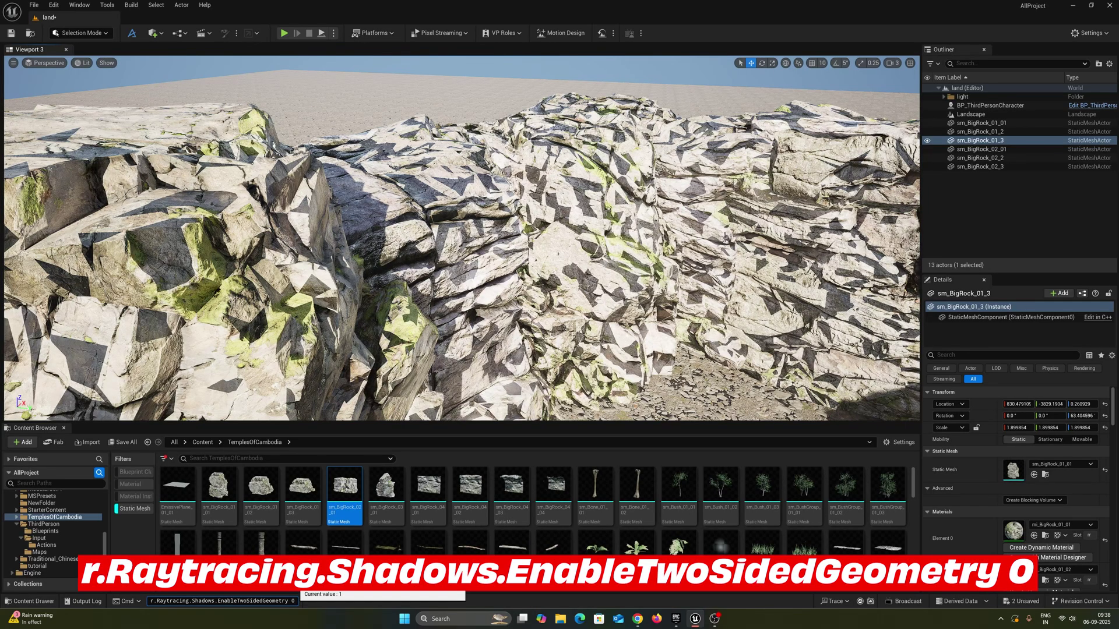
pyautogui.press('Return')
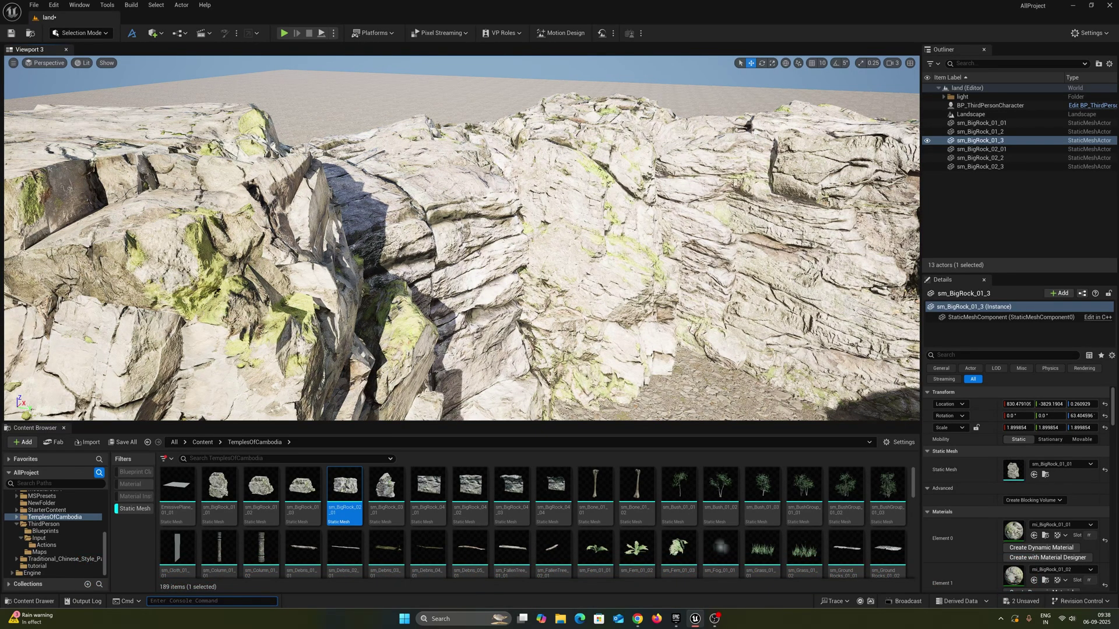
# Add the sm_BigRock_01_03 mesh at the far end of the rock wall, scaled to about 4.06.
pyautogui.moveTo(562, 314); pyautogui.dragTo(874, 355, button='right')
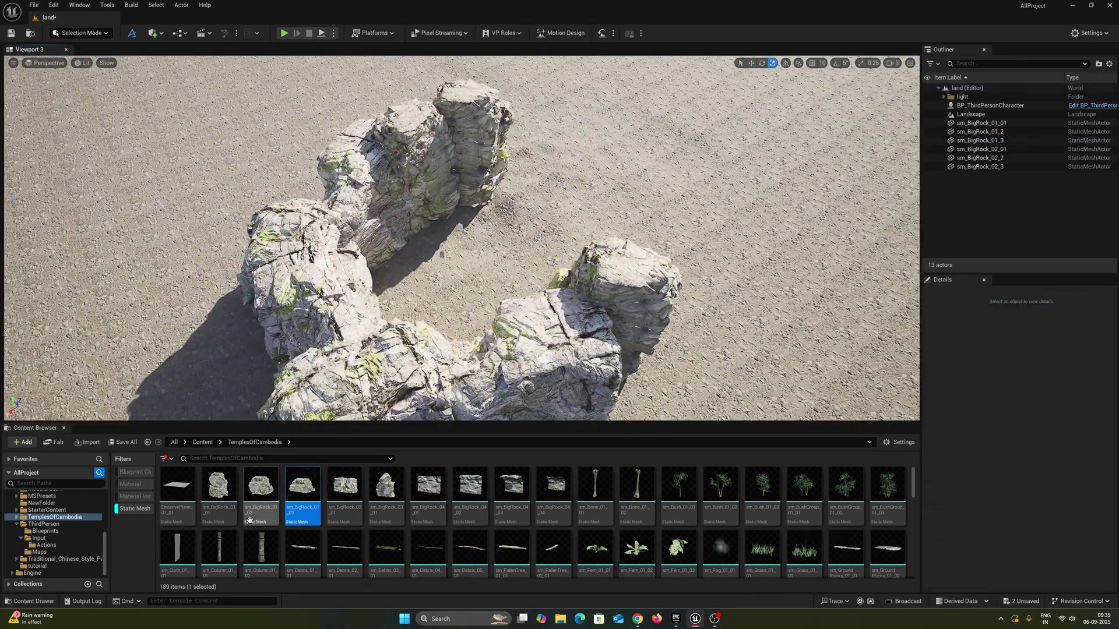
pyautogui.moveTo(302, 485); pyautogui.dragTo(563, 119)
pyautogui.press('w')
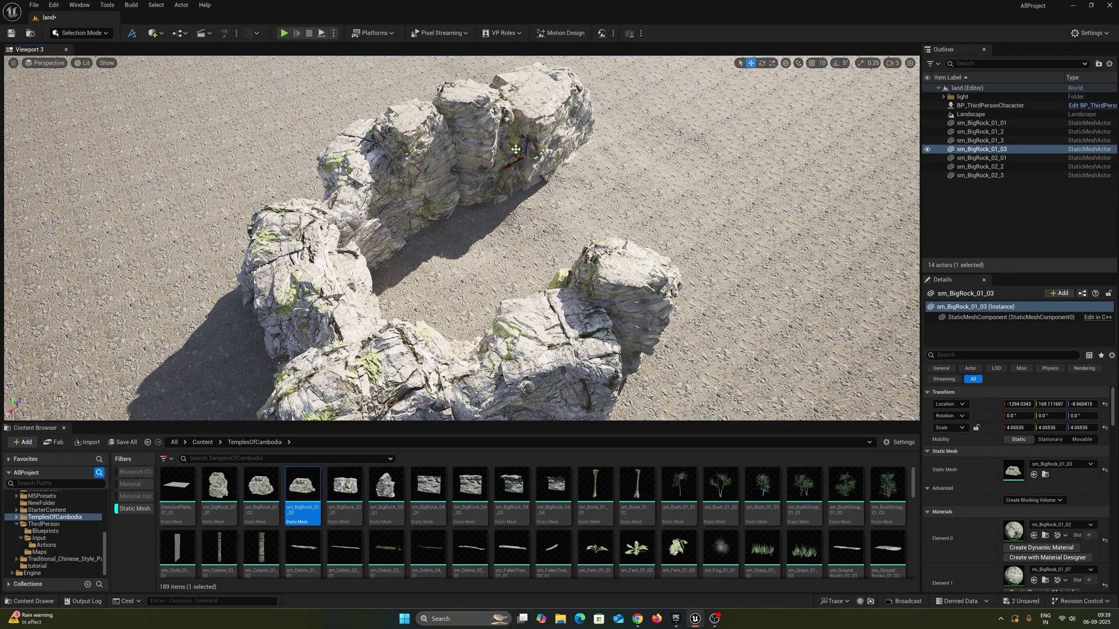
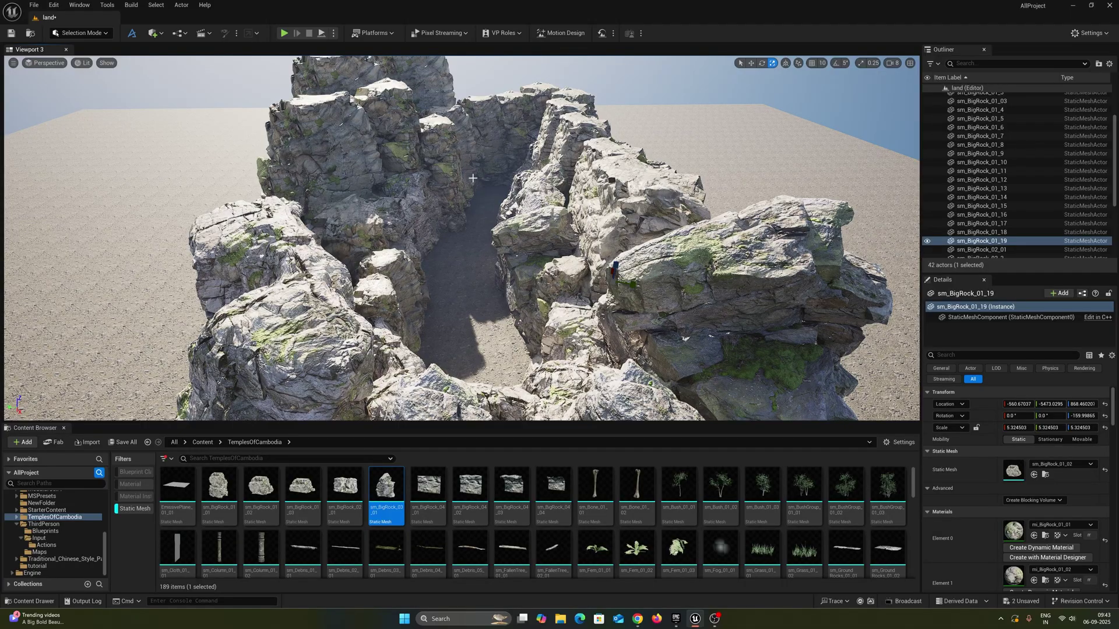
# Frame a low view from inside the canyon, looking along the passage between the rock walls.
pyautogui.moveTo(464, 237)
pyautogui.mouseDown(button='right')
pyautogui.moveTo(464, 308)
pyautogui.moveTo(465, 237)
pyautogui.mouseUp(button='right')
pyautogui.press('w')
pyautogui.moveTo(479, 284); pyautogui.dragTo(478, 284, button='right')
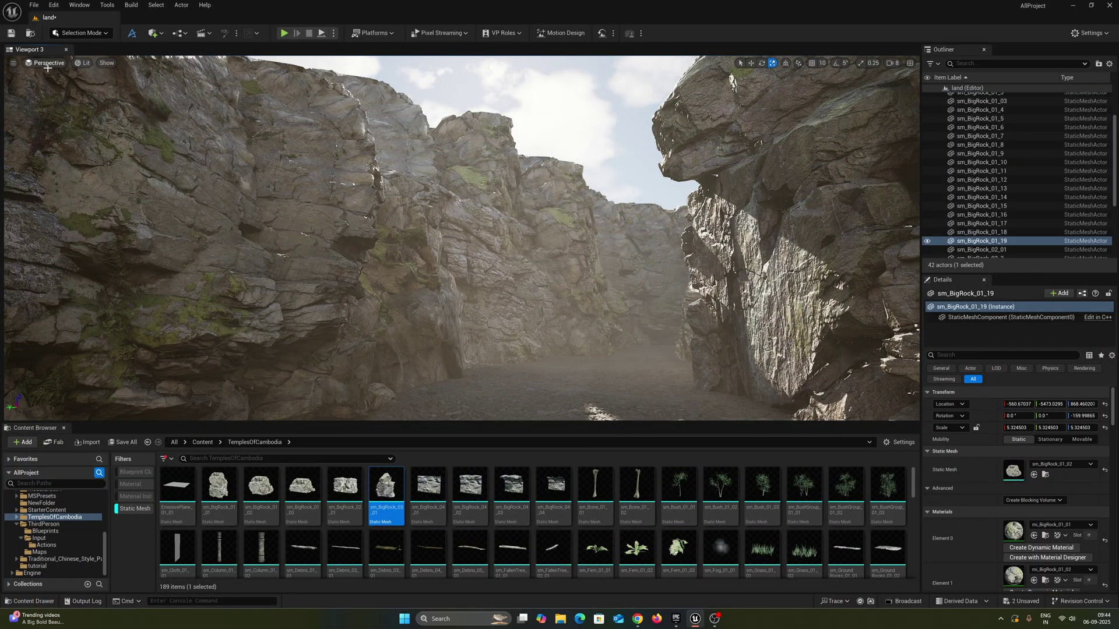
# Select all the sm_BigRock meshes and group them in a new outliner folder named ROCK.
pyautogui.scroll(3, 985, 116)
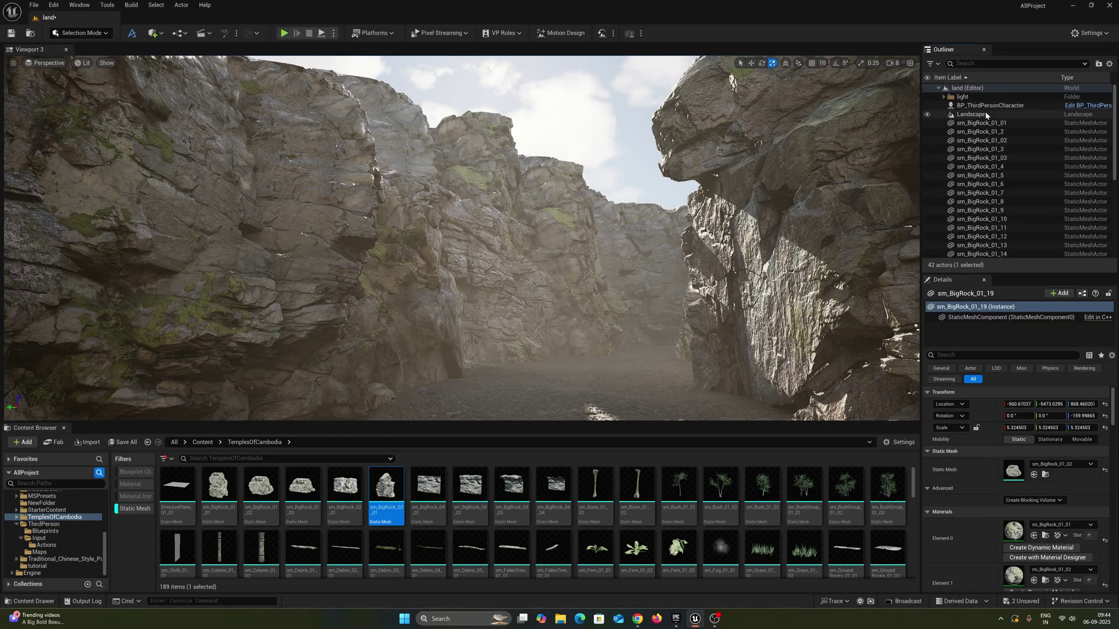
pyautogui.click(970, 122)
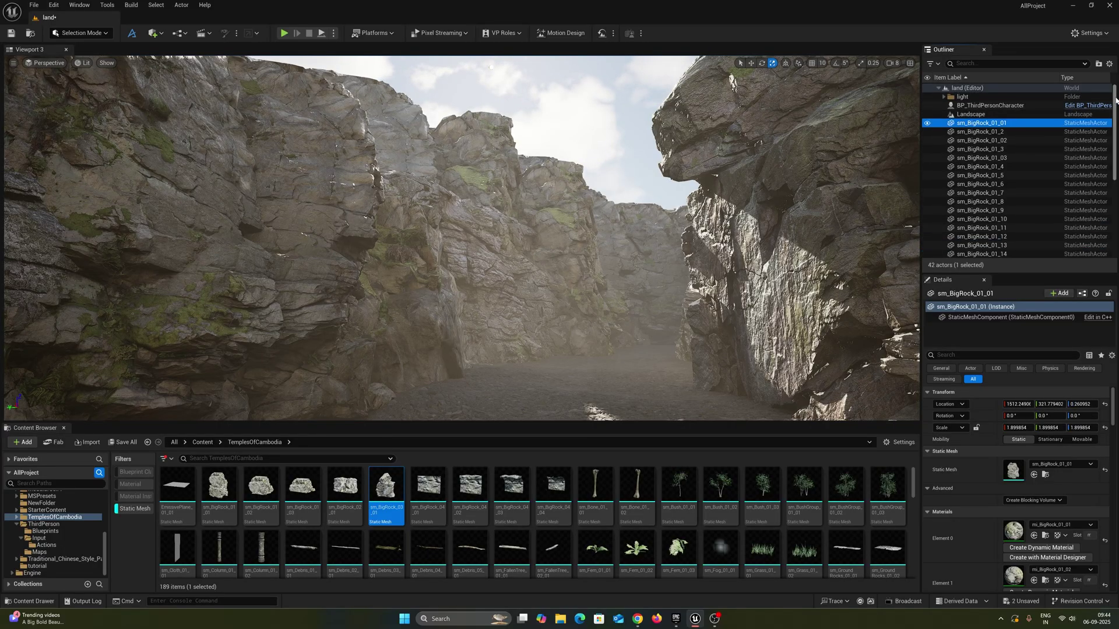
pyautogui.scroll(-6, 970, 122)
pyautogui.keyDown('shift'); pyautogui.click(995, 254); pyautogui.keyUp('shift')
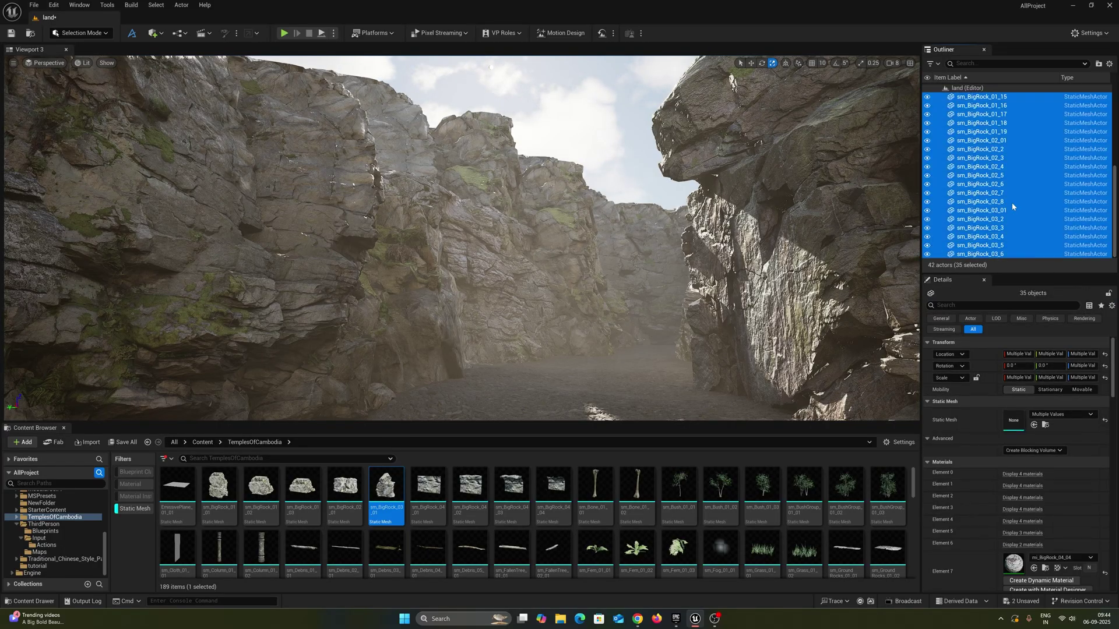
pyautogui.click(1098, 63)
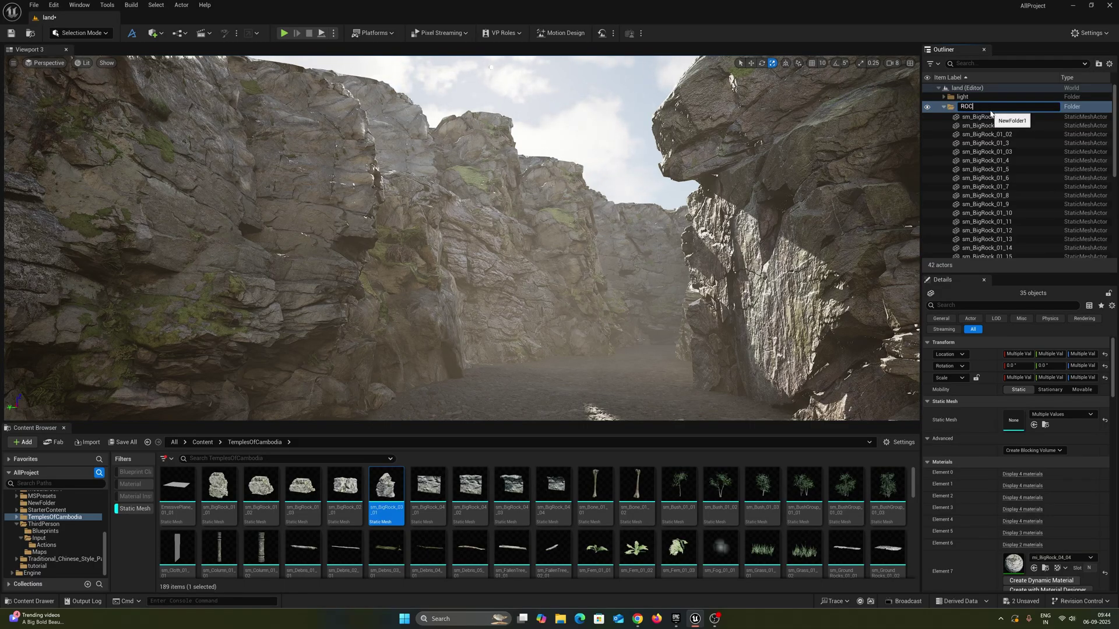
pyautogui.press('Return')
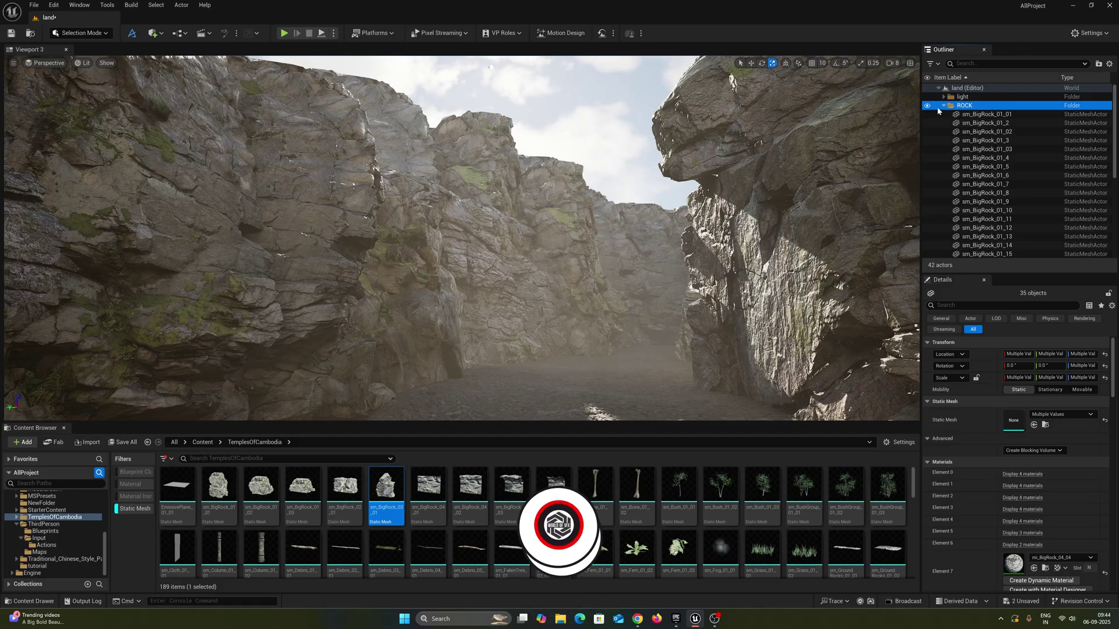
pyautogui.click(973, 172)
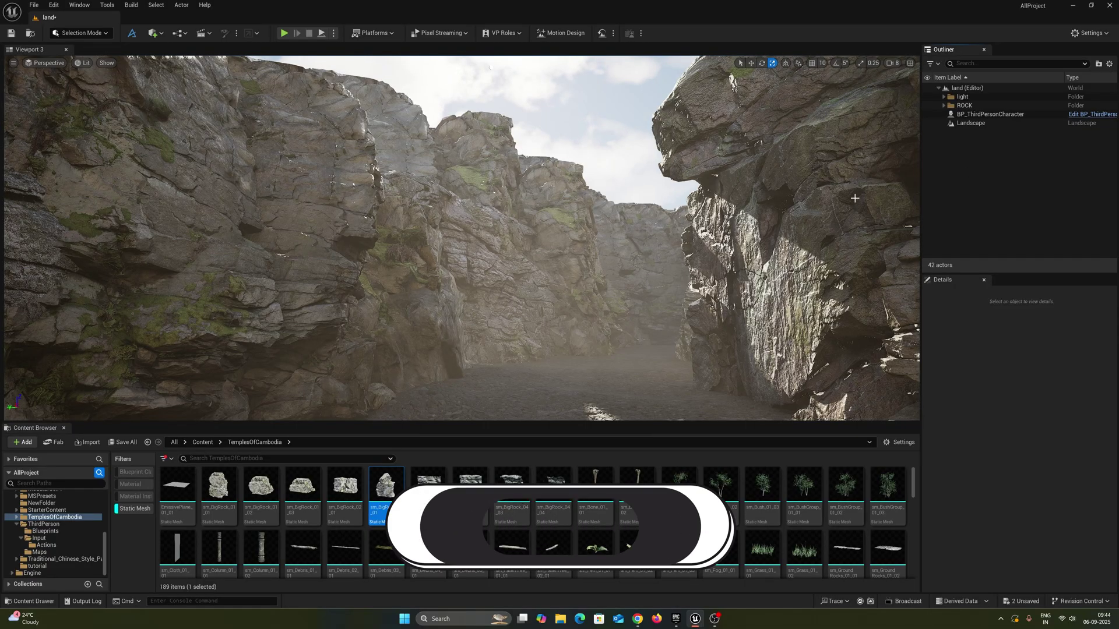
# Create a cine camera from the current view along the canyon passage.
pyautogui.click(969, 88)
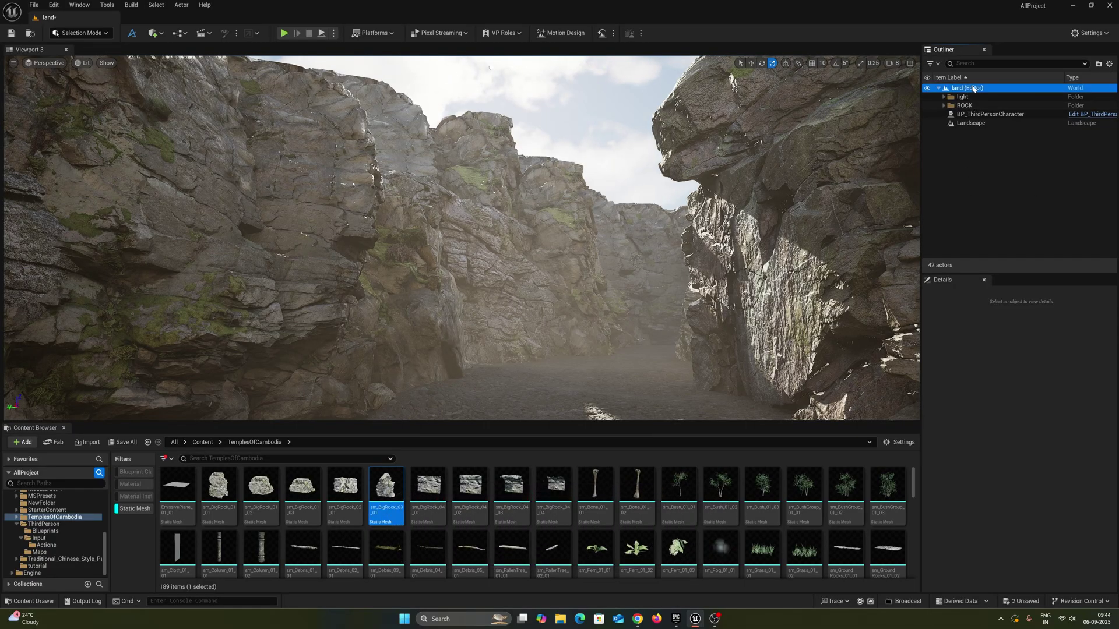
pyautogui.click(12, 64)
pyautogui.moveTo(61, 244)
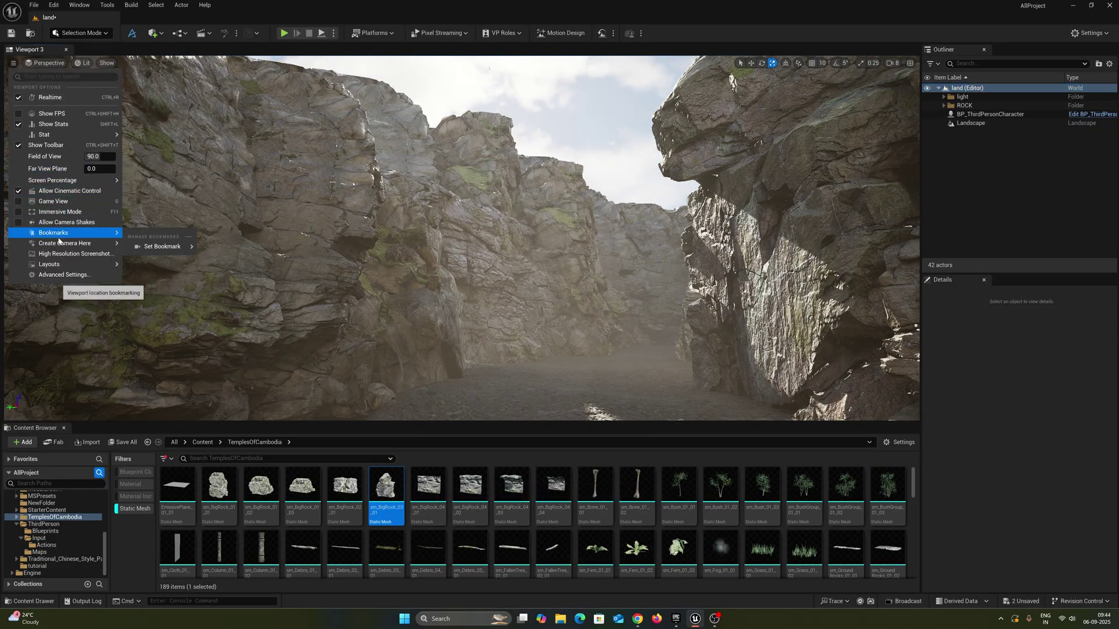
pyautogui.click(158, 256)
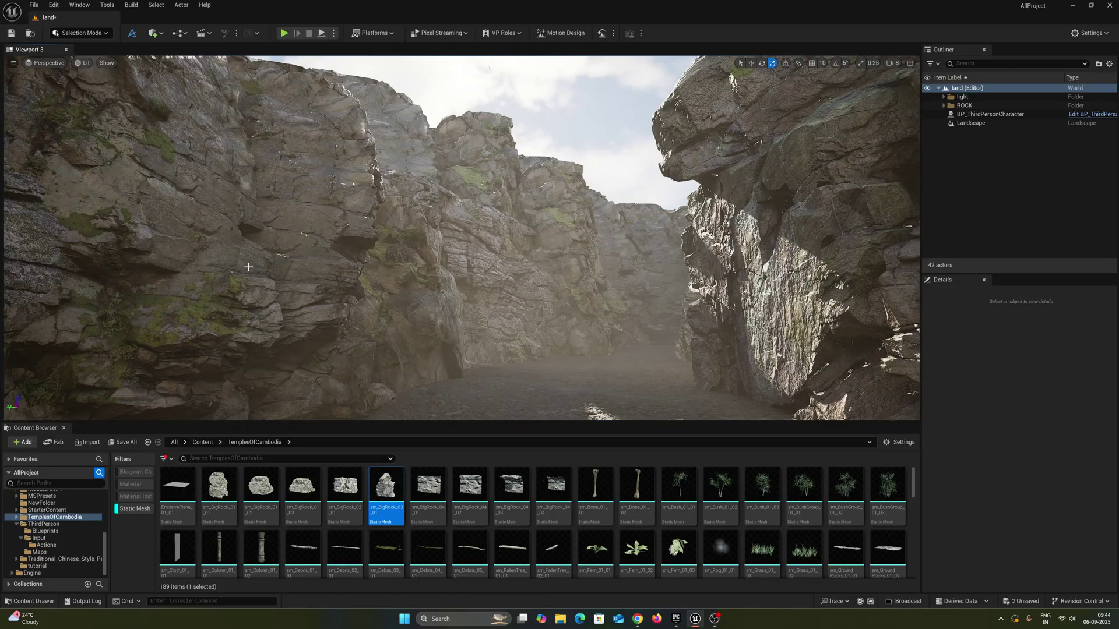
pyautogui.press('Escape')
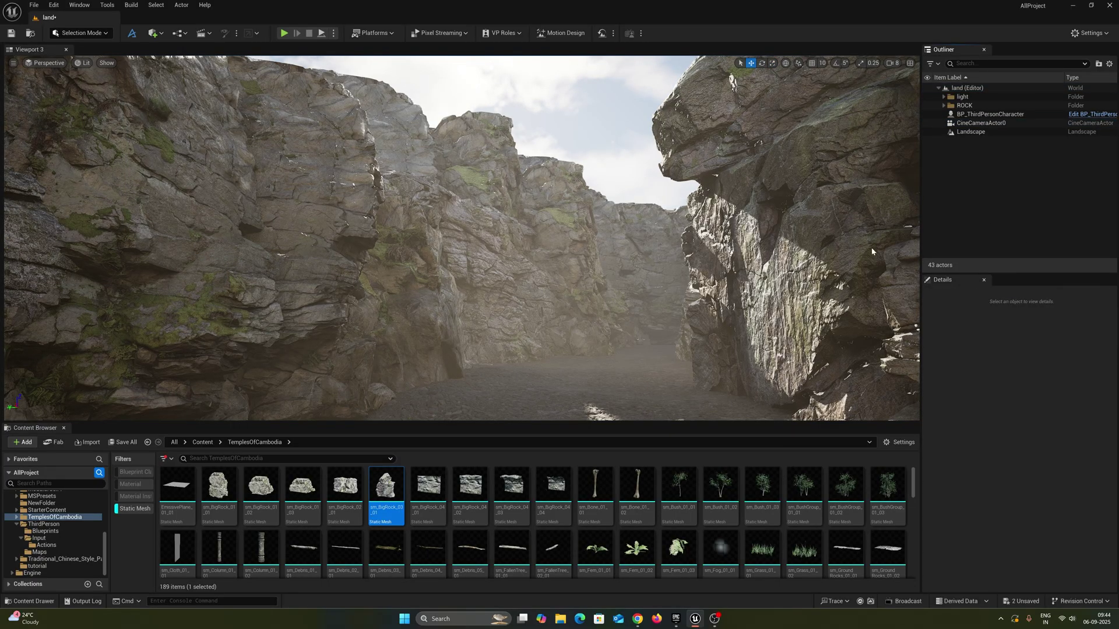
# Frame a lower view with the character and sunlit ground, snap CineCameraActor0 to it, and pin the camera preview.
pyautogui.moveTo(871, 247); pyautogui.dragTo(728, 318, button='right')
pyautogui.moveTo(592, 302)
pyautogui.mouseDown(button='right')
pyautogui.moveTo(592, 384)
pyautogui.moveTo(592, 302)
pyautogui.mouseUp(button='right')
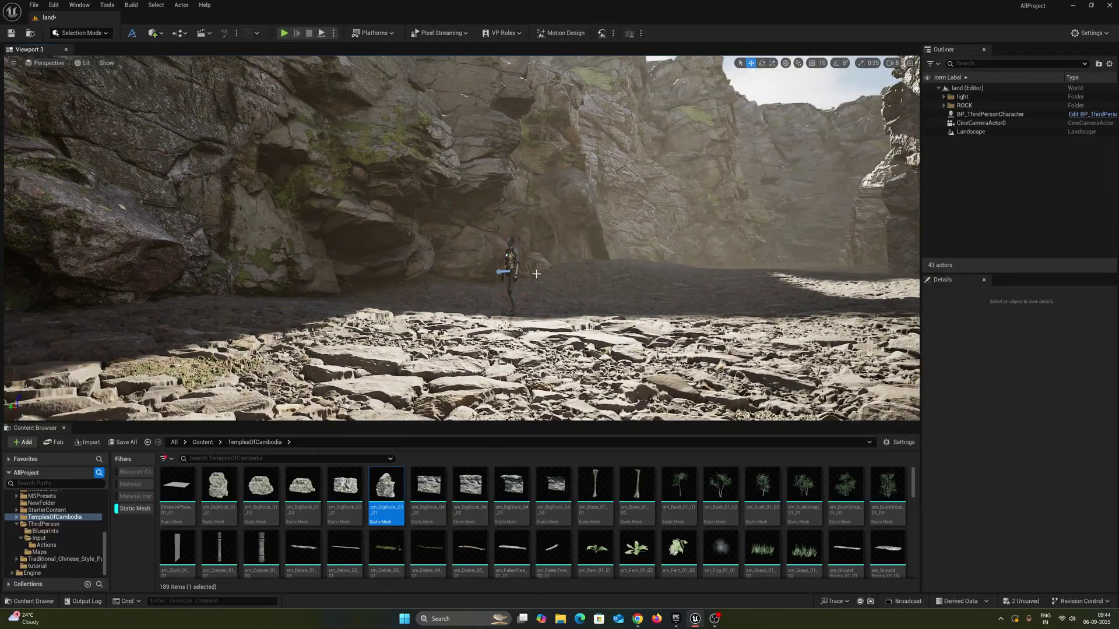
pyautogui.moveTo(515, 269); pyautogui.dragTo(515, 269, button='right')
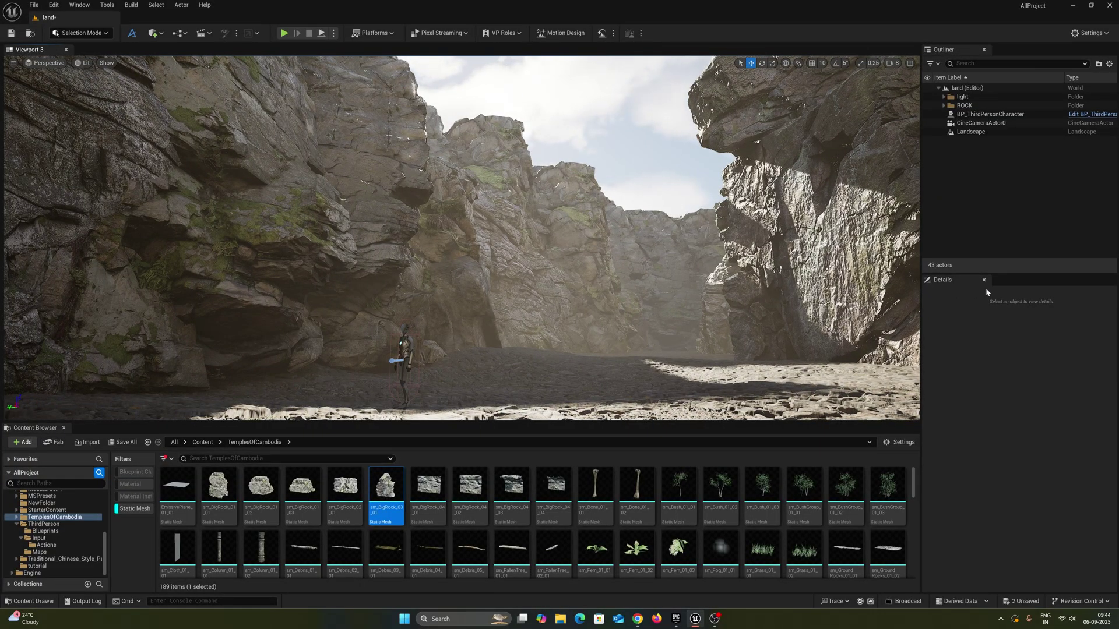
pyautogui.click(981, 123)
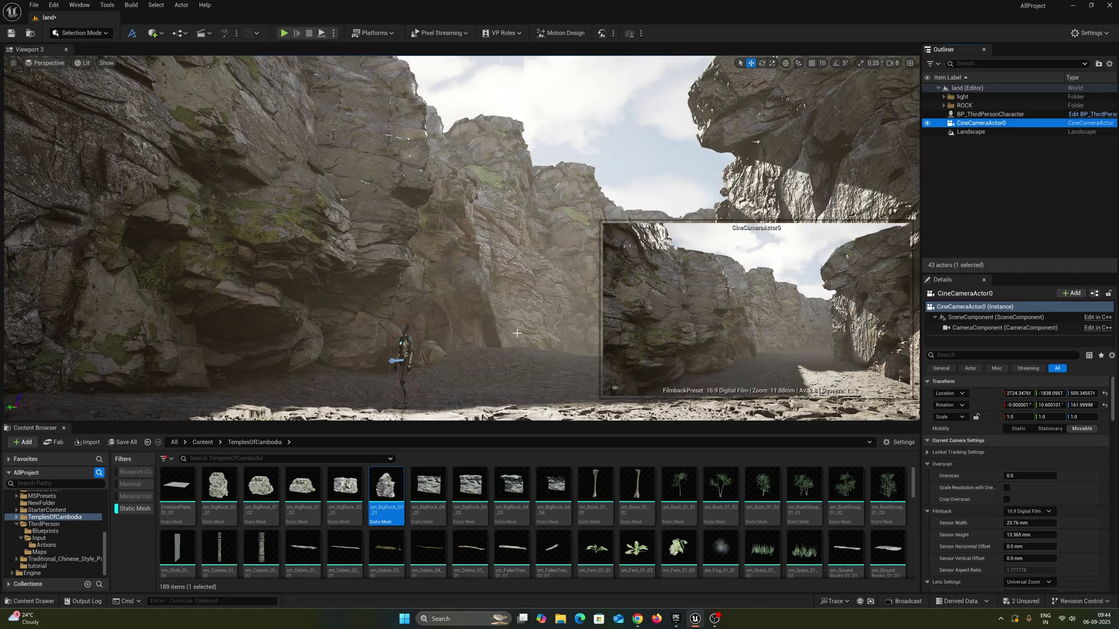
pyautogui.rightClick(974, 123)
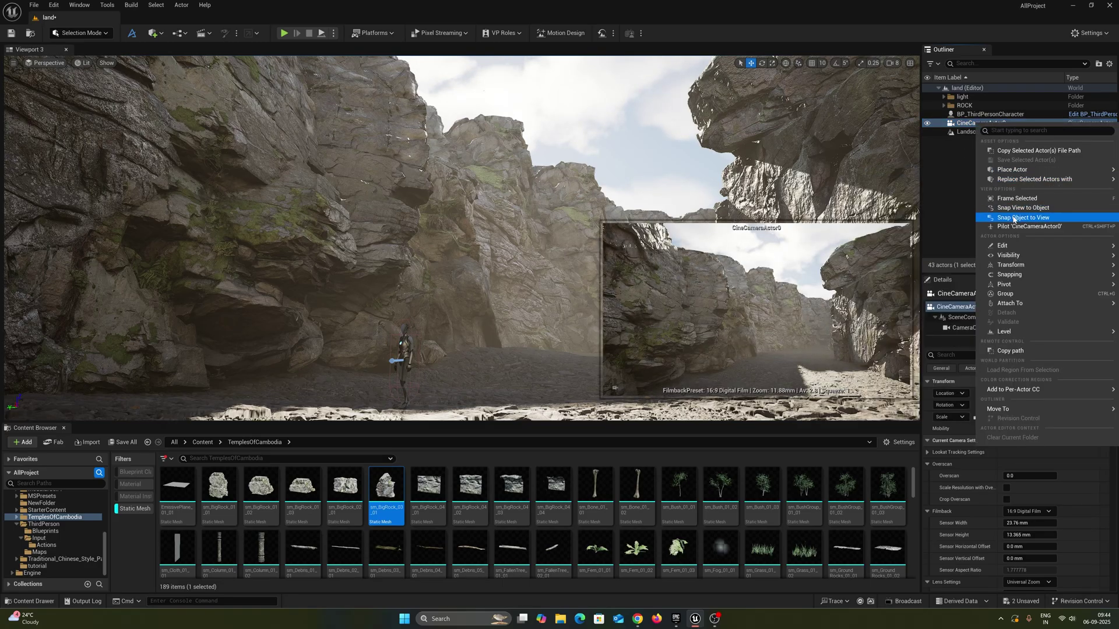
pyautogui.click(1002, 217)
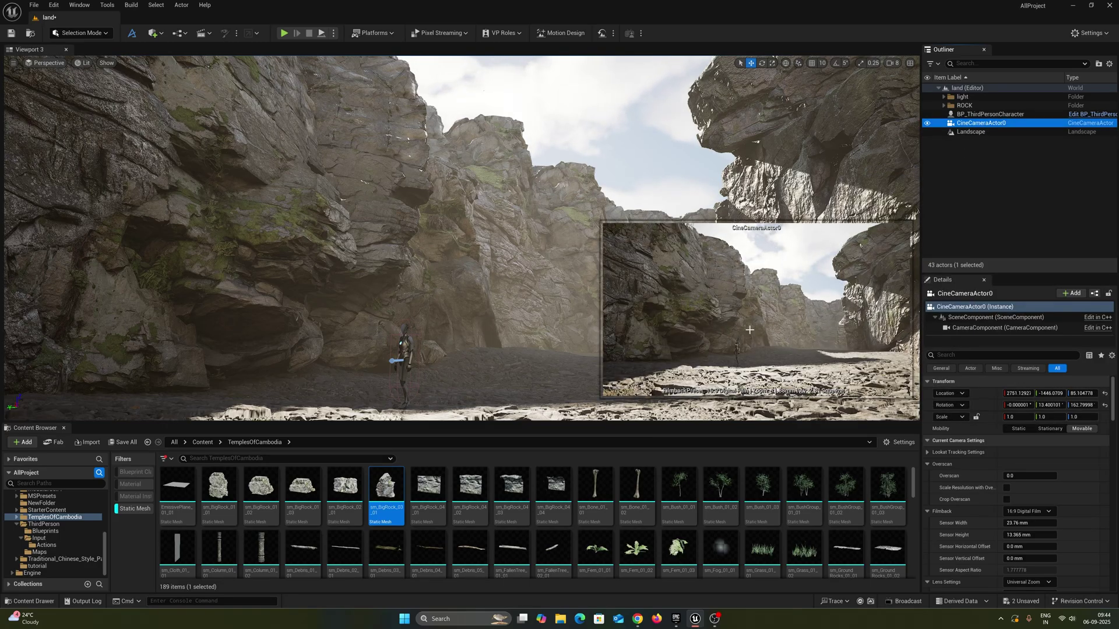
pyautogui.click(611, 390)
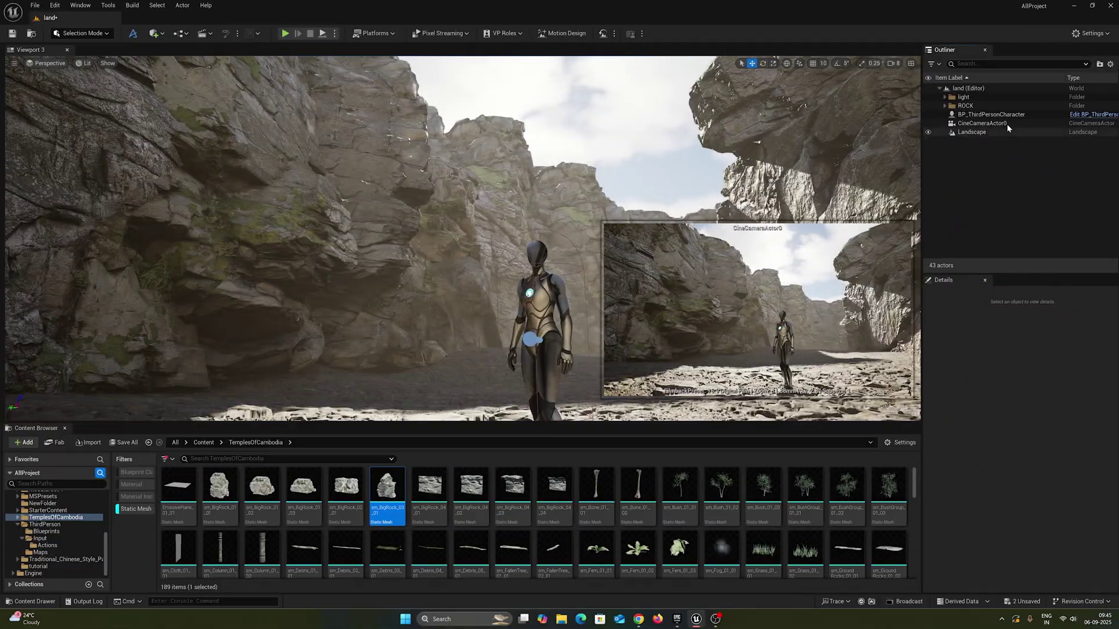
# Set the filmback of CineCameraActor0 to 16:9 DSLR.
pyautogui.click(1005, 124)
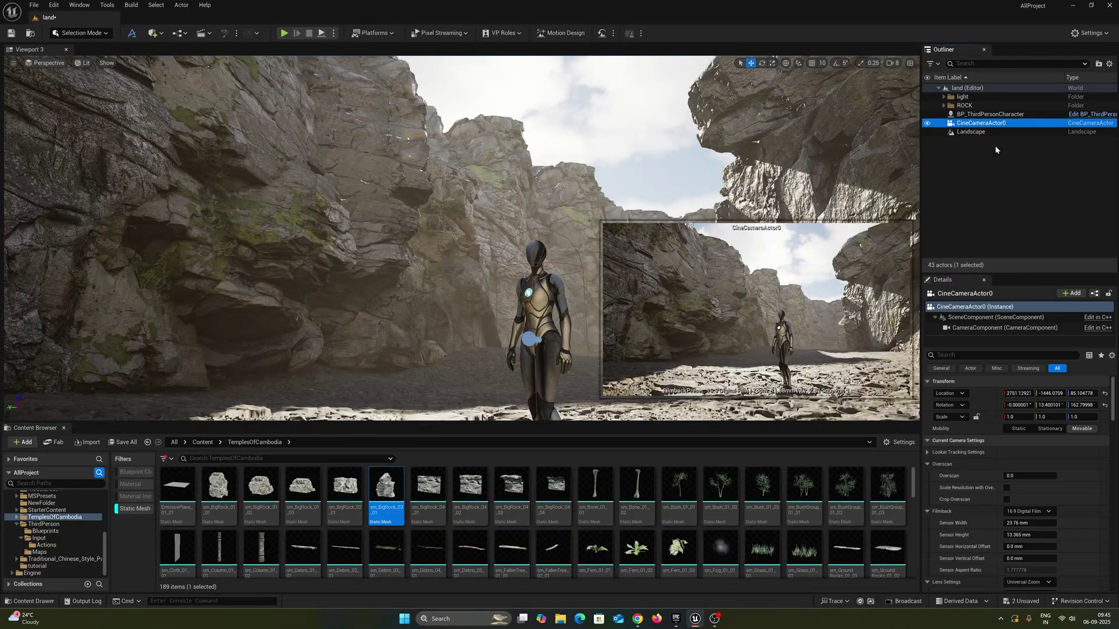
pyautogui.scroll(-2, 960, 490)
pyautogui.click(1029, 469)
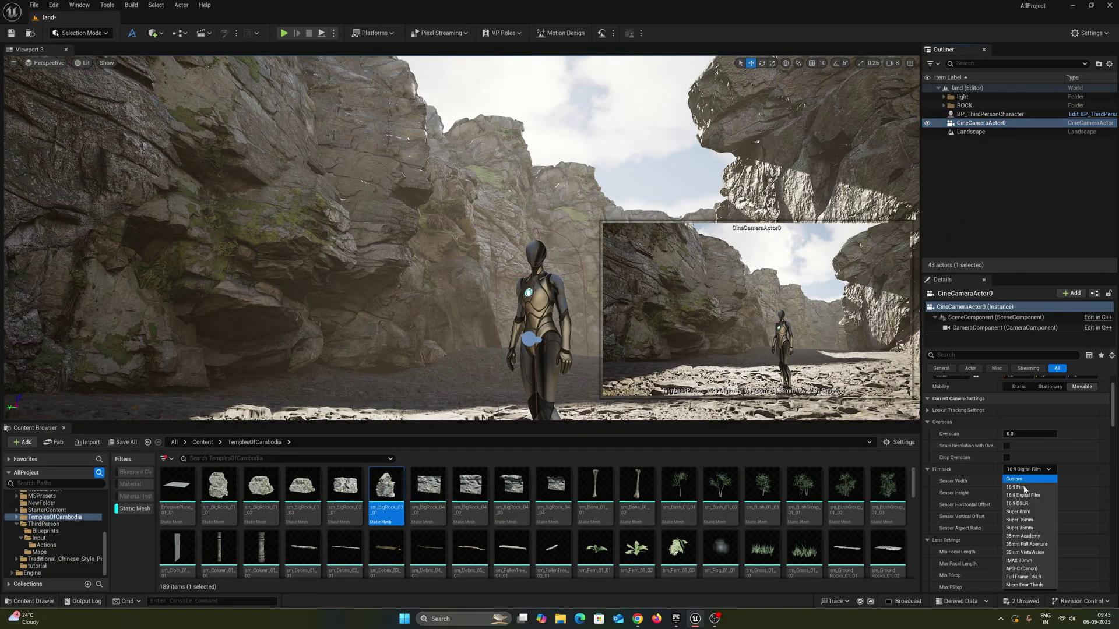
pyautogui.click(1021, 504)
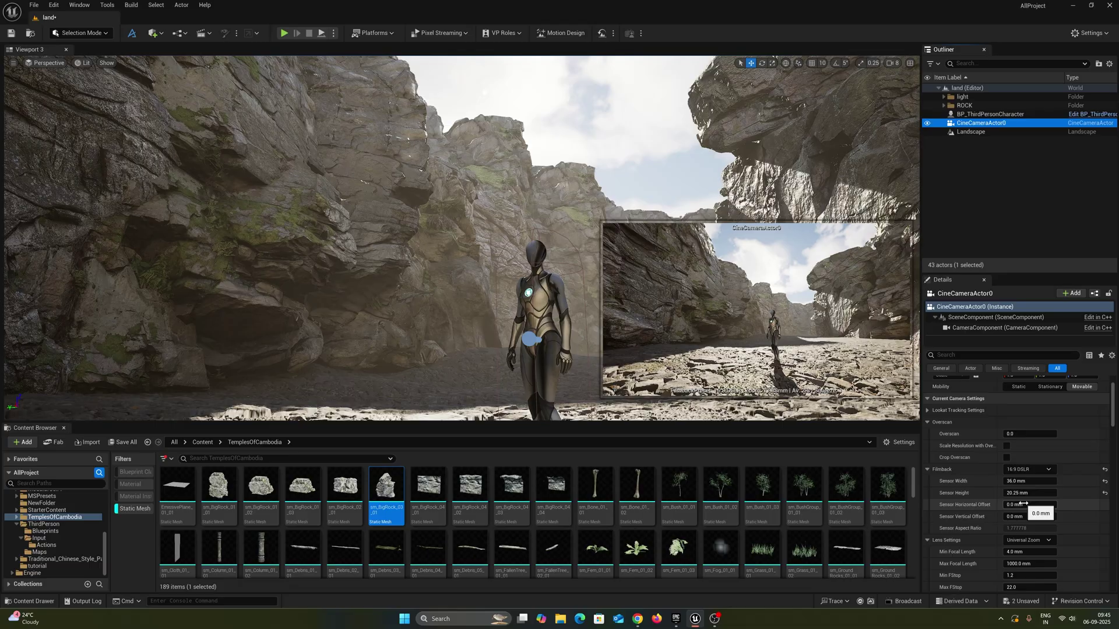
# Apply the 12mm Prime f/2.8 lens preset to the cine camera and set its minimum focal length to 15 mm.
pyautogui.scroll(-1, 1024, 513)
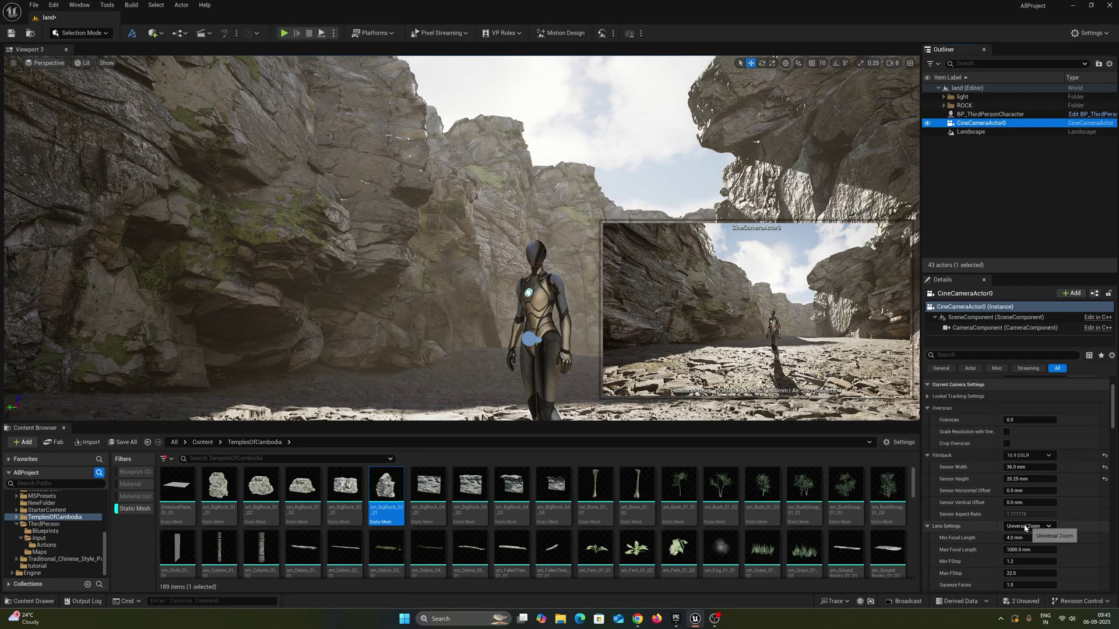
pyautogui.click(1027, 526)
pyautogui.click(1030, 459)
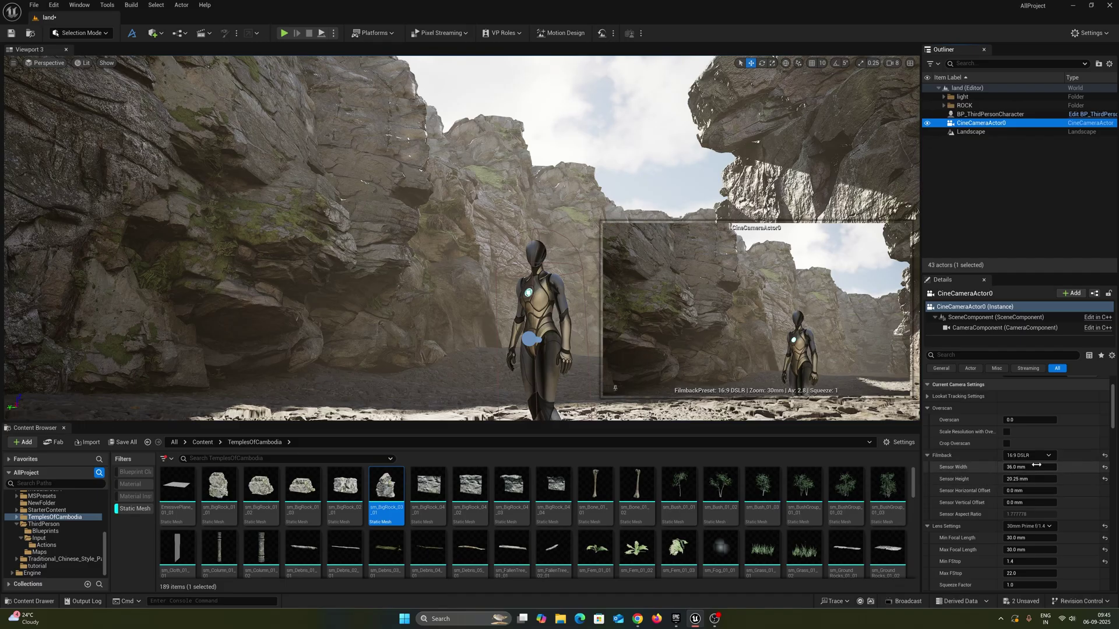
pyautogui.click(1035, 526)
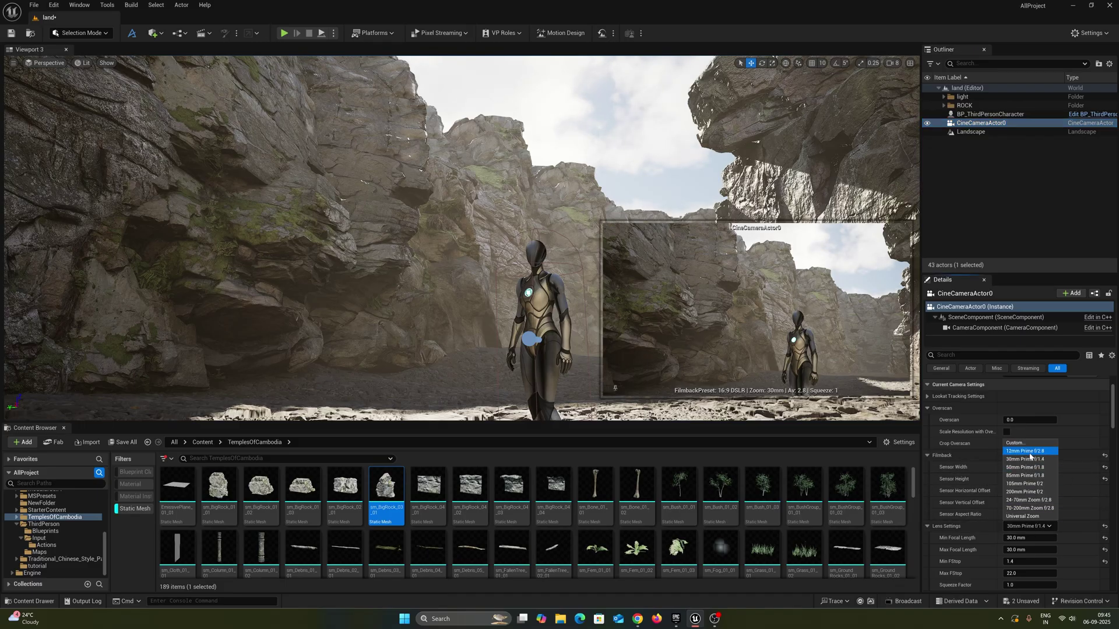
pyautogui.click(1029, 456)
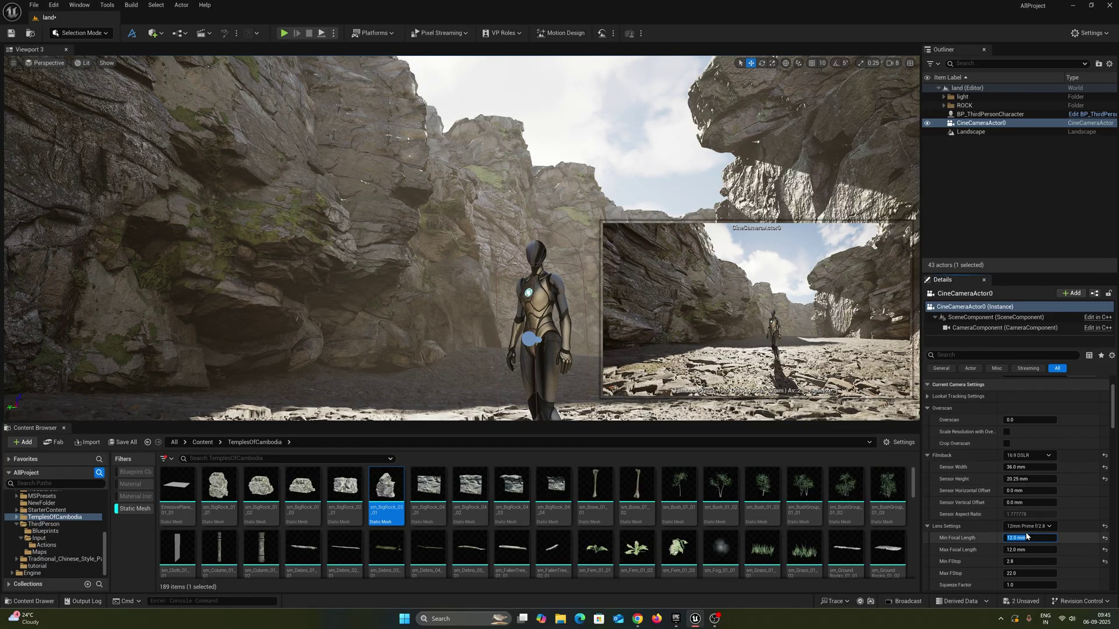
pyautogui.write('15')
pyautogui.press('Return')
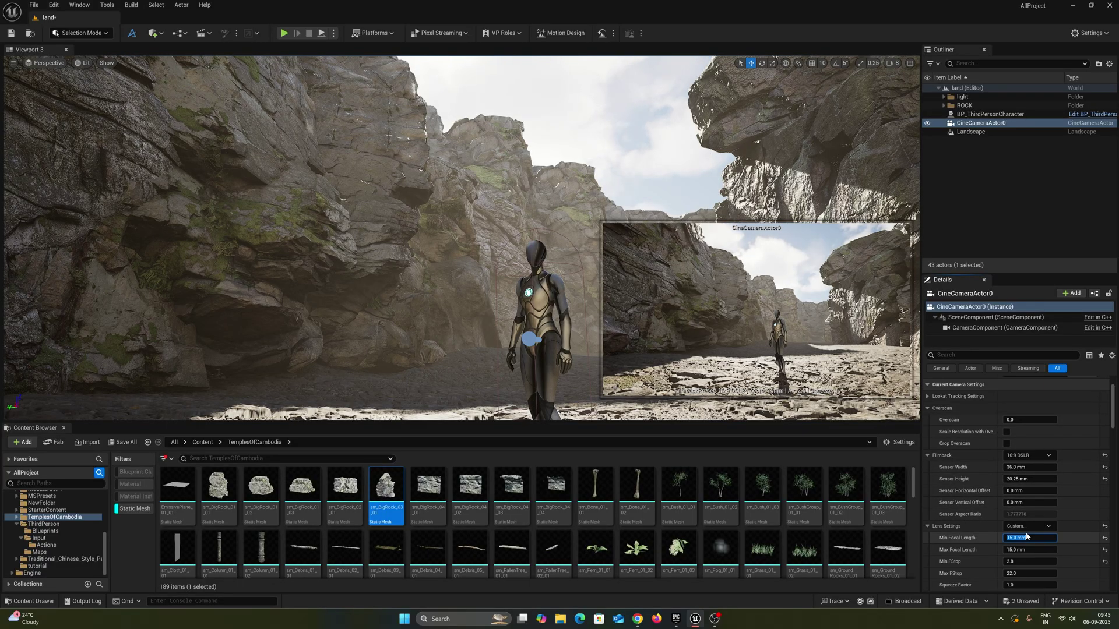
# Set the cine camera's minimum f-stop to 0.
pyautogui.scroll(-1, 1024, 535)
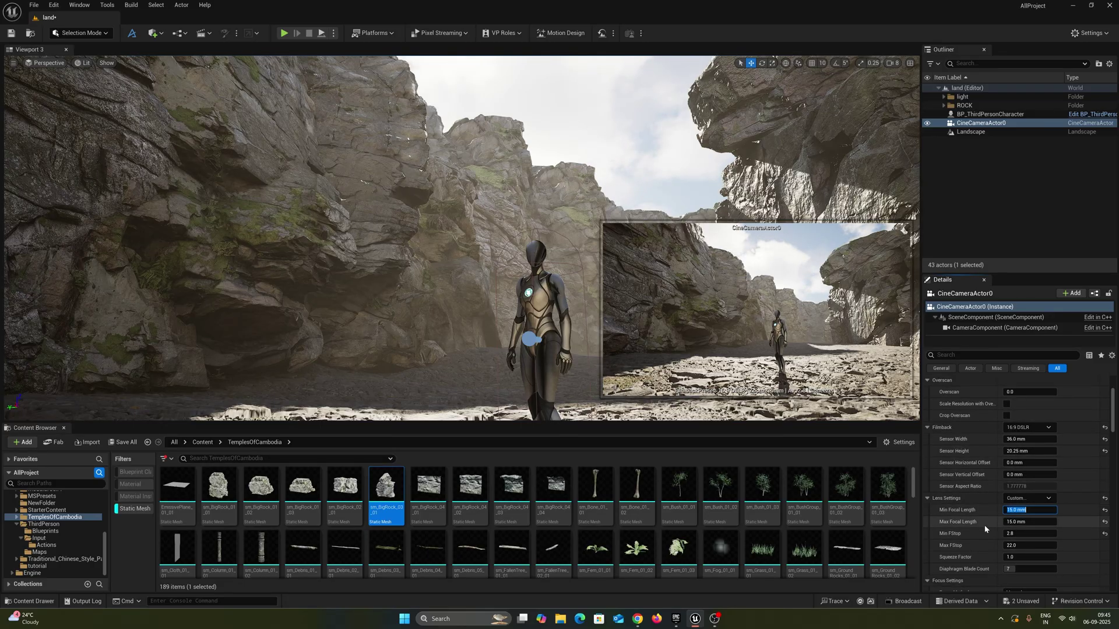
pyautogui.click(1025, 534)
pyautogui.press('Return')
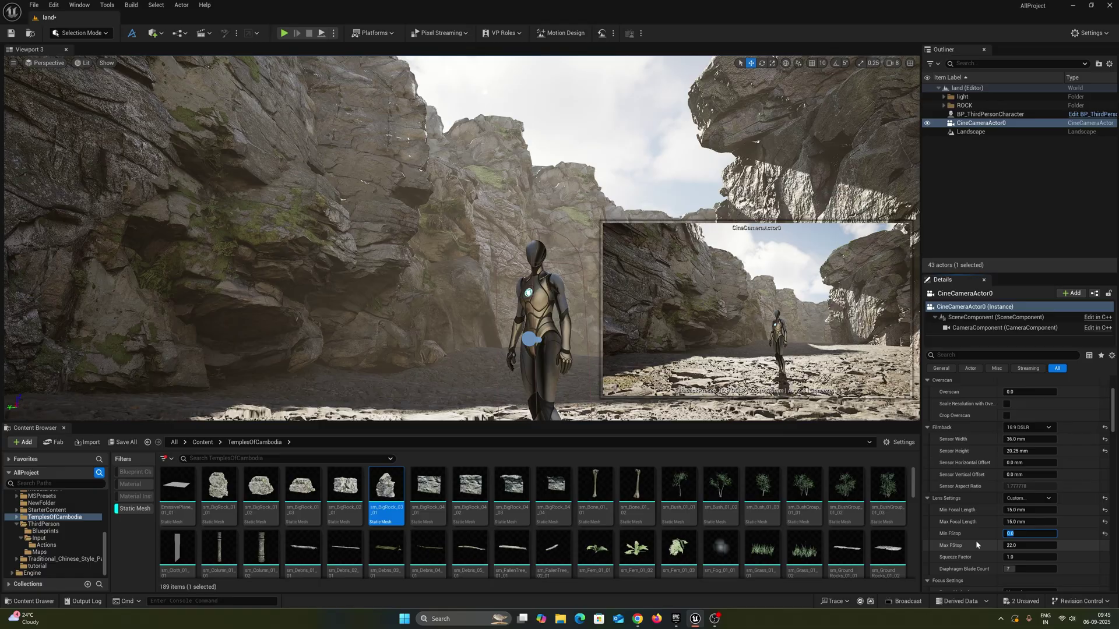
# Set the manual focus distance to about 381 cm on the character, using the debug focus plane temporarily as a guide.
pyautogui.scroll(-2, 1032, 536)
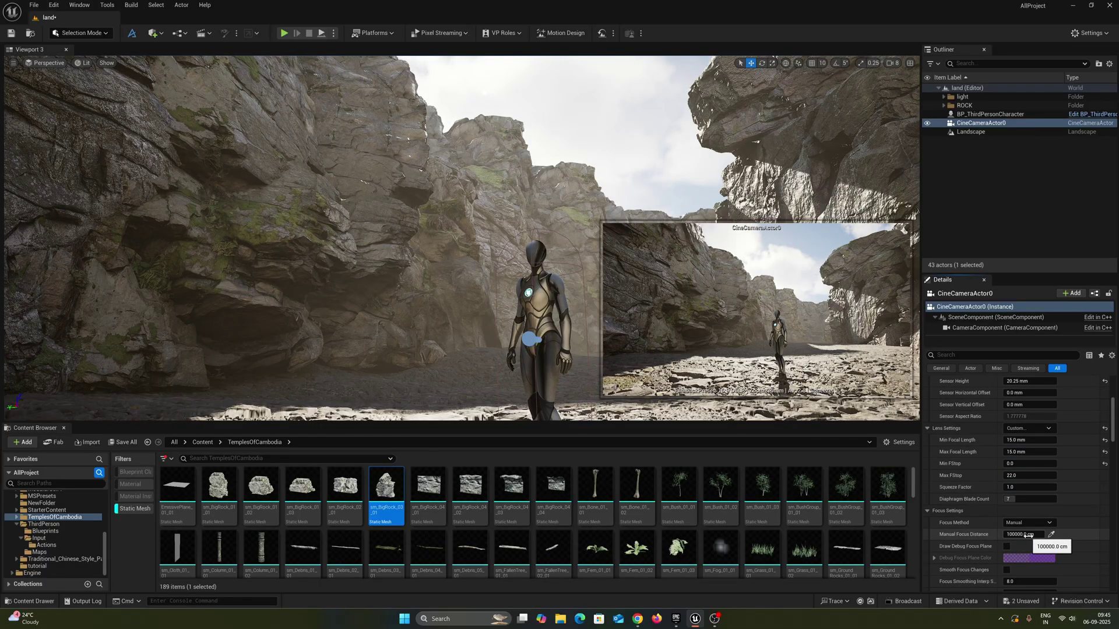
pyautogui.moveTo(1026, 534); pyautogui.dragTo(990, 534)
pyautogui.click(1007, 546)
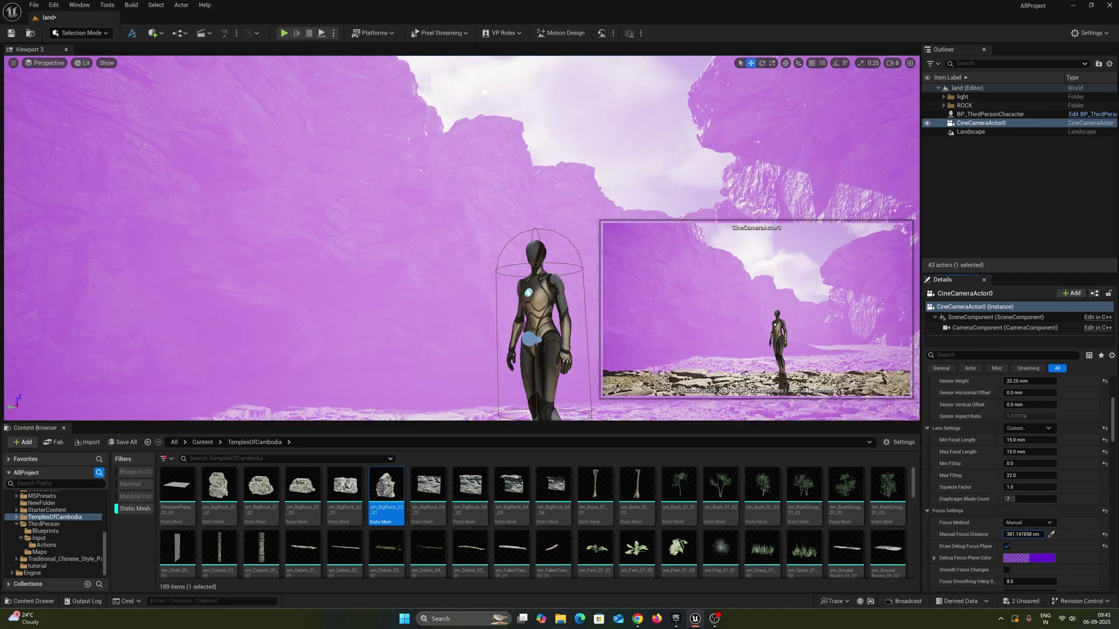
pyautogui.click(1006, 547)
pyautogui.scroll(-3, 462, 238)
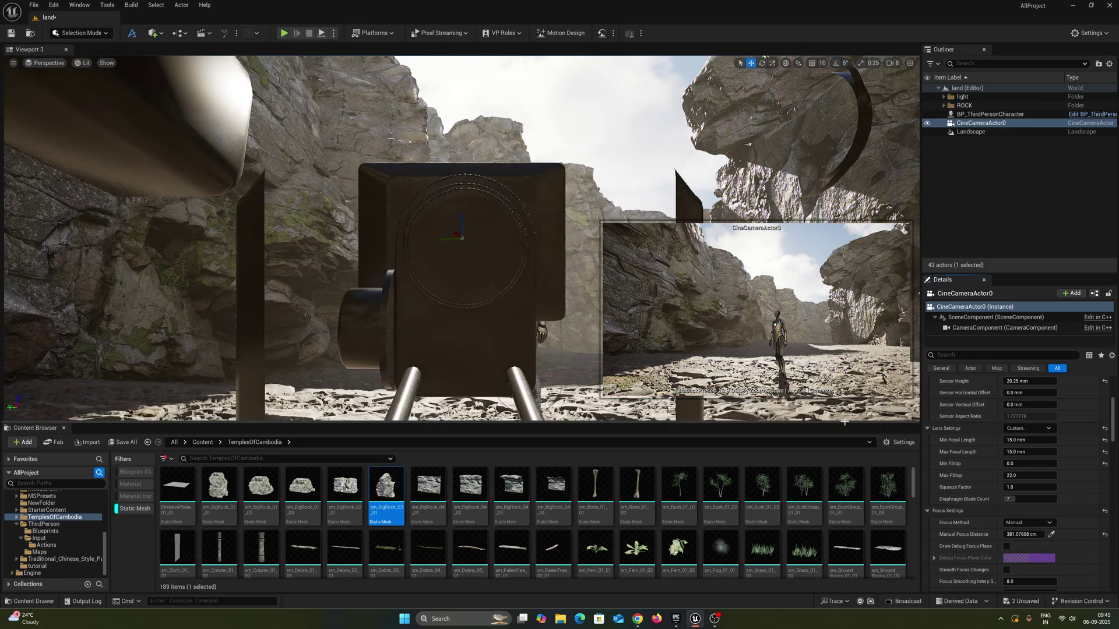
# Add the sm_Bush_01_02 mesh on top of the canyon rocks and scale it to about 10.87.
pyautogui.press('Escape')
pyautogui.moveTo(462, 238)
pyautogui.mouseDown(button='right')
pyautogui.moveTo(582, 238)
pyautogui.moveTo(462, 243)
pyautogui.mouseUp(button='right')
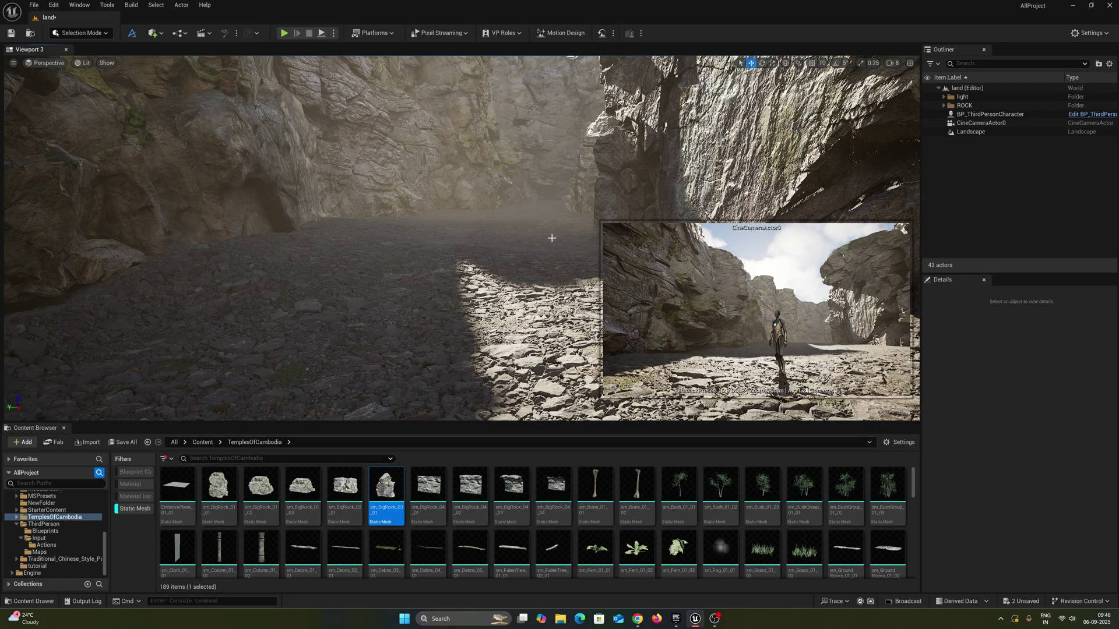
pyautogui.moveTo(552, 238); pyautogui.dragTo(551, 237, button='right')
pyautogui.moveTo(393, 323); pyautogui.dragTo(393, 323, button='right')
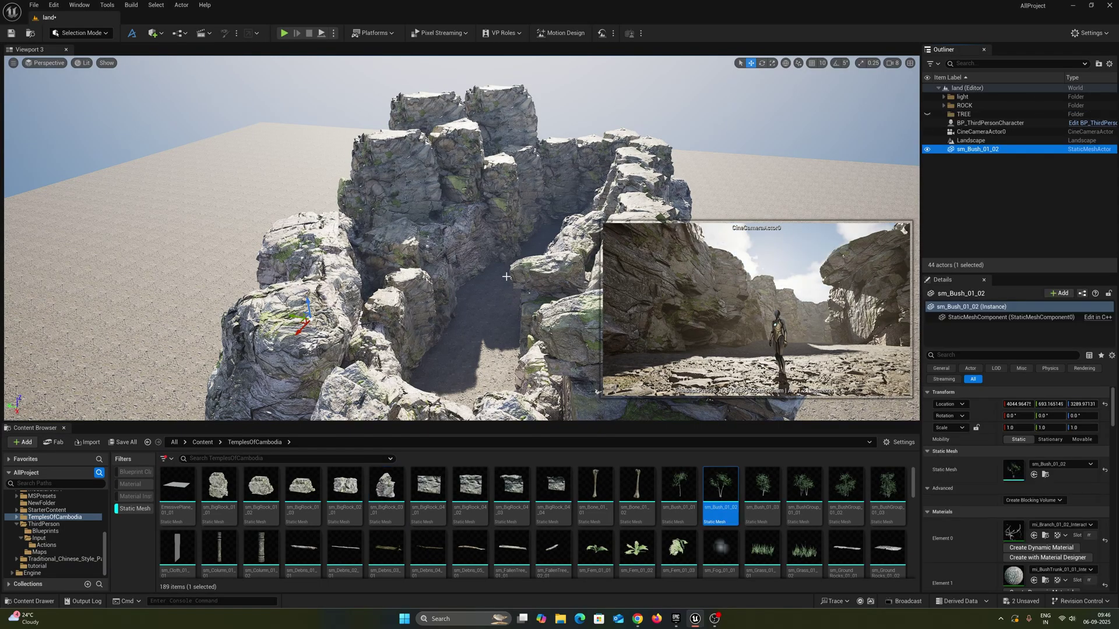
pyautogui.doubleClick(977, 149)
pyautogui.moveTo(461, 238); pyautogui.dragTo(462, 238, button='right')
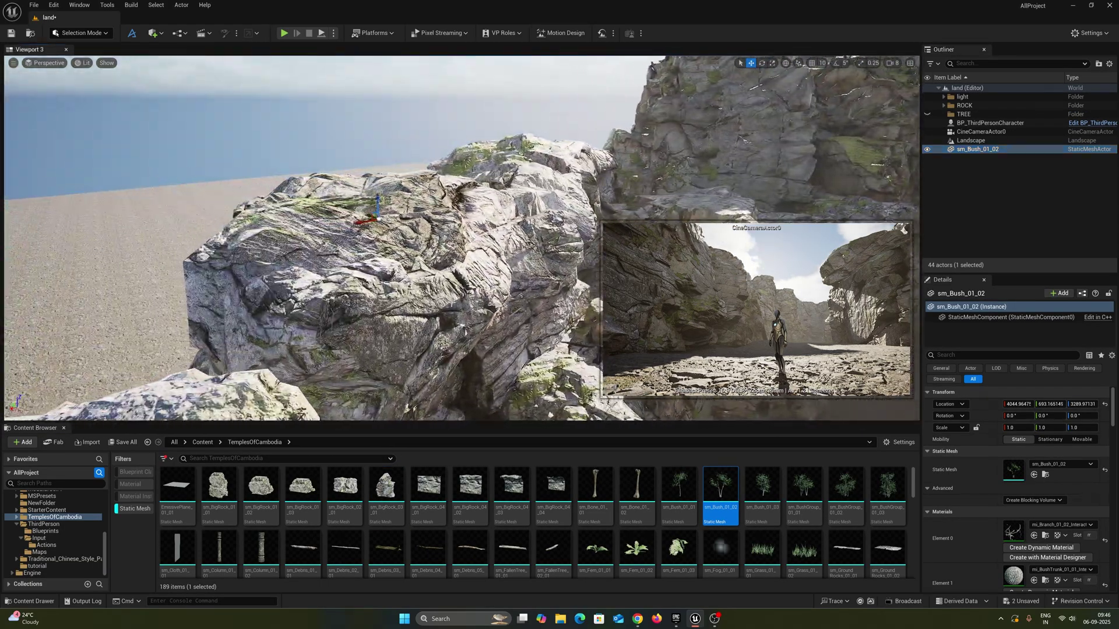
pyautogui.press('r')
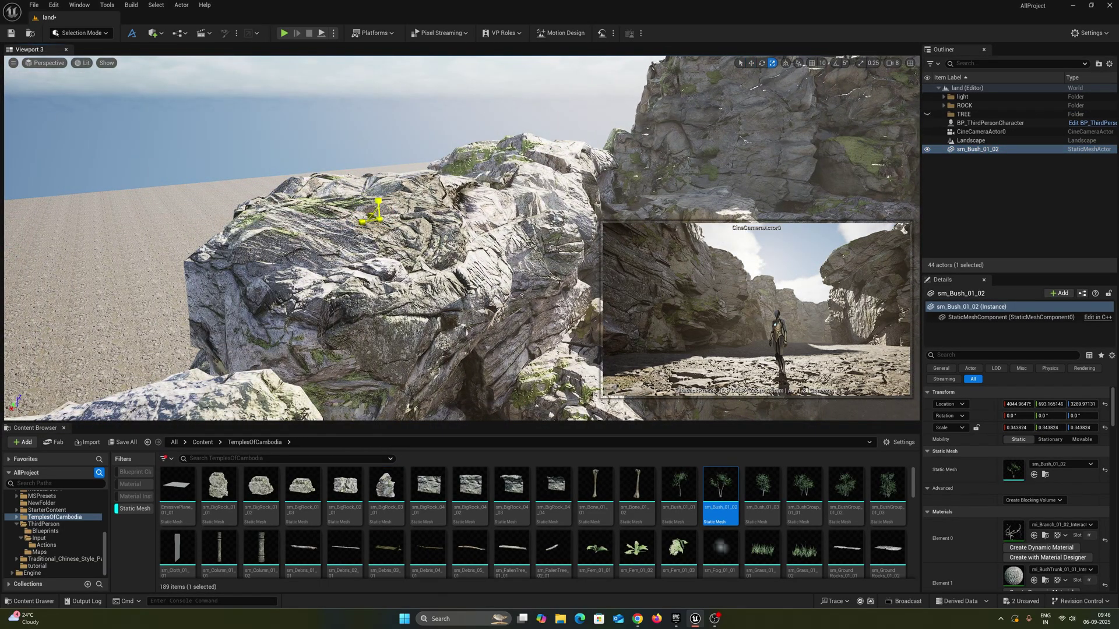
pyautogui.moveTo(371, 216); pyautogui.dragTo(387, 210)
# Move the enlarged bush farther along the canyon wall, to about X -1461 and Z 2512, so it sits in the camera shot.
pyautogui.moveTo(387, 211); pyautogui.dragTo(402, 181, button='right')
pyautogui.press('w')
pyautogui.moveTo(388, 248); pyautogui.dragTo(635, 219)
pyautogui.moveTo(635, 219); pyautogui.dragTo(687, 239, button='right')
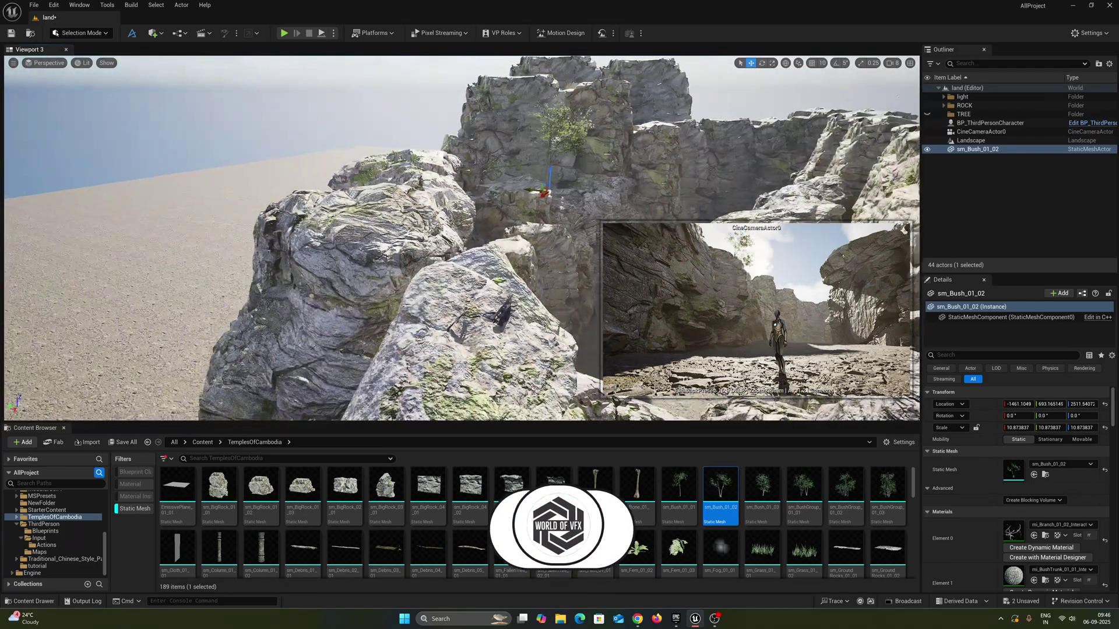
pyautogui.moveTo(514, 215); pyautogui.dragTo(569, 216, button='right')
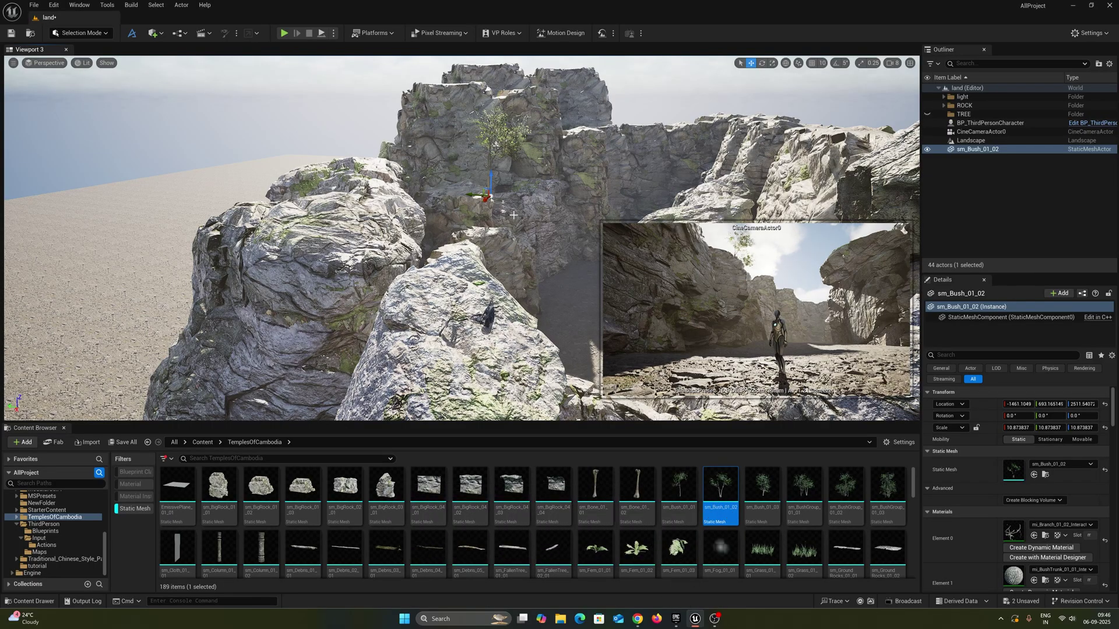
# Dress the tops of the canyon walls with enlarged, rotated copies of the sm_Bush_01 and sm_BushGroup_01 meshes.
pyautogui.moveTo(761, 493); pyautogui.dragTo(367, 262)
pyautogui.rightClick(980, 115)
pyautogui.press('e')
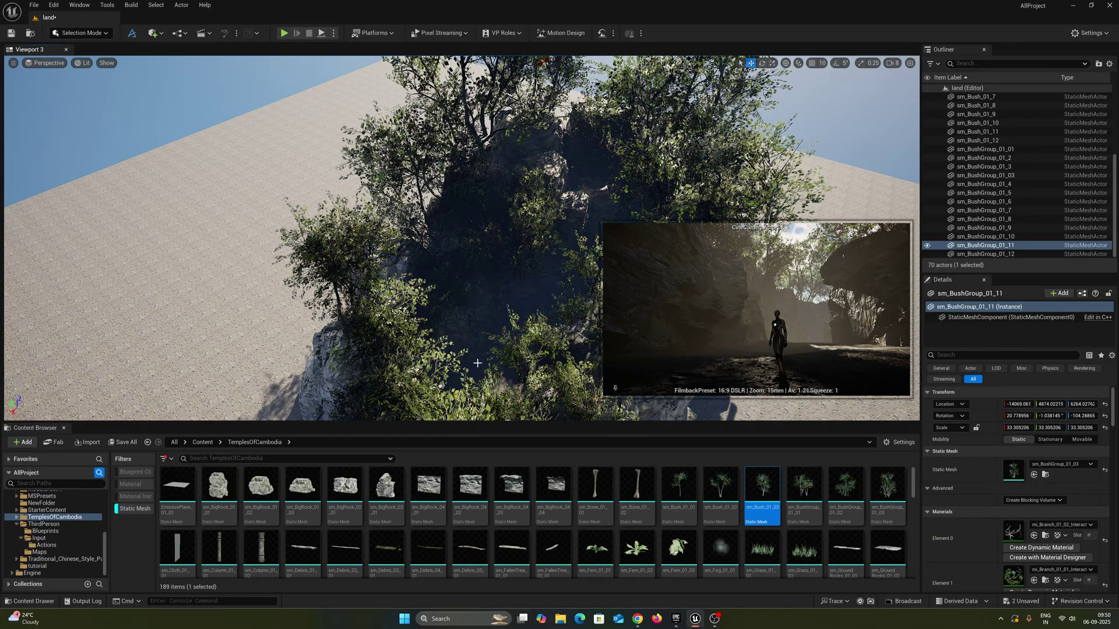
pyautogui.moveTo(478, 363); pyautogui.dragTo(489, 361, button='right')
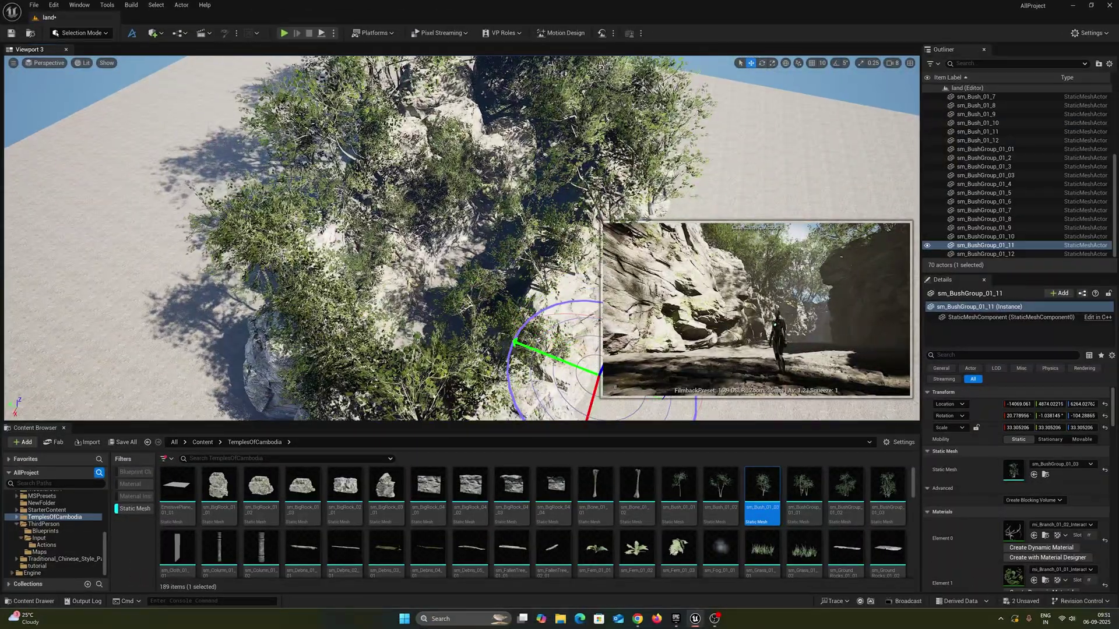
pyautogui.moveTo(460, 239); pyautogui.dragTo(501, 239, button='right')
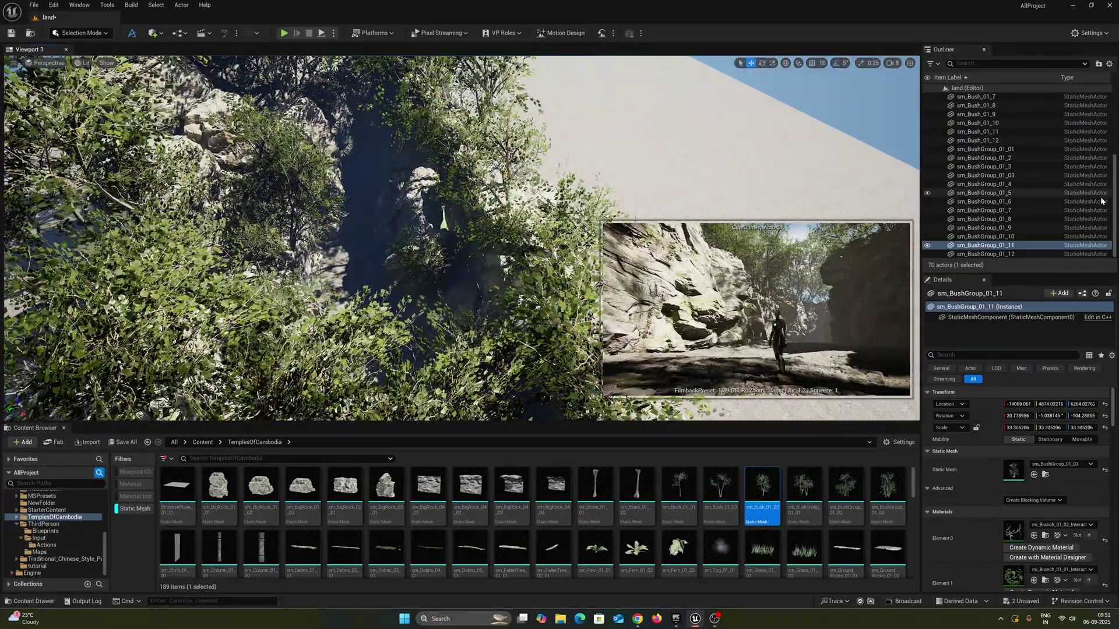
# Enable Light Shaft Occlusion on the DirectionalLight in the light folder.
pyautogui.scroll(5, 961, 151)
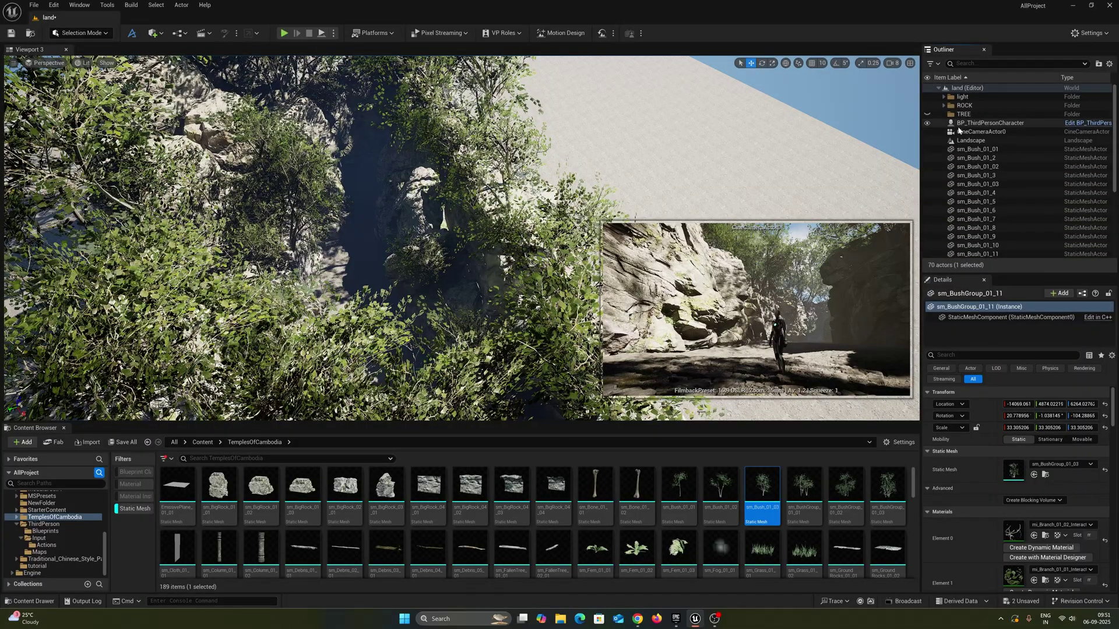
pyautogui.click(943, 96)
pyautogui.click(982, 105)
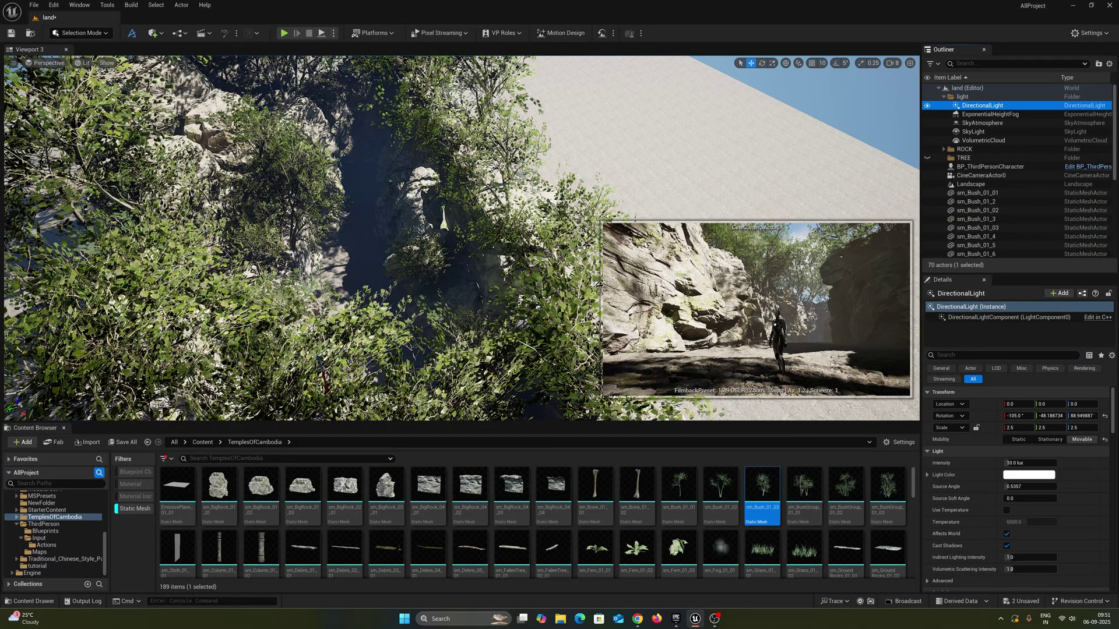
pyautogui.click(1002, 354)
pyautogui.write('OCC')
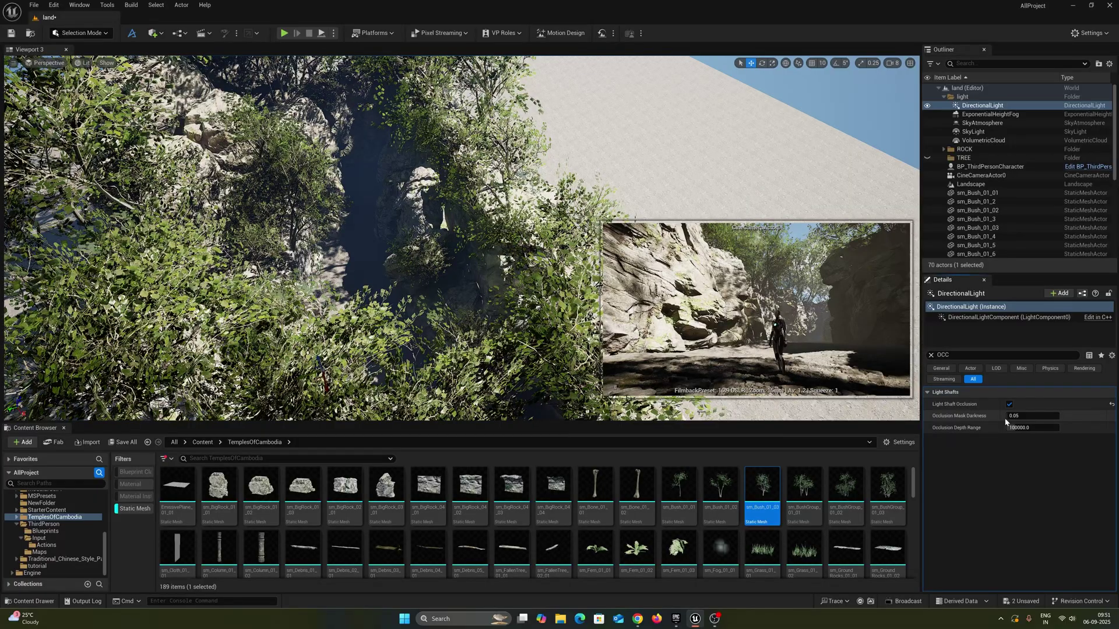
# Turn on volumetric fog for the ExponentialHeightFog, with scattering distribution about 0.37 and extinction scale 2.
pyautogui.click(985, 115)
pyautogui.click(931, 354)
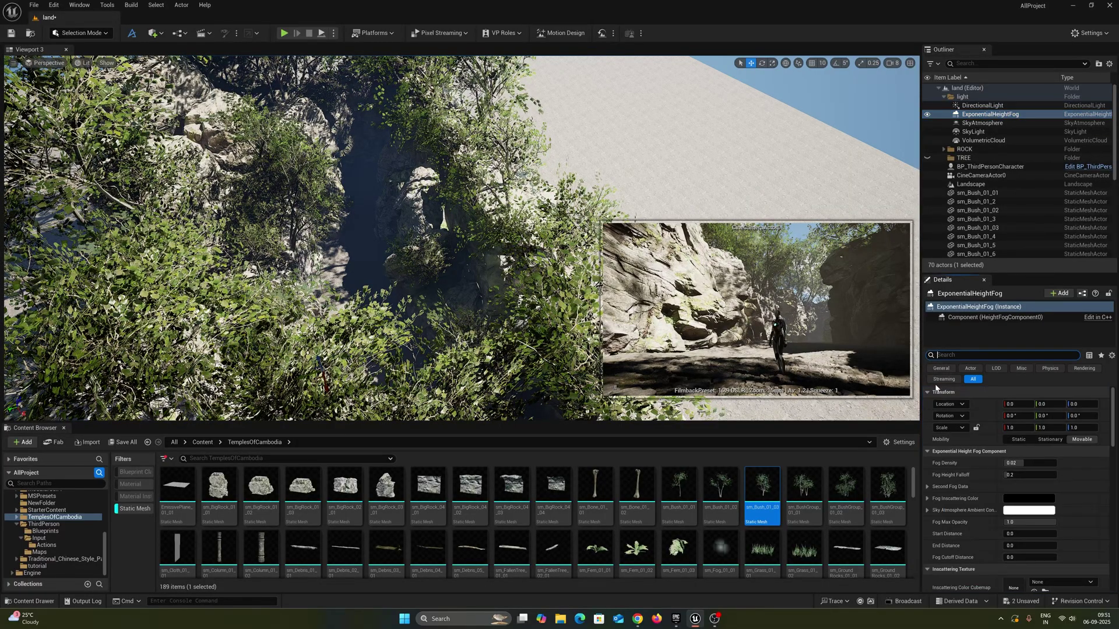
pyautogui.scroll(-5, 943, 497)
pyautogui.scroll(-1, 944, 501)
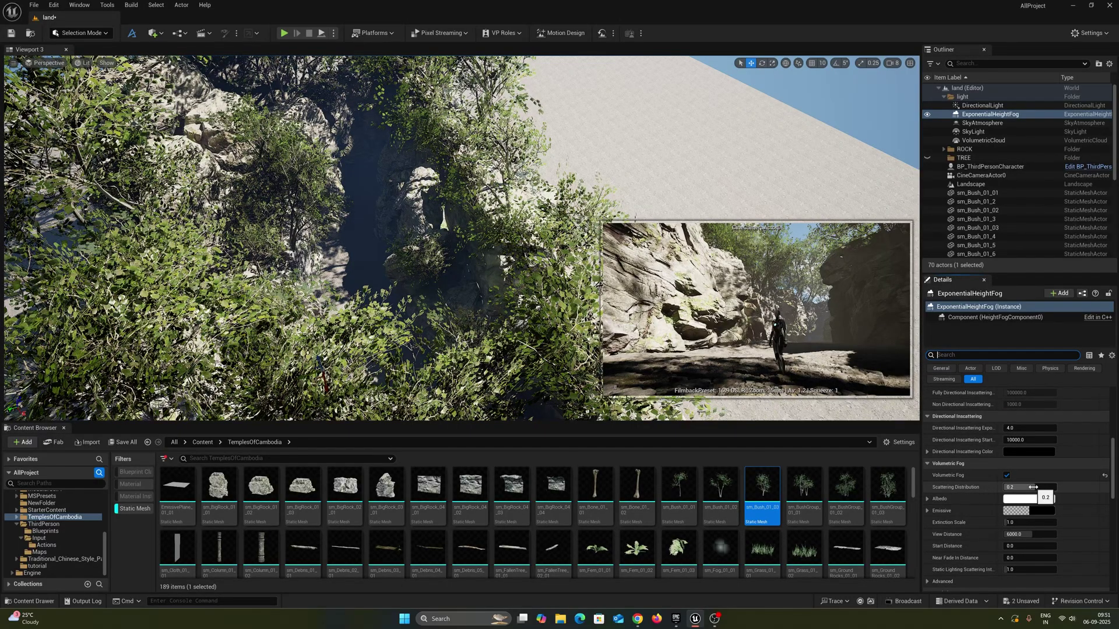
pyautogui.moveTo(1029, 487)
pyautogui.mouseDown()
pyautogui.moveTo(1006, 487)
pyautogui.moveTo(1040, 487)
pyautogui.mouseUp()
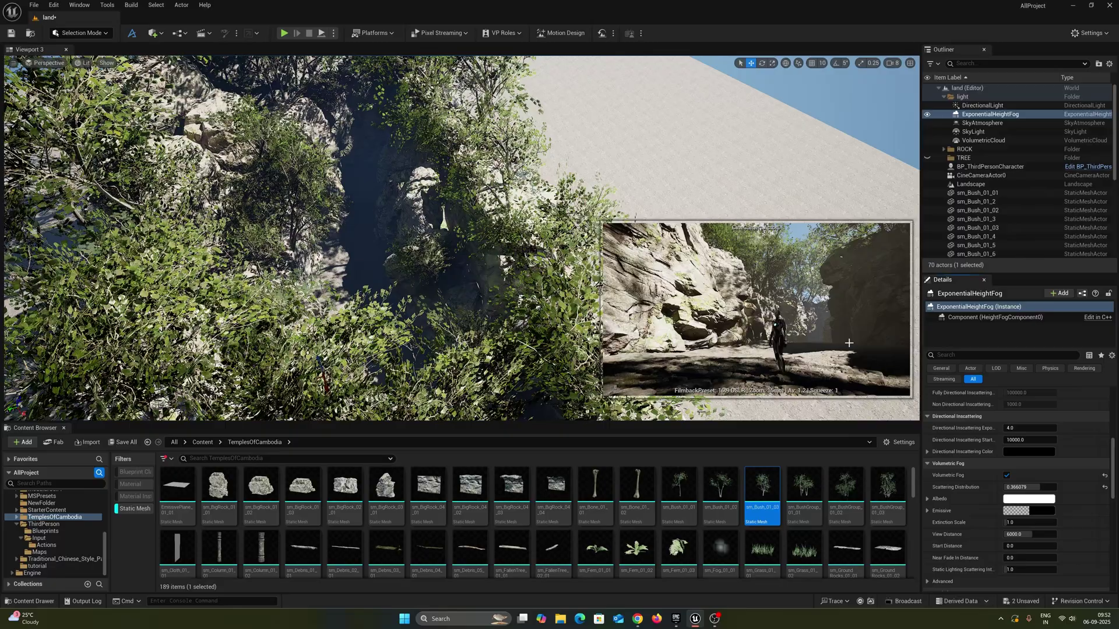
pyautogui.click(1008, 524)
pyautogui.write('2')
pyautogui.press('Return')
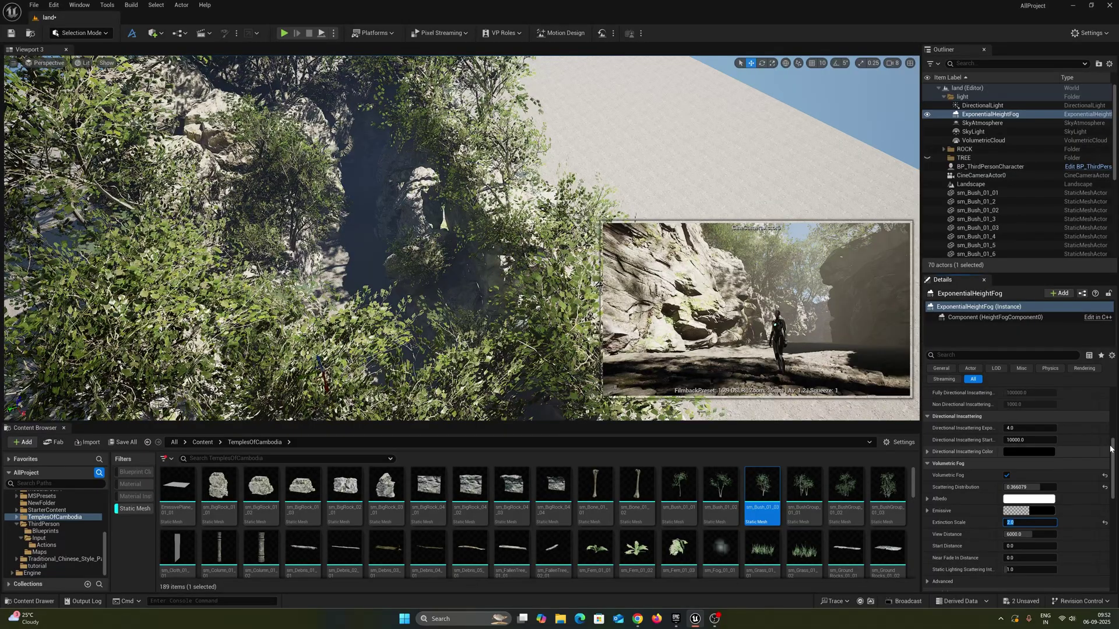
# Try a fog density of 0.1, restore it to 0.02, and raise the fog height falloff to slightly above 0.4.
pyautogui.scroll(8, 1014, 463)
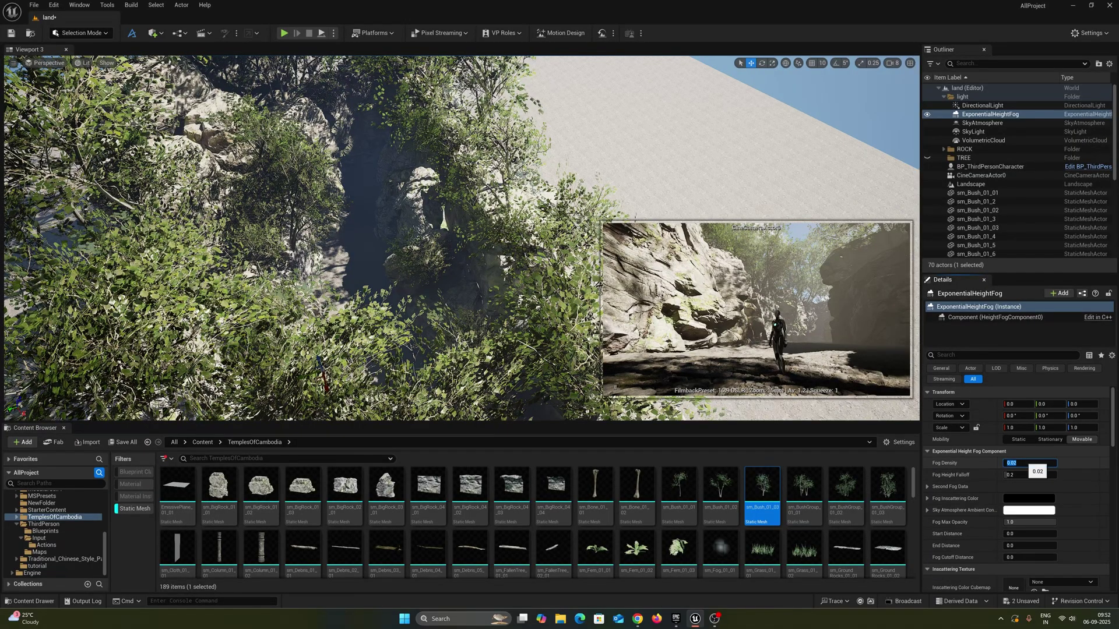
pyautogui.write('1')
pyautogui.press('Return')
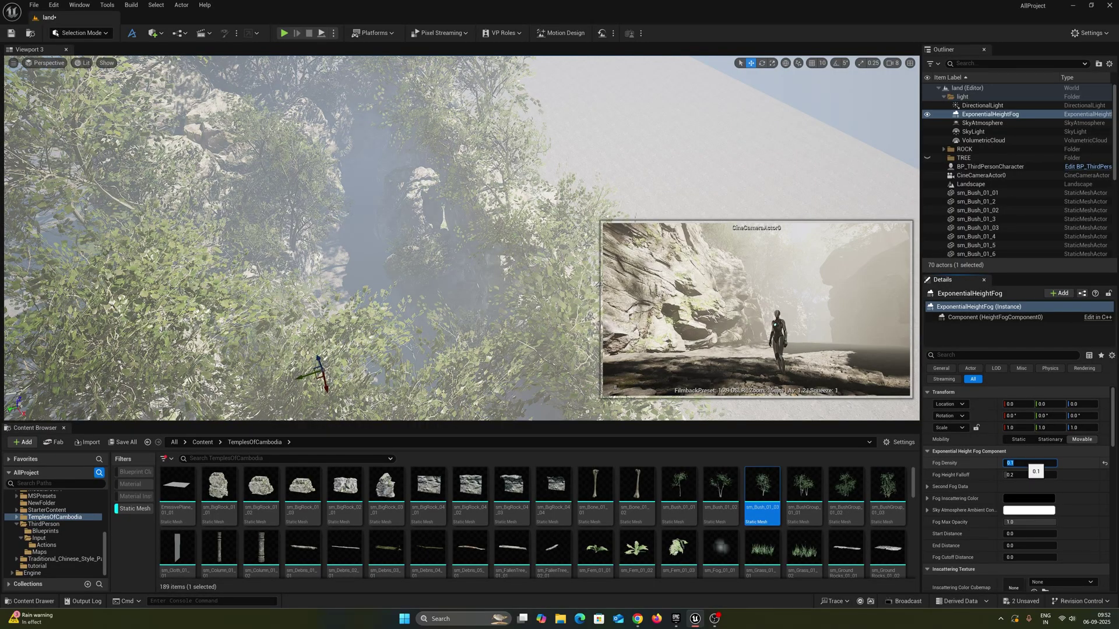
pyautogui.write('0.02')
pyautogui.press('Return')
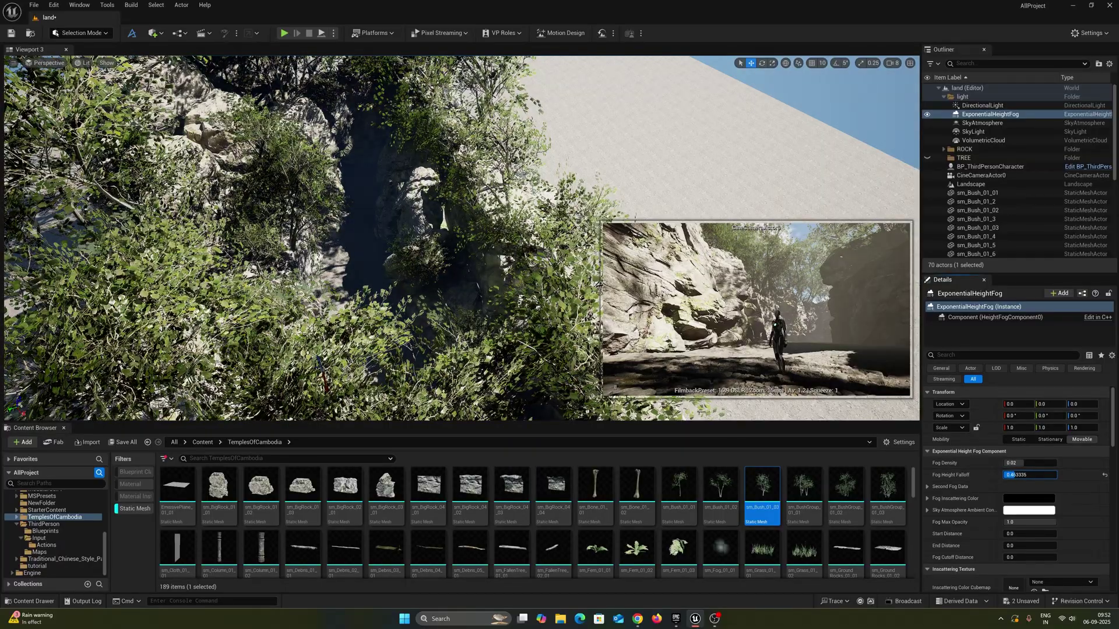
pyautogui.moveTo(1015, 474); pyautogui.dragTo(1013, 474)
# Re-aim the directional light to about -62° pitch and -162° yaw so sunlight falls into the canyon around the character.
pyautogui.press('q')
pyautogui.moveTo(504, 344)
pyautogui.mouseDown(button='right')
pyautogui.moveTo(437, 343)
pyautogui.moveTo(509, 338)
pyautogui.mouseUp(button='right')
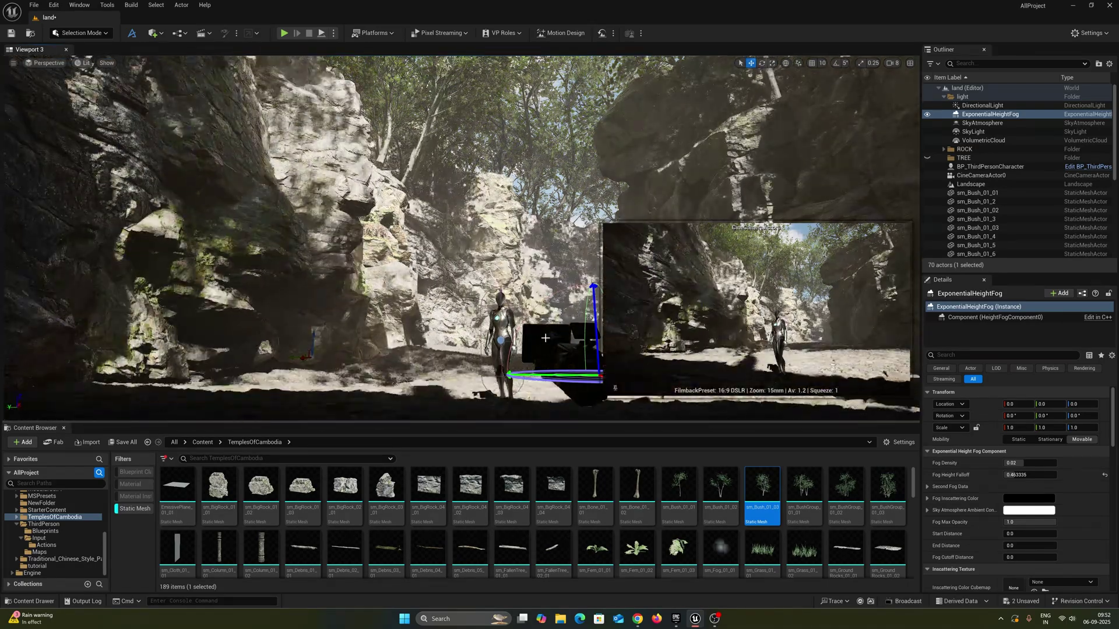
pyautogui.hotkey('ctrl', 'l')
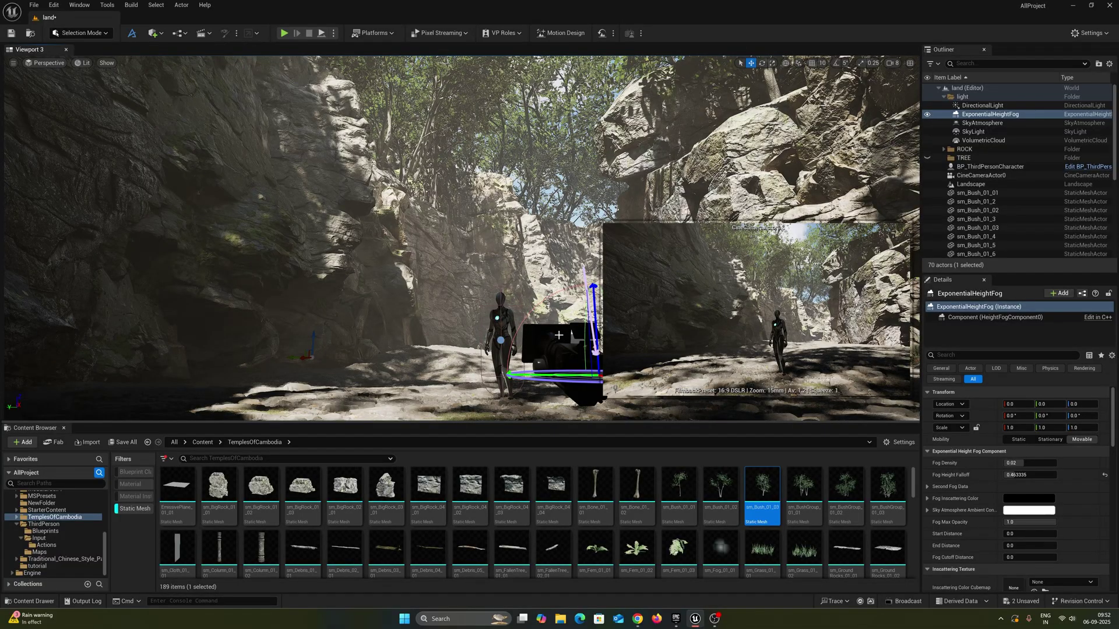
# Set the DirectionalLight's indirect lighting intensity to 3.
pyautogui.click(983, 106)
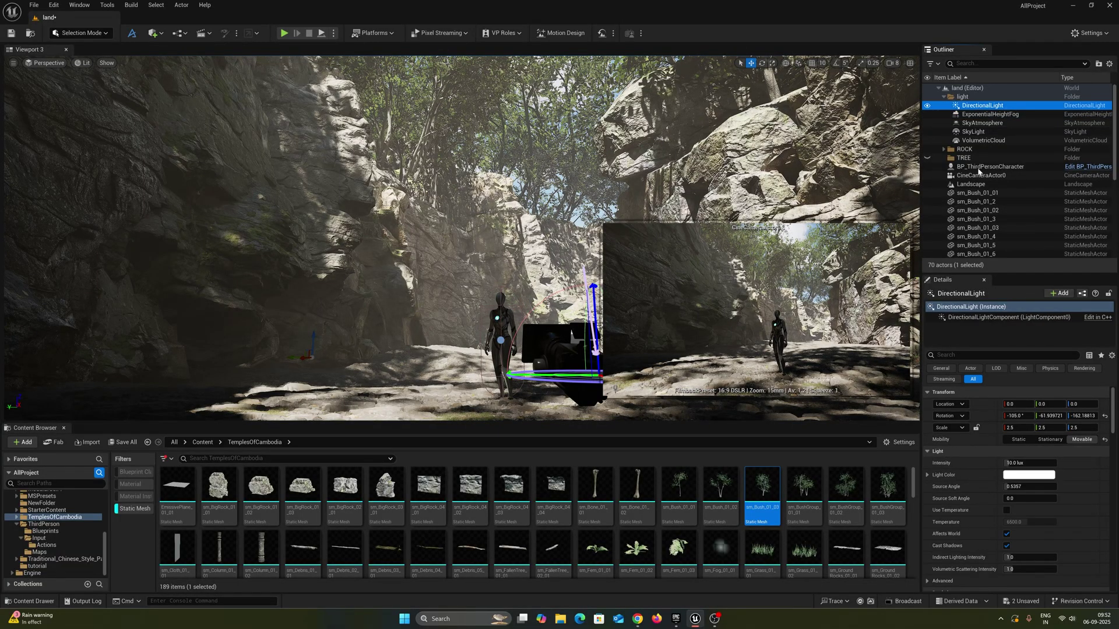
pyautogui.scroll(-1, 992, 544)
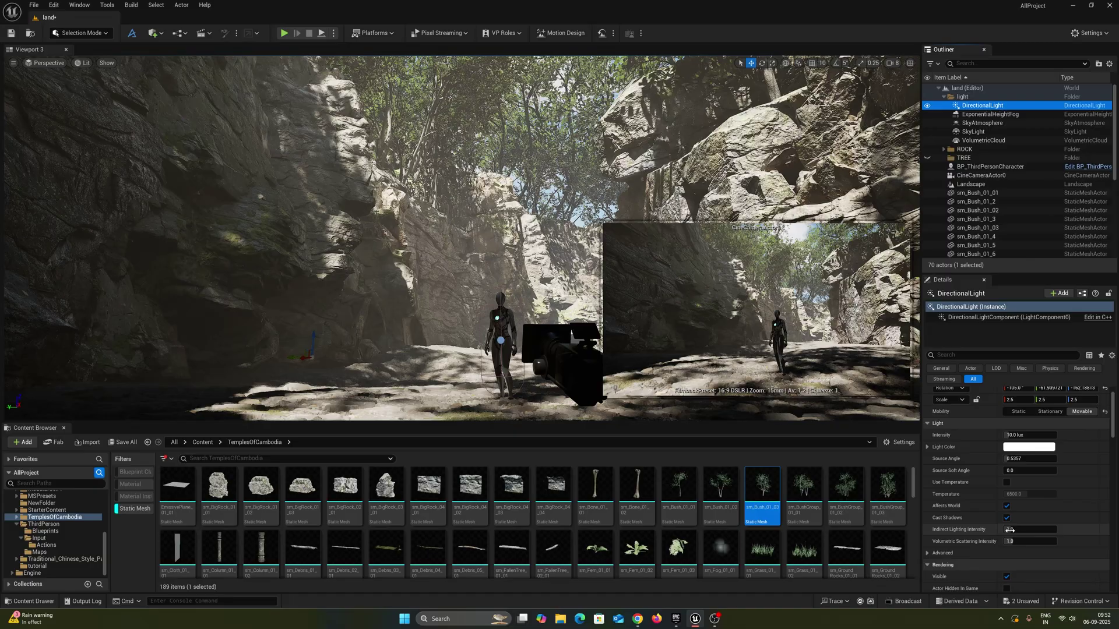
pyautogui.click(1011, 529)
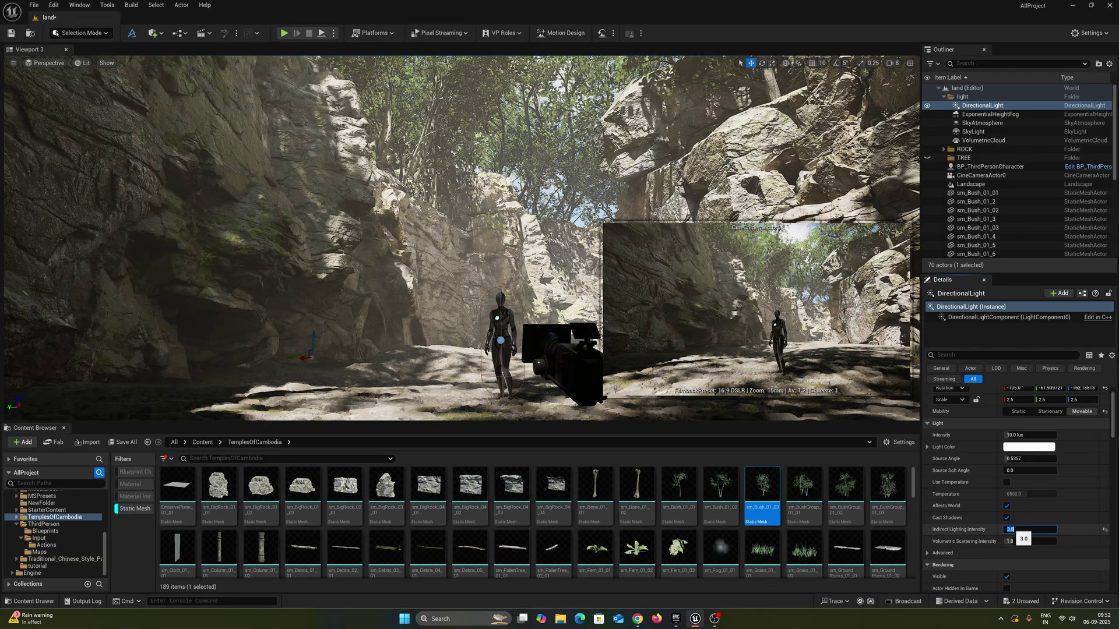
pyautogui.click(1106, 537)
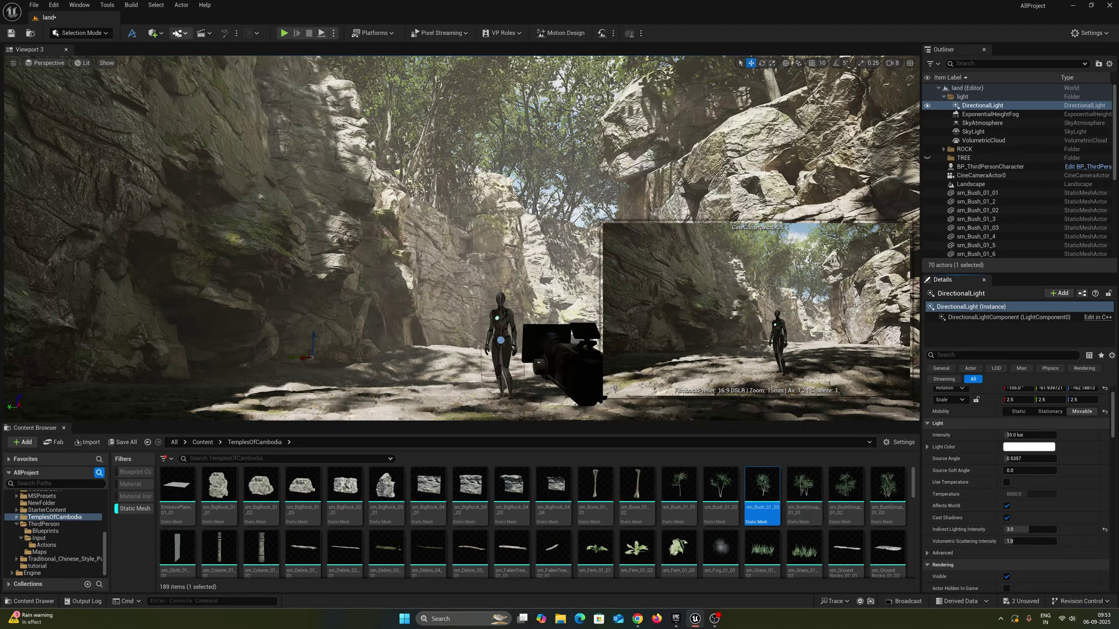
# Add an HDRI Backdrop light actor to the level.
pyautogui.click(162, 34)
pyautogui.moveTo(191, 117)
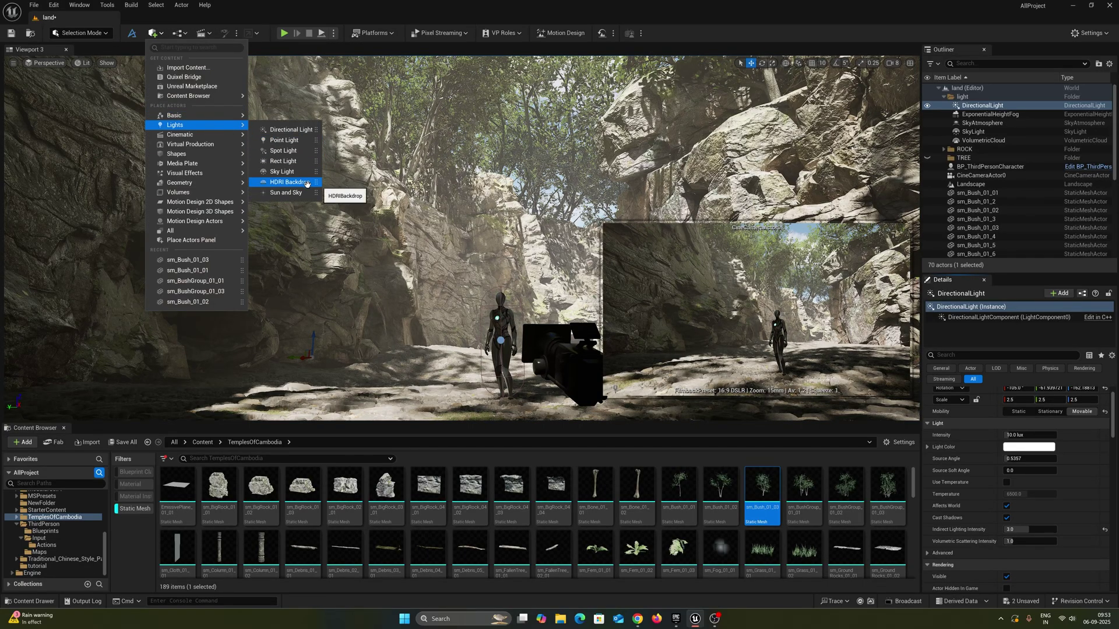
pyautogui.click(307, 183)
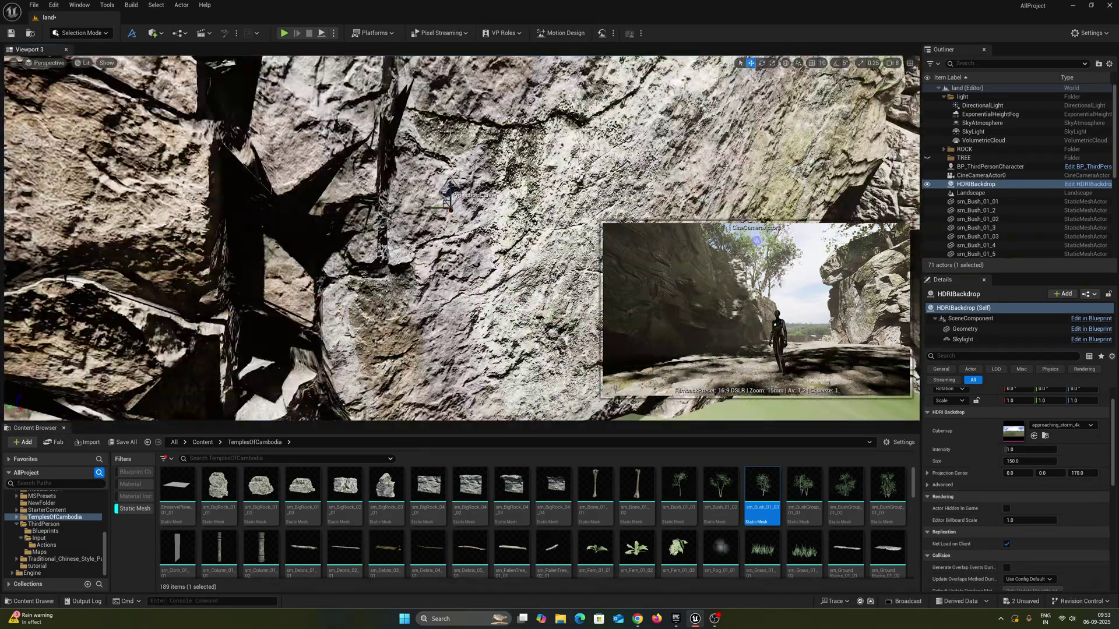
pyautogui.press('f')
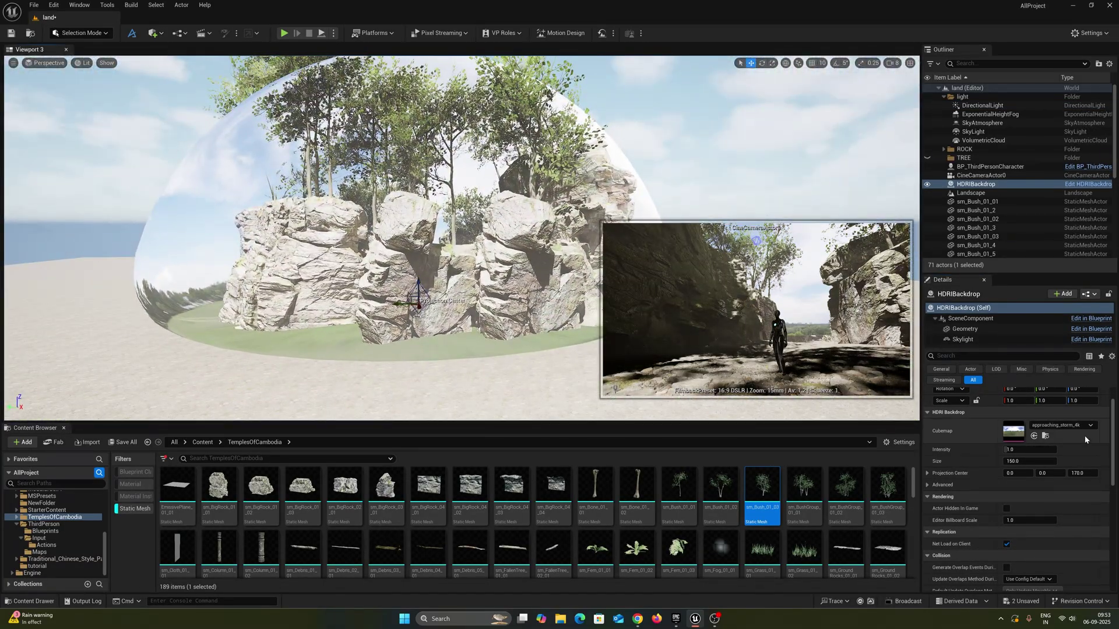
# Set the HDRI Backdrop's size to 5000 and lower it vertically beneath the rocks.
pyautogui.click(1020, 458)
pyautogui.write('5000')
pyautogui.press('Return')
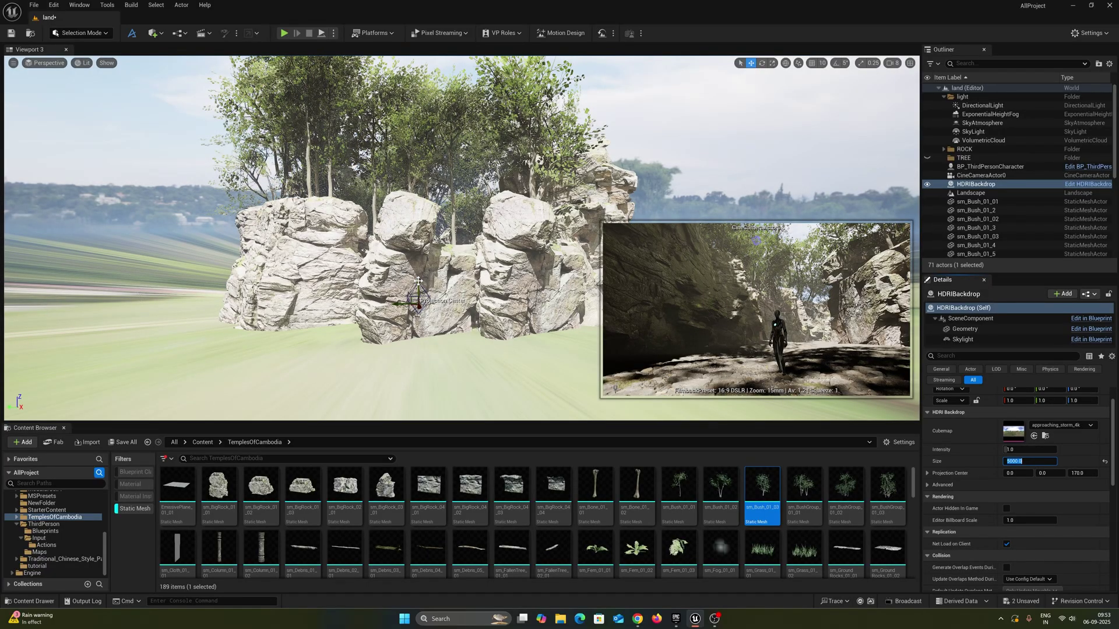
pyautogui.moveTo(418, 281); pyautogui.dragTo(418, 358)
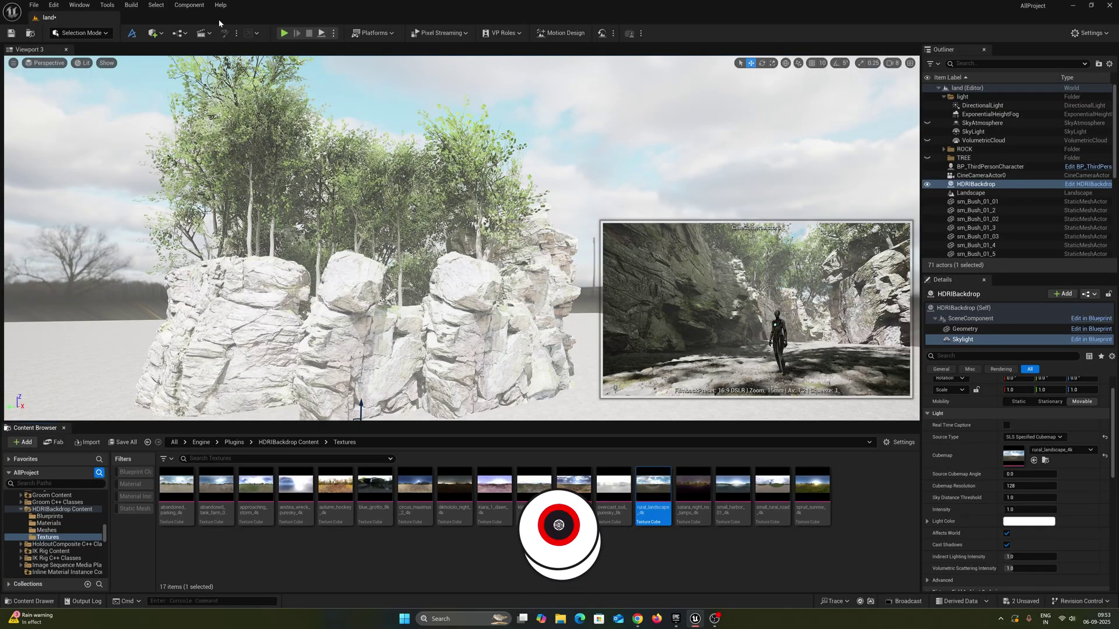
# Add a Post Process Volume to the level and enable its Infinite Extent (Unbound) option.
pyautogui.click(155, 33)
pyautogui.moveTo(227, 144)
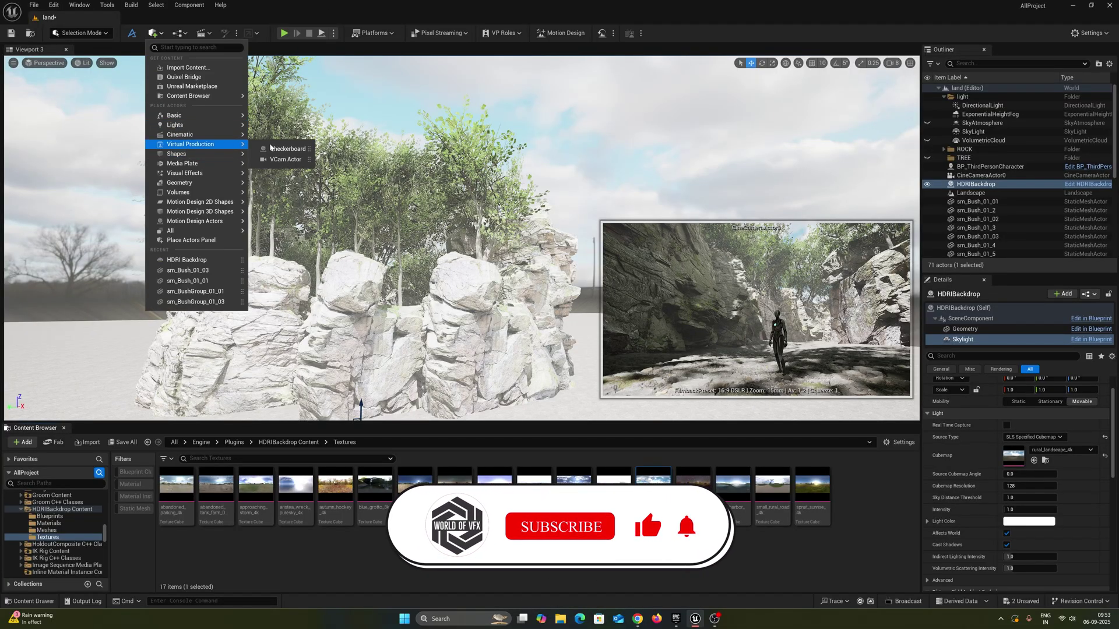
pyautogui.click(291, 179)
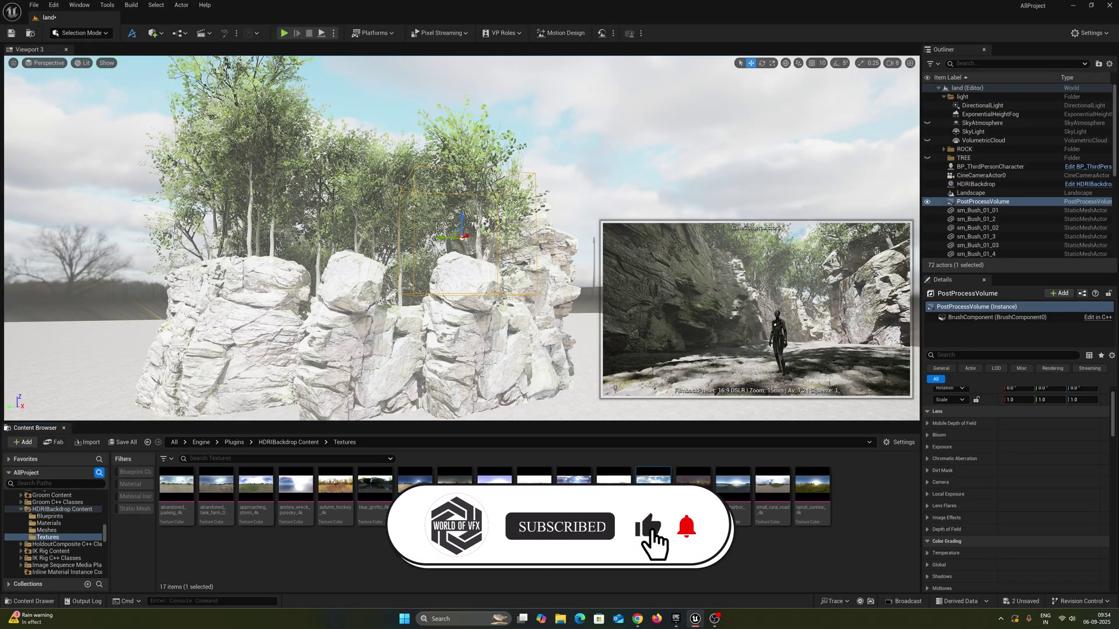
pyautogui.click(1002, 355)
pyautogui.write('INF')
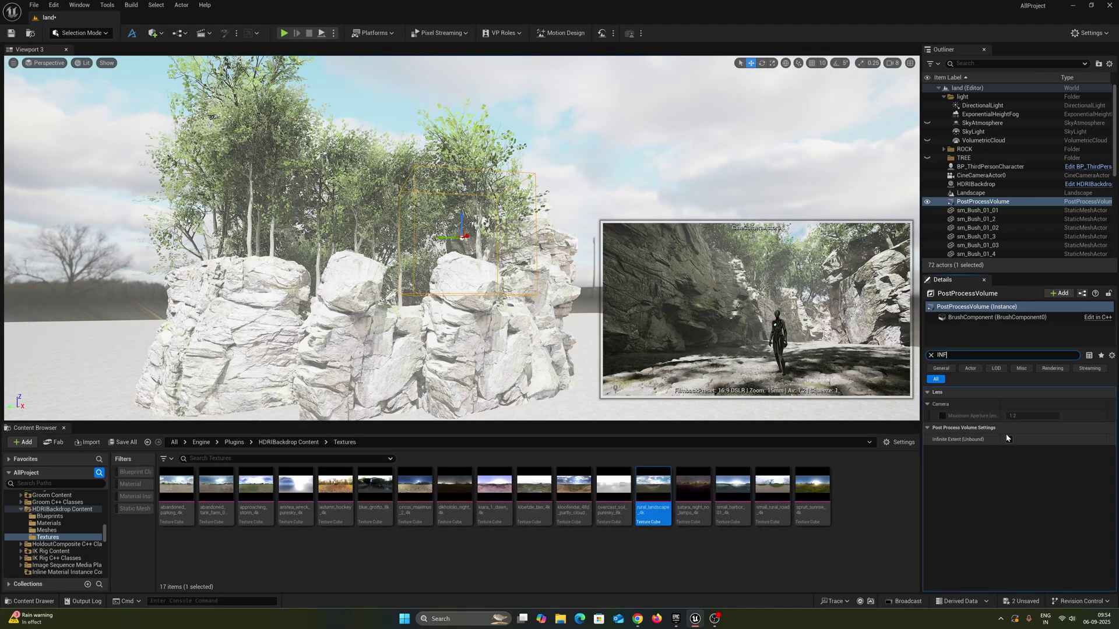
pyautogui.click(1006, 438)
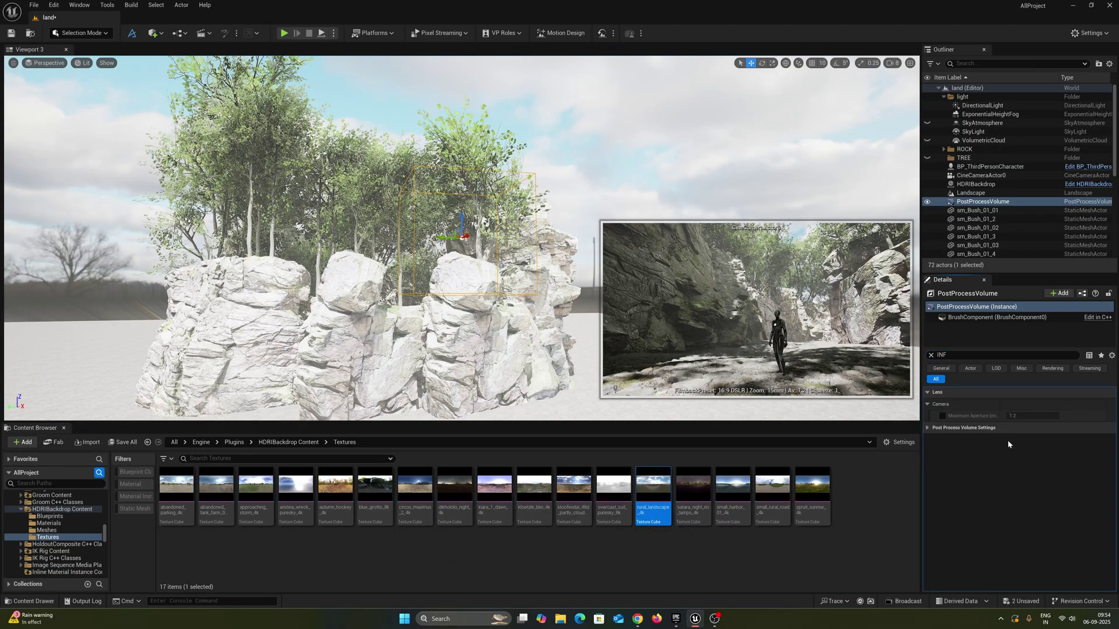
pyautogui.click(927, 429)
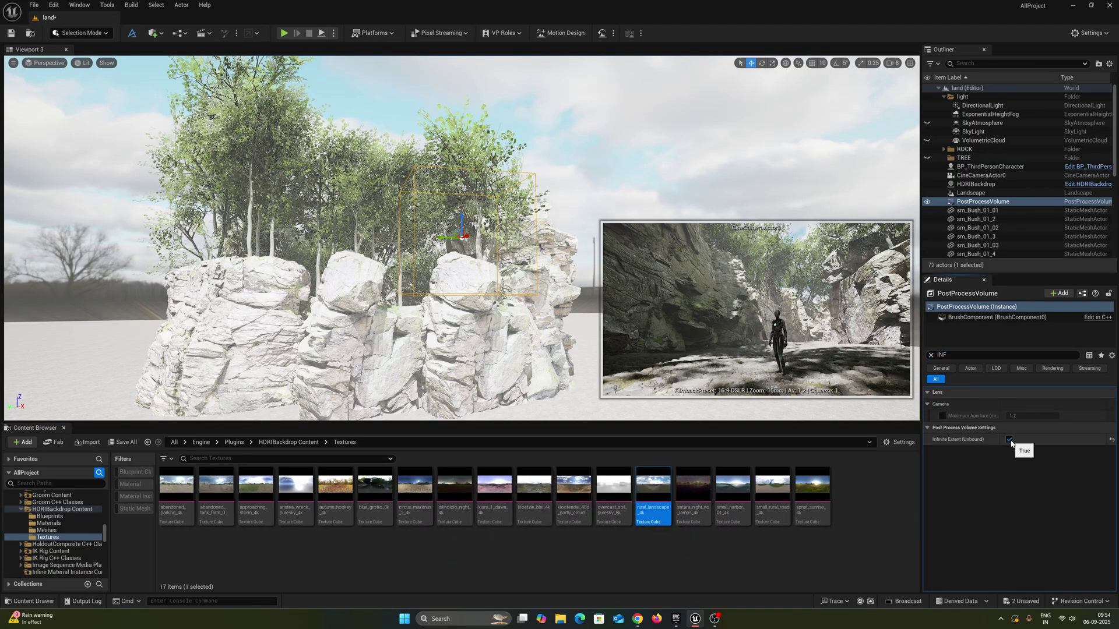
pyautogui.click(931, 355)
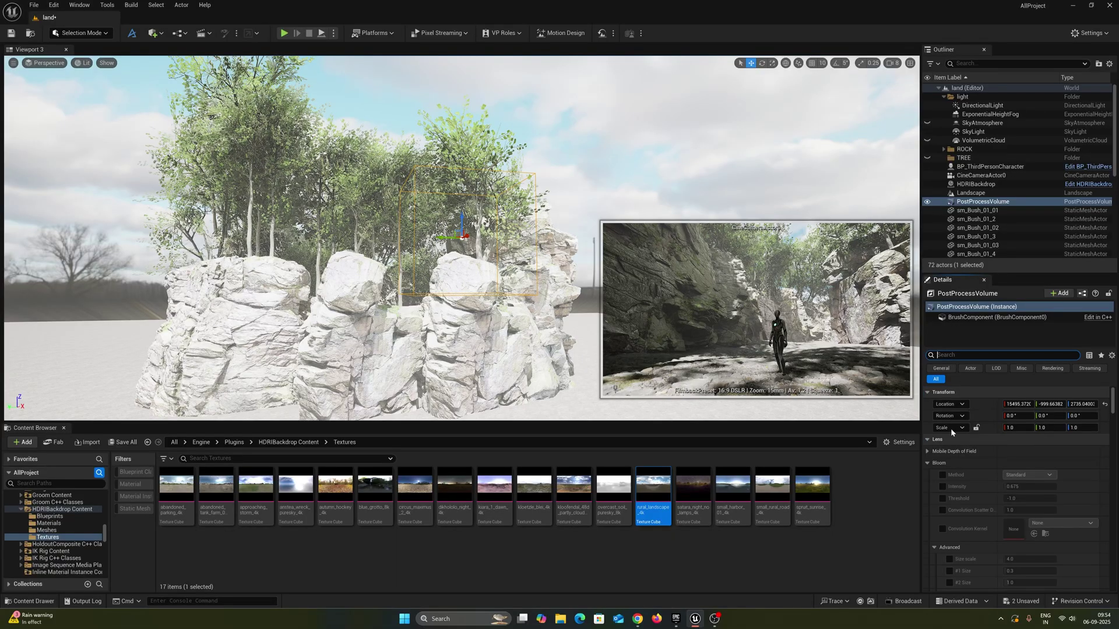
# Enable the Post Process Volume's exposure overrides and set both Min EV100 and Max EV100 to 1.
pyautogui.scroll(-15, 945, 484)
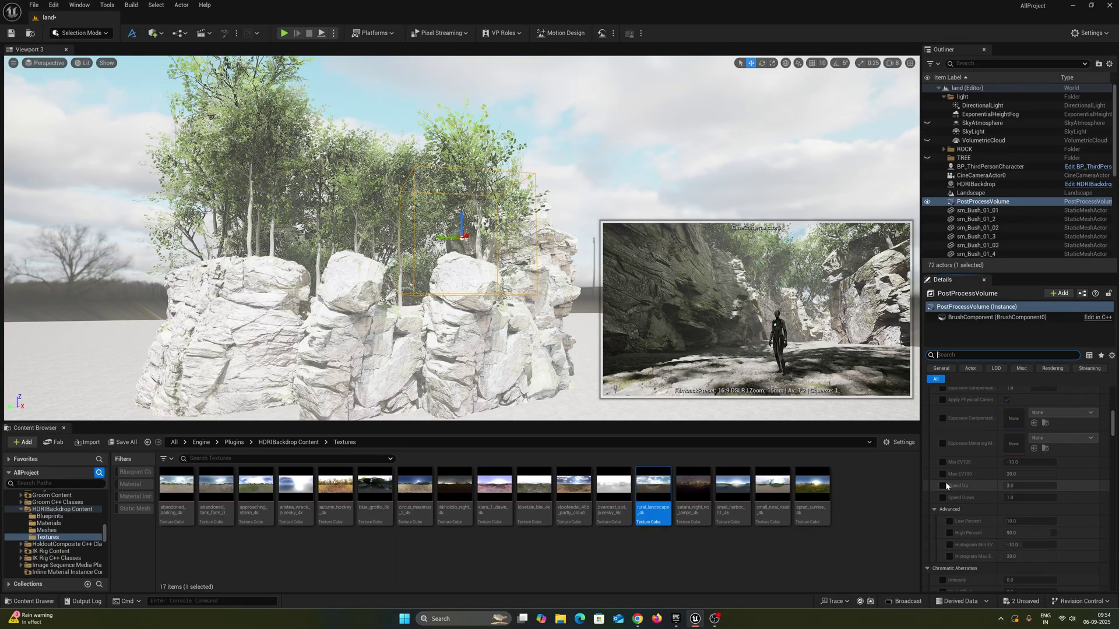
pyautogui.scroll(1, 945, 483)
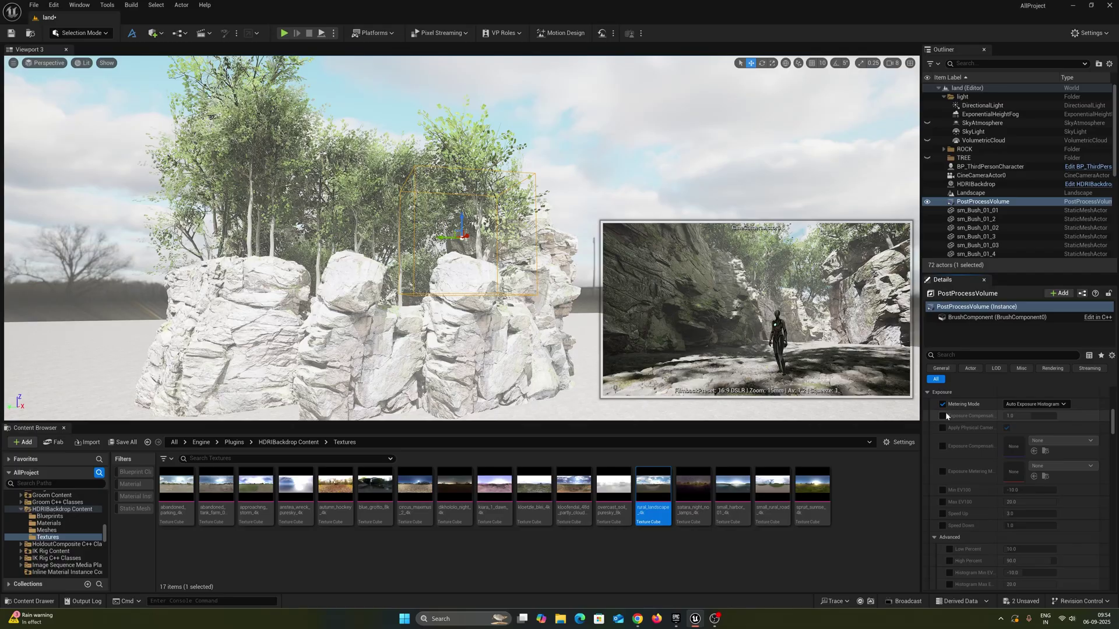
pyautogui.click(942, 490)
pyautogui.click(943, 502)
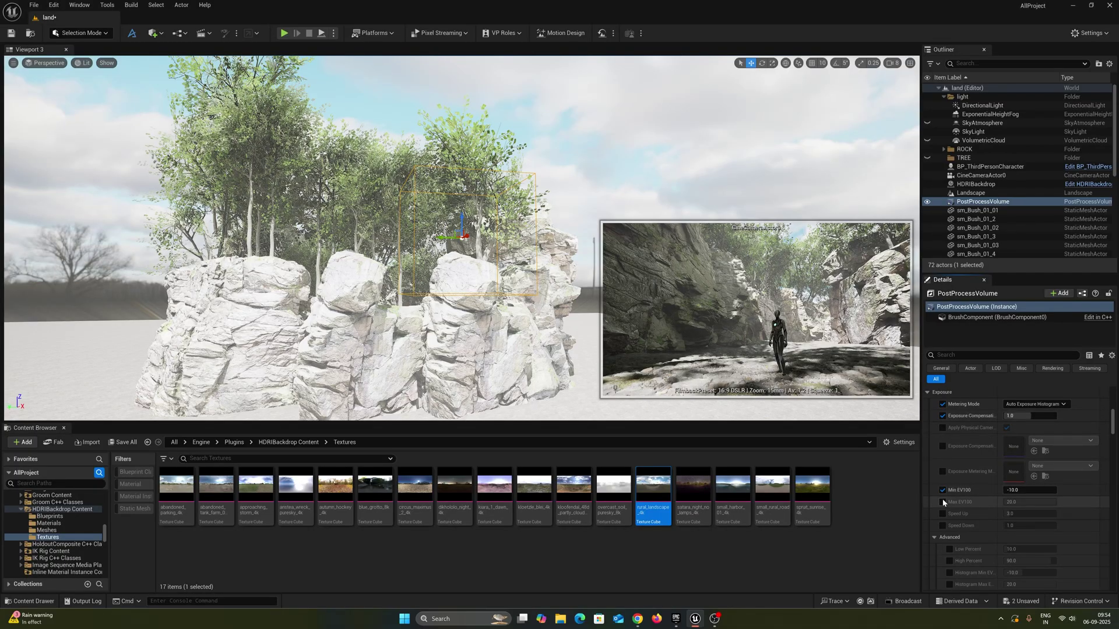
pyautogui.click(1025, 490)
pyautogui.write('1')
pyautogui.press('Tab')
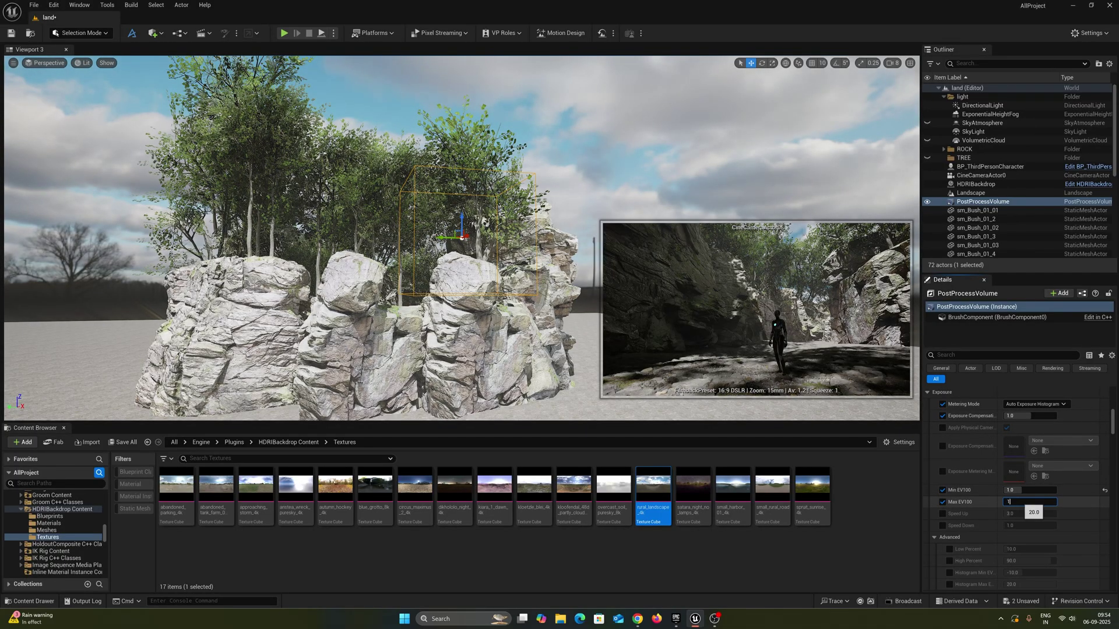
pyautogui.write('1')
pyautogui.press('Return')
# Set the Post Process Volume's exposure compensation to 2.
pyautogui.click(1028, 416)
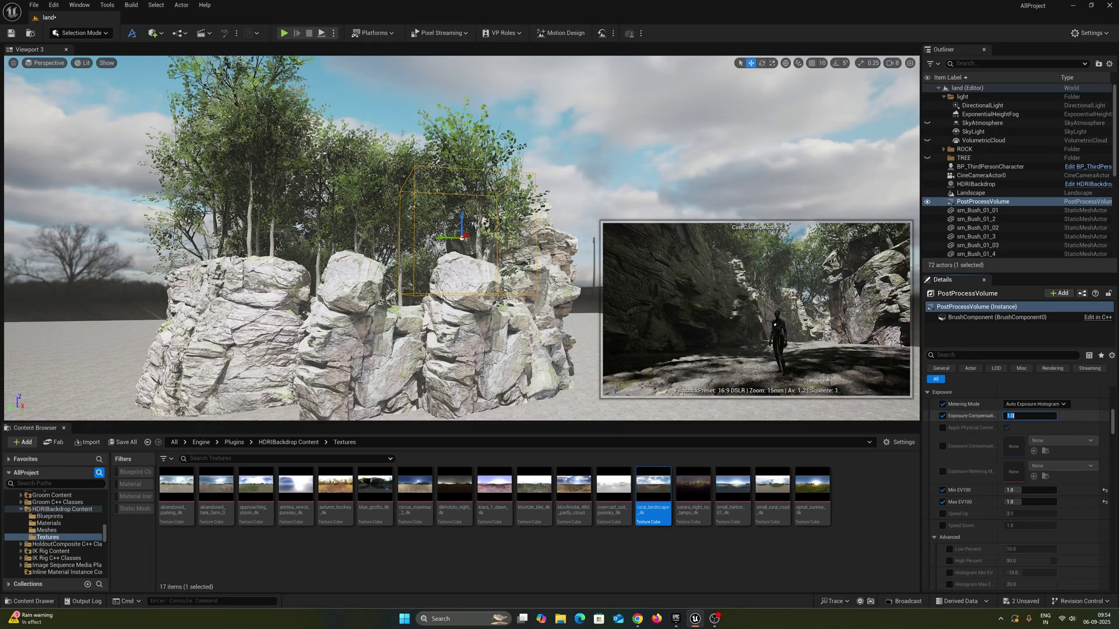
pyautogui.write('2')
pyautogui.press('Return')
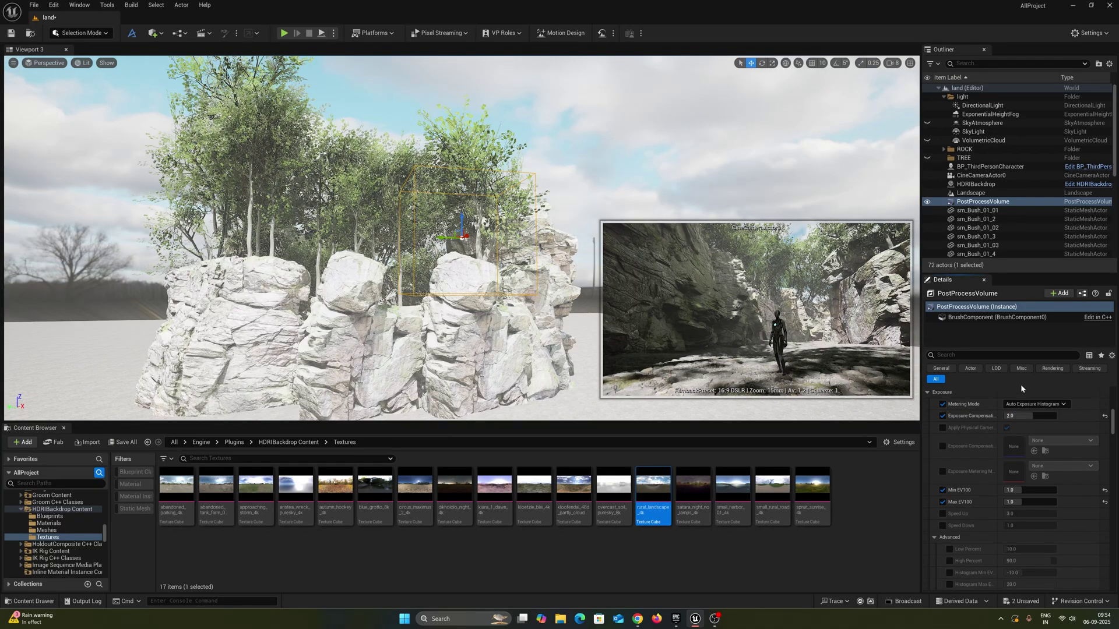
# Enable the Bloom Method and Intensity overrides on the Post Process Volume.
pyautogui.scroll(-10, 992, 411)
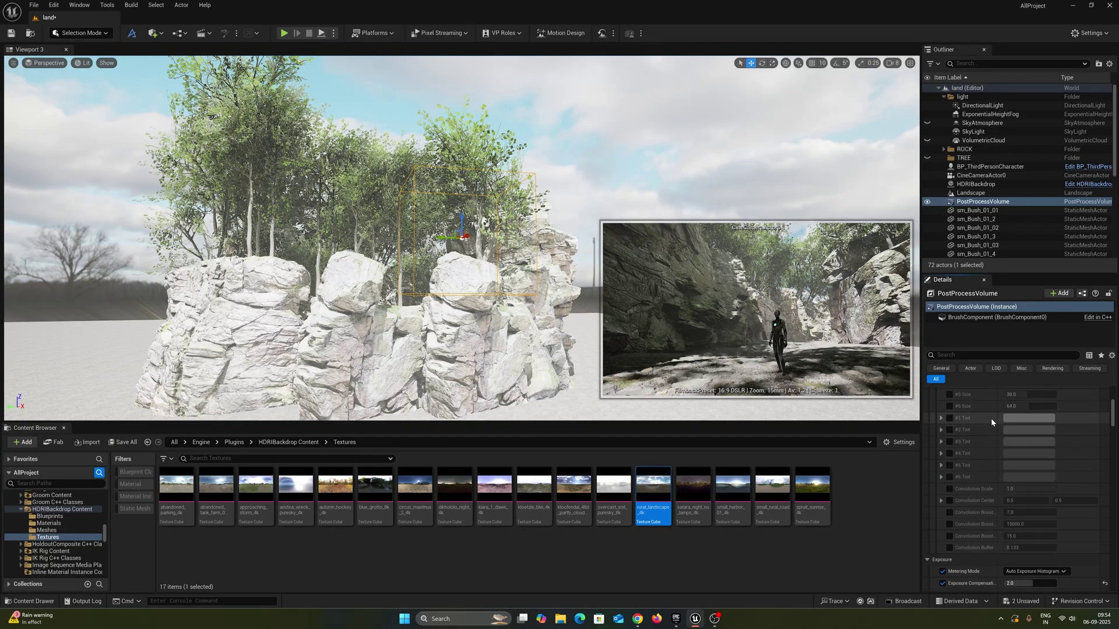
pyautogui.scroll(5, 990, 418)
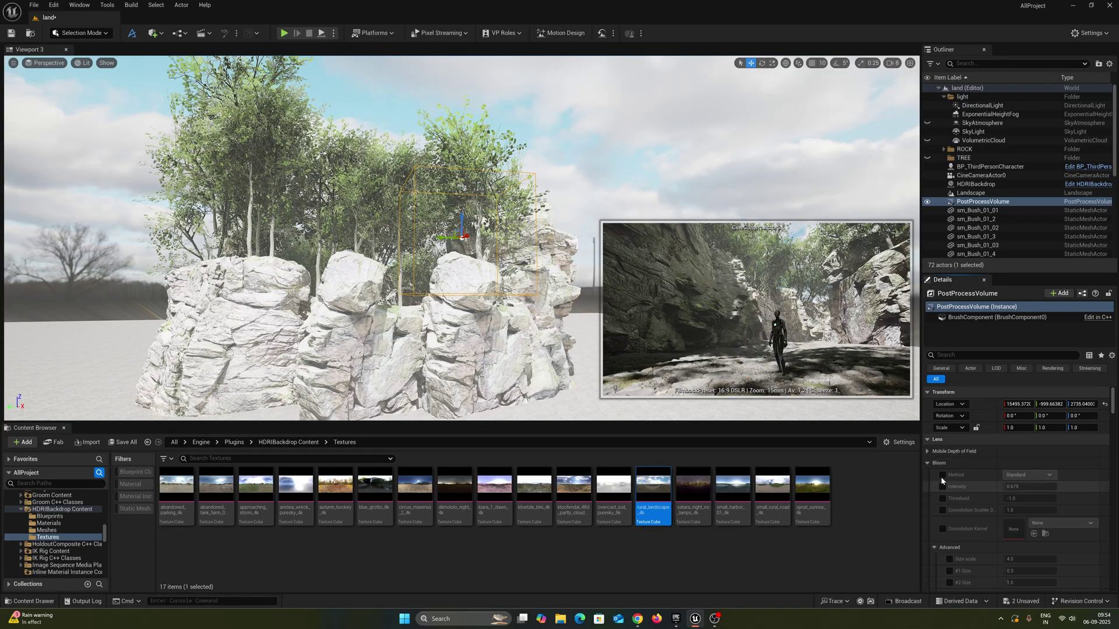
pyautogui.click(943, 487)
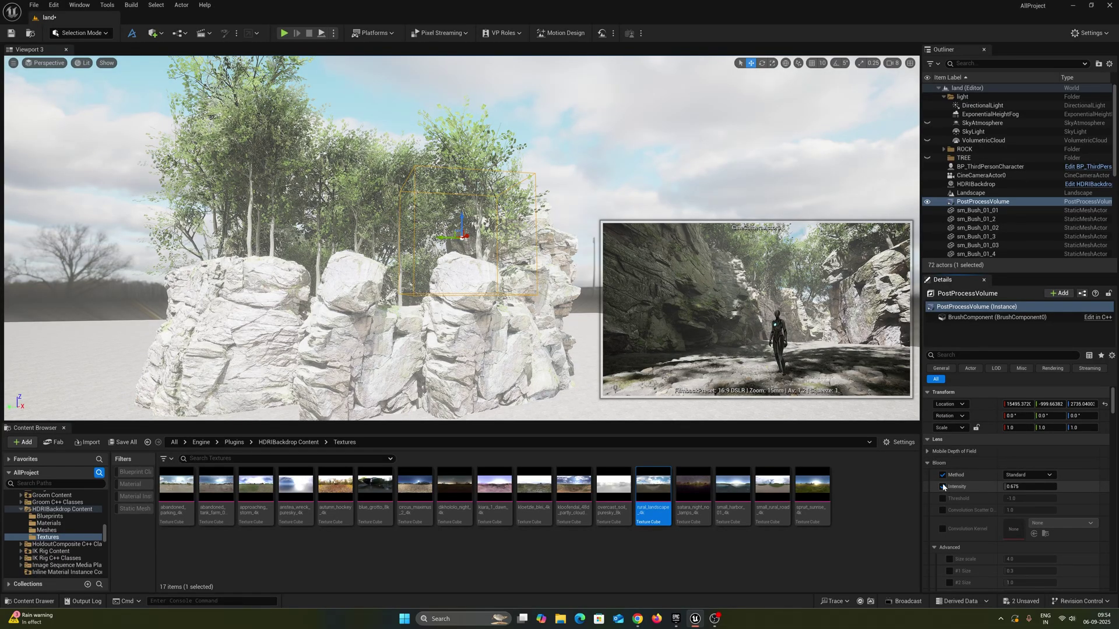
pyautogui.click(942, 487)
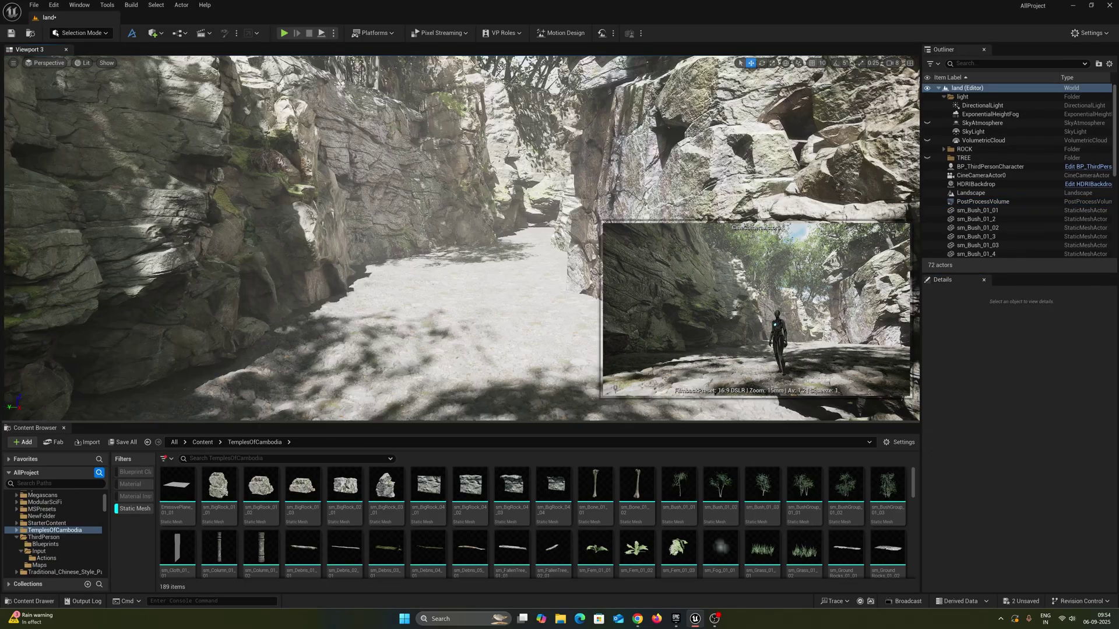
# Place sm_Stairs_01_04 across the canyon path and flank it with two copies of sm_Sculpture_04_03, scaled to about 3.48.
pyautogui.moveTo(508, 285); pyautogui.dragTo(440, 274)
pyautogui.press('w')
pyautogui.moveTo(678, 490); pyautogui.dragTo(367, 274)
pyautogui.press('r')
pyautogui.moveTo(378, 270); pyautogui.dragTo(385, 261)
pyautogui.hotkey('ctrl', 'z')
pyautogui.press('w')
pyautogui.keyDown('alt'); pyautogui.moveTo(362, 278); pyautogui.dragTo(574, 280); pyautogui.keyUp('alt')
pyautogui.click(373, 239)
# Place an enlarged sm_TempleColumn_01_01 on one side of the path and duplicate it onto the opposite side.
pyautogui.scroll(2, 716, 523)
pyautogui.scroll(-3, 716, 523)
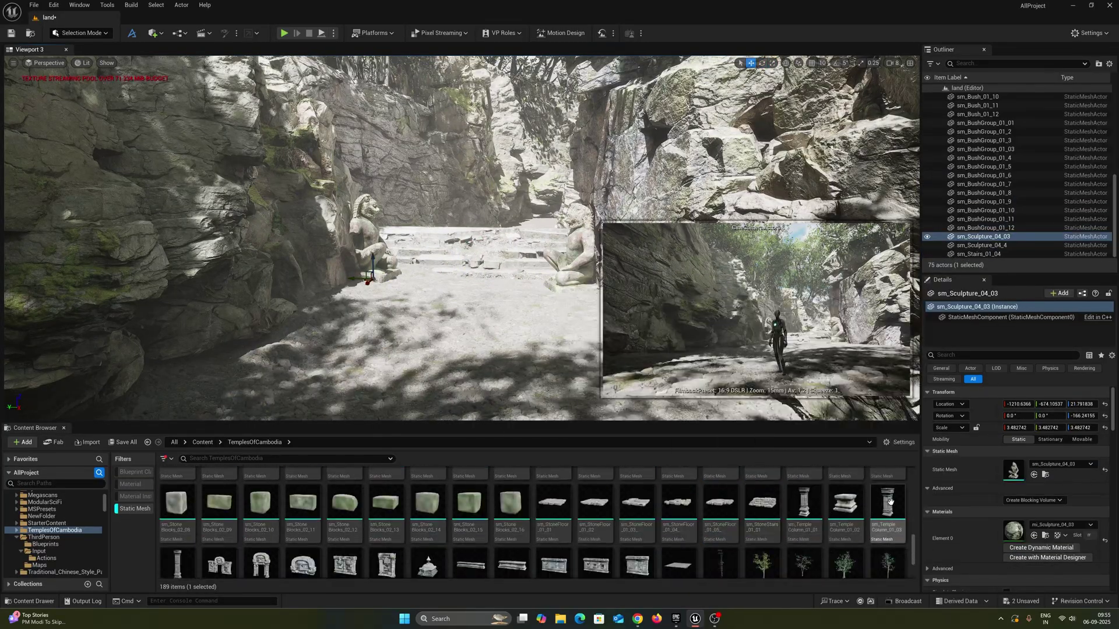
pyautogui.press('r')
pyautogui.moveTo(804, 510); pyautogui.dragTo(314, 314)
pyautogui.press('w')
pyautogui.keyDown('alt'); pyautogui.moveTo(233, 355); pyautogui.dragTo(716, 355); pyautogui.keyUp('alt')
# Pave the path between the columns with sm_StoneFloor_01_04_damaged, scaled to about 5.3, and duplicate it to make three pieces.
pyautogui.moveTo(524, 262); pyautogui.dragTo(431, 297, button='right')
pyautogui.moveTo(466, 262); pyautogui.dragTo(407, 274, button='right')
pyautogui.moveTo(678, 504); pyautogui.dragTo(443, 326)
pyautogui.click(780, 134)
pyautogui.moveTo(466, 262); pyautogui.dragTo(420, 303, button='right')
pyautogui.click(431, 274)
pyautogui.keyDown('alt'); pyautogui.moveTo(245, 245); pyautogui.dragTo(122, 282); pyautogui.keyUp('alt')
pyautogui.moveTo(466, 262); pyautogui.dragTo(512, 222, button='right')
pyautogui.keyDown('alt'); pyautogui.moveTo(291, 315); pyautogui.dragTo(343, 263); pyautogui.keyUp('alt')
pyautogui.scroll(-3, 669, 551)
pyautogui.scroll(2, 443, 548)
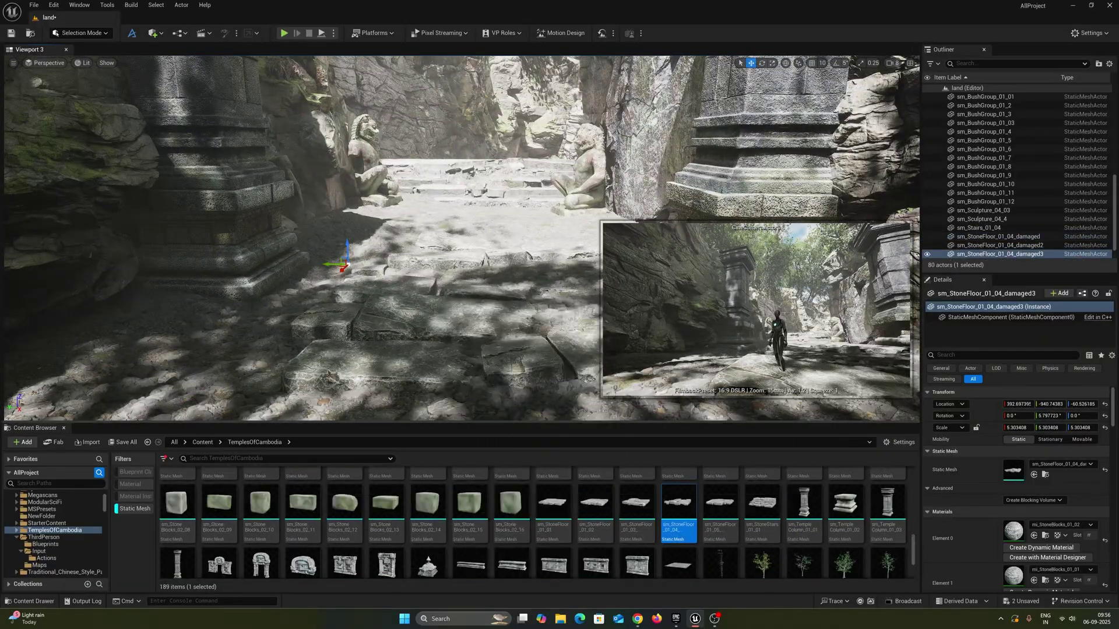
# Place sm_TempleRoof_01_01 at the far end of the canyon beyond the stairs and scale it to about 3.13.
pyautogui.moveTo(427, 550); pyautogui.dragTo(522, 82)
pyautogui.moveTo(466, 175); pyautogui.dragTo(466, 262, button='right')
pyautogui.press('r')
pyautogui.moveTo(430, 120); pyautogui.dragTo(466, 87)
pyautogui.press('w')
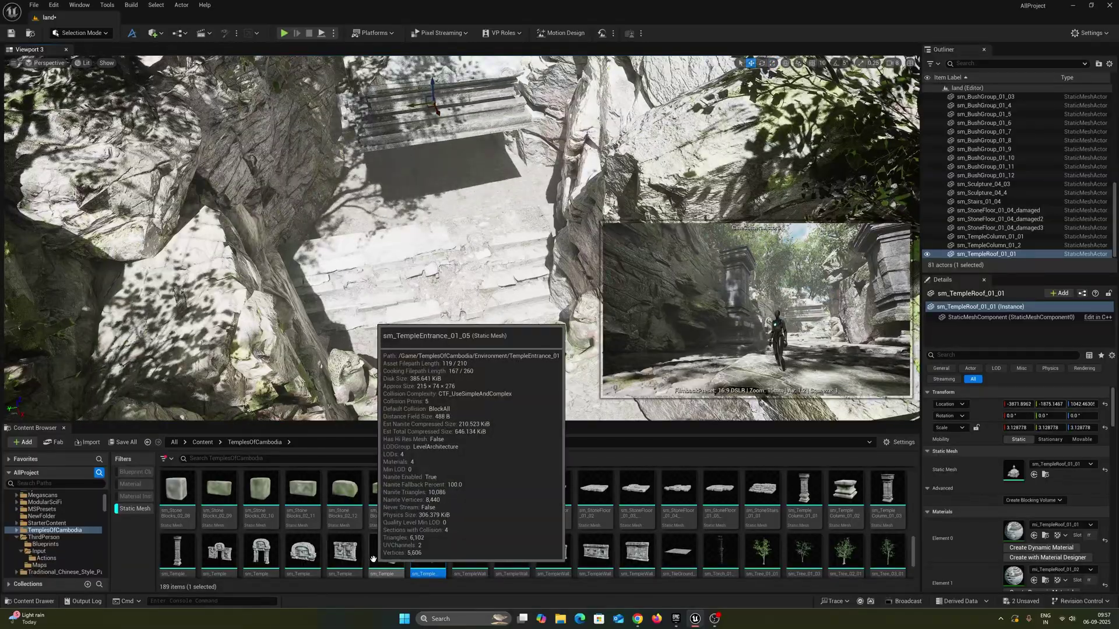
# Place sm_TempleEntrance_01_04 behind the stairs beneath the temple roof, and enlarge the entrance and roof together.
pyautogui.moveTo(344, 551); pyautogui.dragTo(445, 224)
pyautogui.moveTo(512, 176); pyautogui.dragTo(512, 116, button='right')
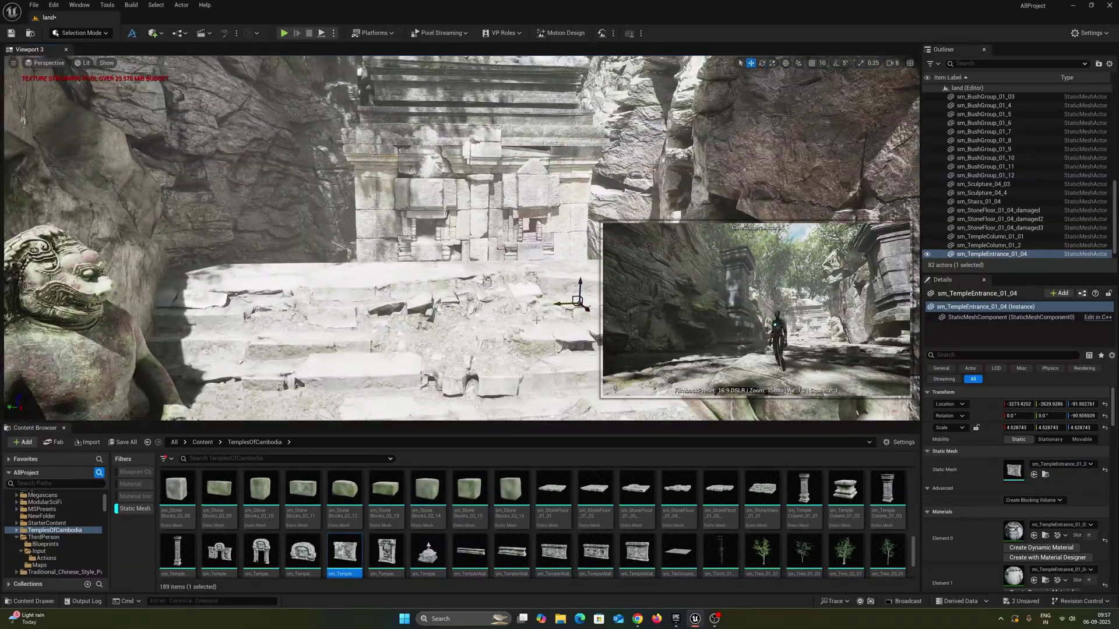
pyautogui.keyDown('ctrl'); pyautogui.click(466, 131); pyautogui.keyUp('ctrl')
pyautogui.press('e')
pyautogui.press('r')
pyautogui.moveTo(466, 139); pyautogui.dragTo(487, 120)
pyautogui.moveTo(486, 175)
pyautogui.mouseDown(button='right')
pyautogui.moveTo(499, 169)
pyautogui.moveTo(475, 170)
pyautogui.mouseUp(button='right')
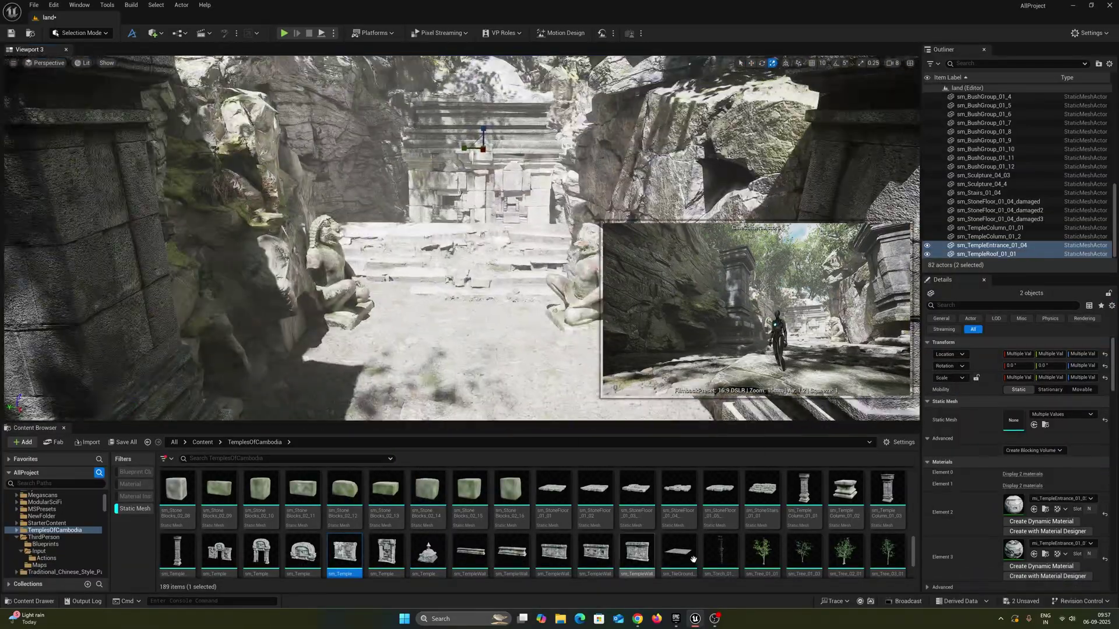
# Place sm_TreeStump_01_01 tree stumps on the canyon ground.
pyautogui.scroll(-2, 637, 554)
pyautogui.moveTo(466, 233); pyautogui.dragTo(443, 291, button='right')
pyautogui.moveTo(428, 548); pyautogui.dragTo(518, 236)
pyautogui.press('w')
pyautogui.scroll(1, 720, 513)
pyautogui.moveTo(720, 513); pyautogui.dragTo(306, 174)
pyautogui.press('r')
pyautogui.moveTo(306, 174); pyautogui.dragTo(333, 162)
pyautogui.press('w')
pyautogui.press('Delete')
# Place copies of sm_Bush_01_01, scaled to about 7.06, around the character, and rotate one about 23 degrees.
pyautogui.moveTo(333, 162); pyautogui.dragTo(333, 117, button='right')
pyautogui.scroll(8, 512, 550)
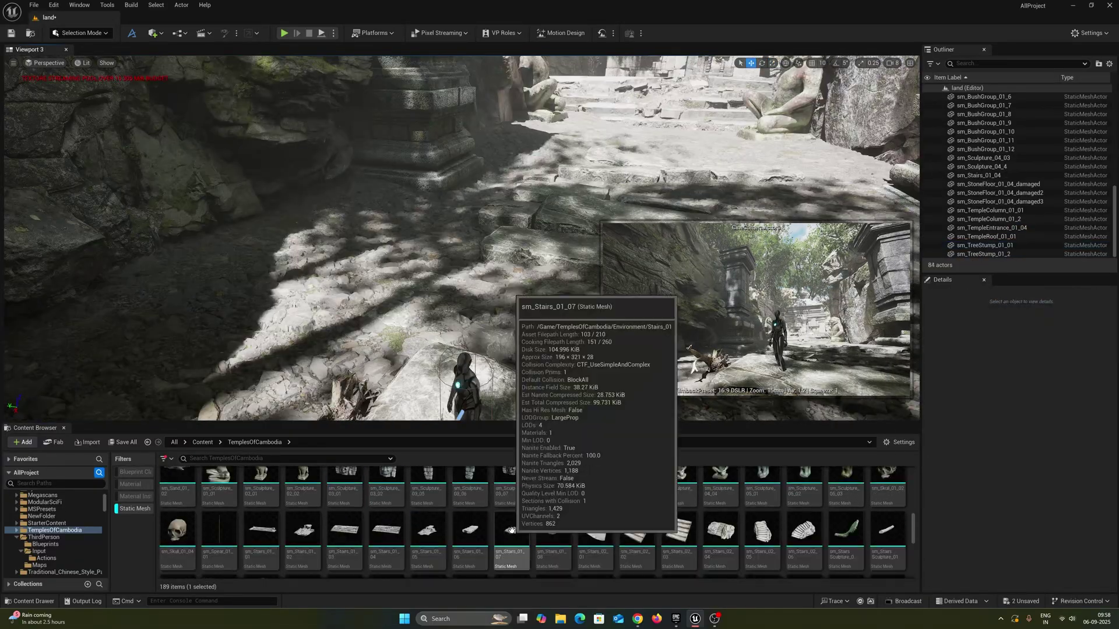
pyautogui.moveTo(467, 262); pyautogui.dragTo(519, 297, button='right')
pyautogui.moveTo(678, 495); pyautogui.dragTo(399, 265)
pyautogui.press('r')
pyautogui.moveTo(399, 266); pyautogui.dragTo(431, 233)
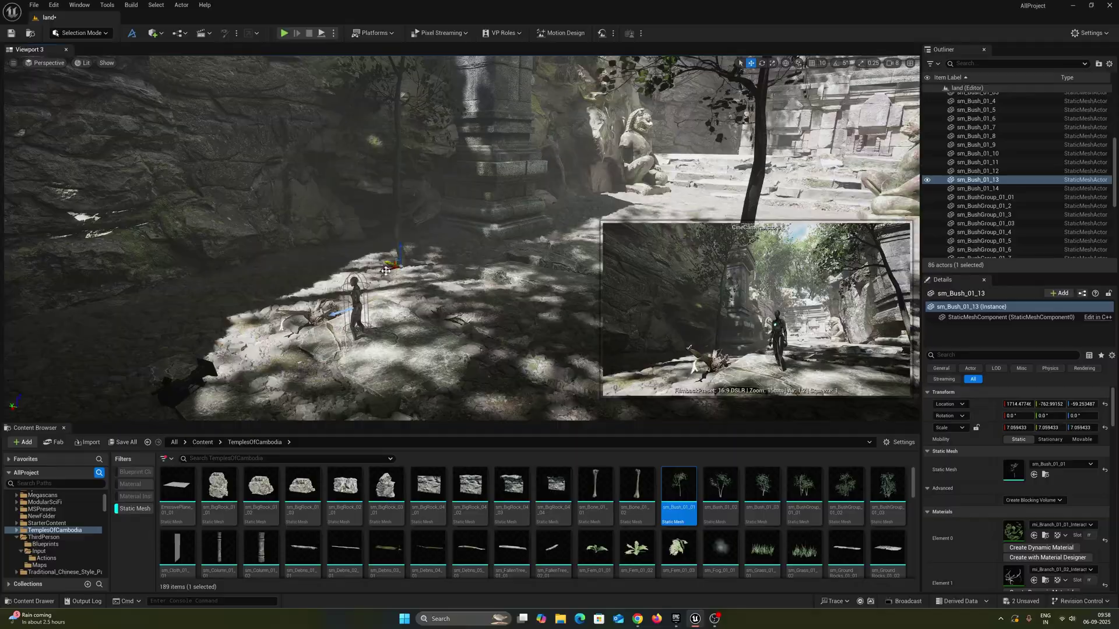
pyautogui.press('e')
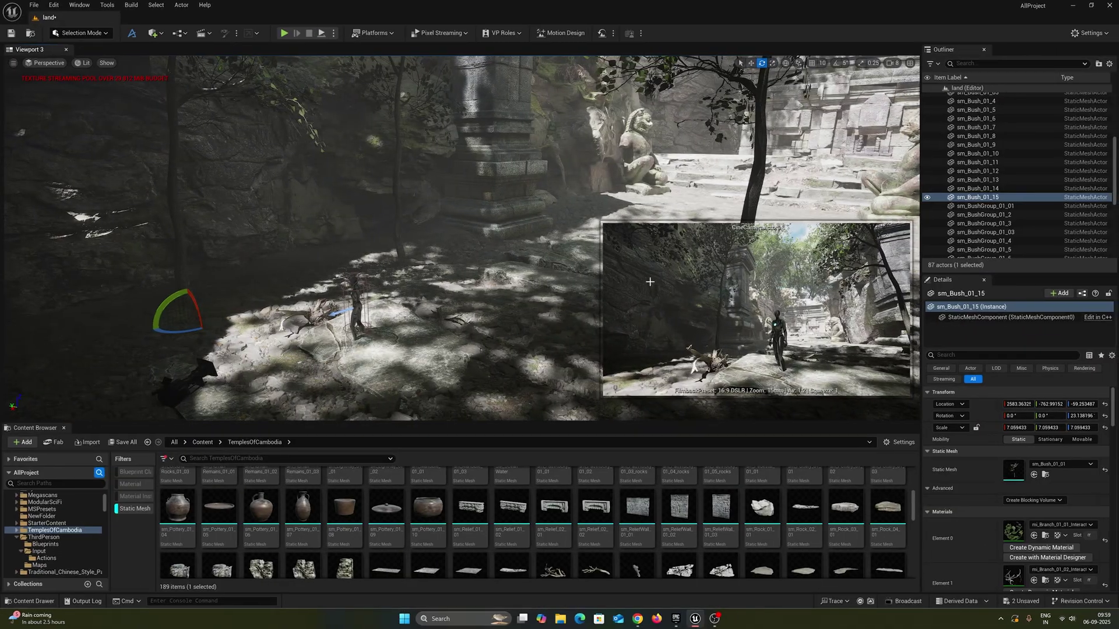
# Create a level sequence named NewLevelSequence1 and save it in the land folder.
pyautogui.click(207, 33)
pyautogui.click(239, 53)
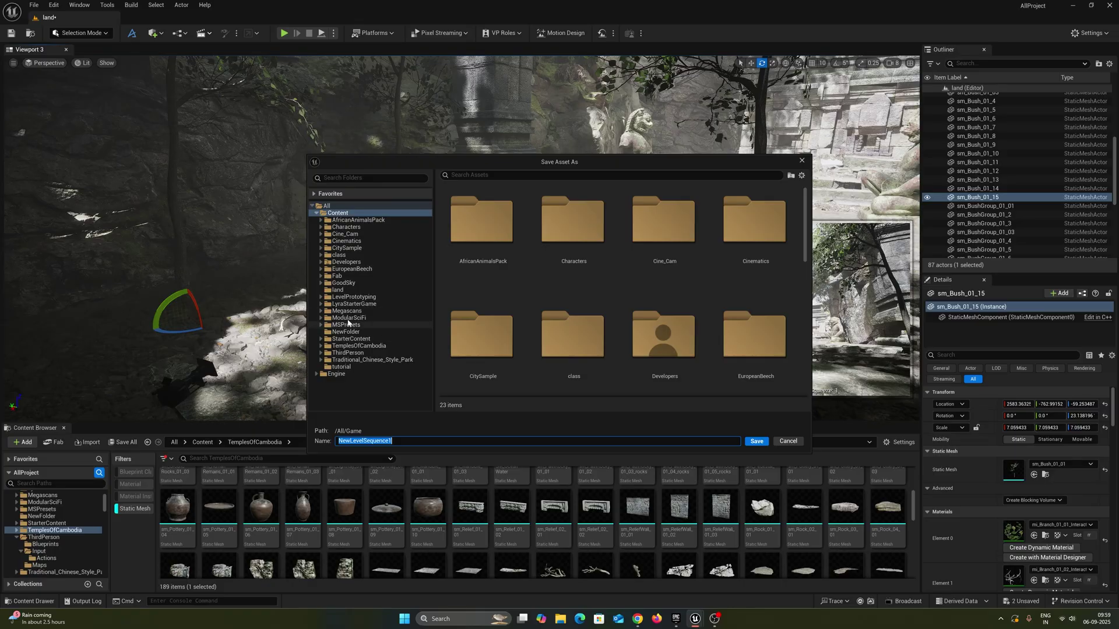
pyautogui.click(342, 291)
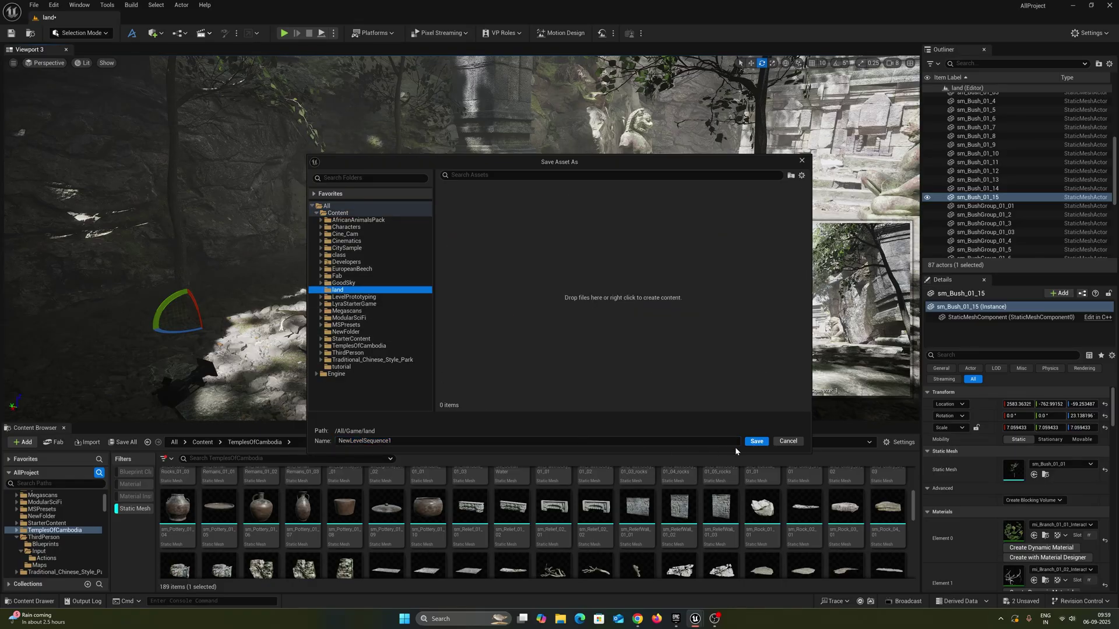
pyautogui.click(756, 441)
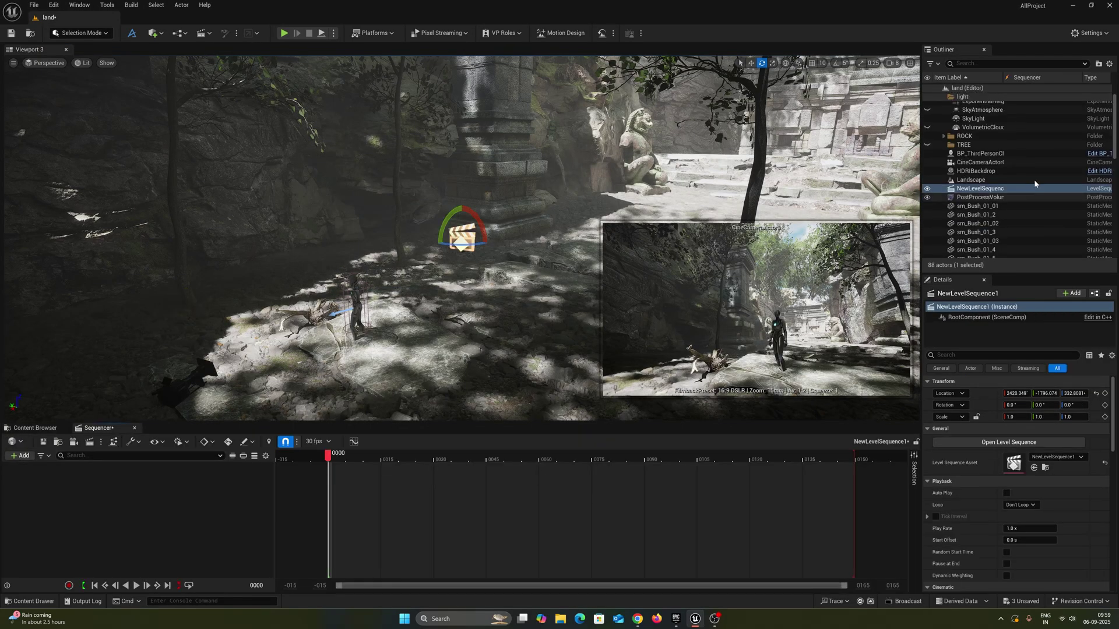
# Add CineCameraActor0 to the level sequence and key its transform at frame 0.
pyautogui.click(980, 163)
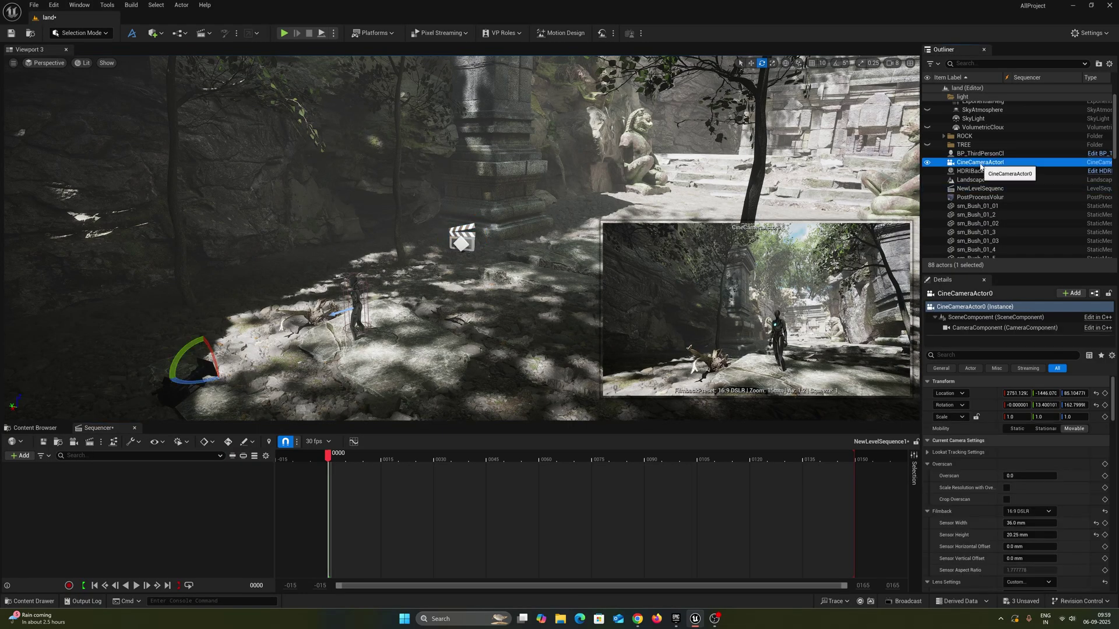
pyautogui.moveTo(980, 165); pyautogui.dragTo(135, 491)
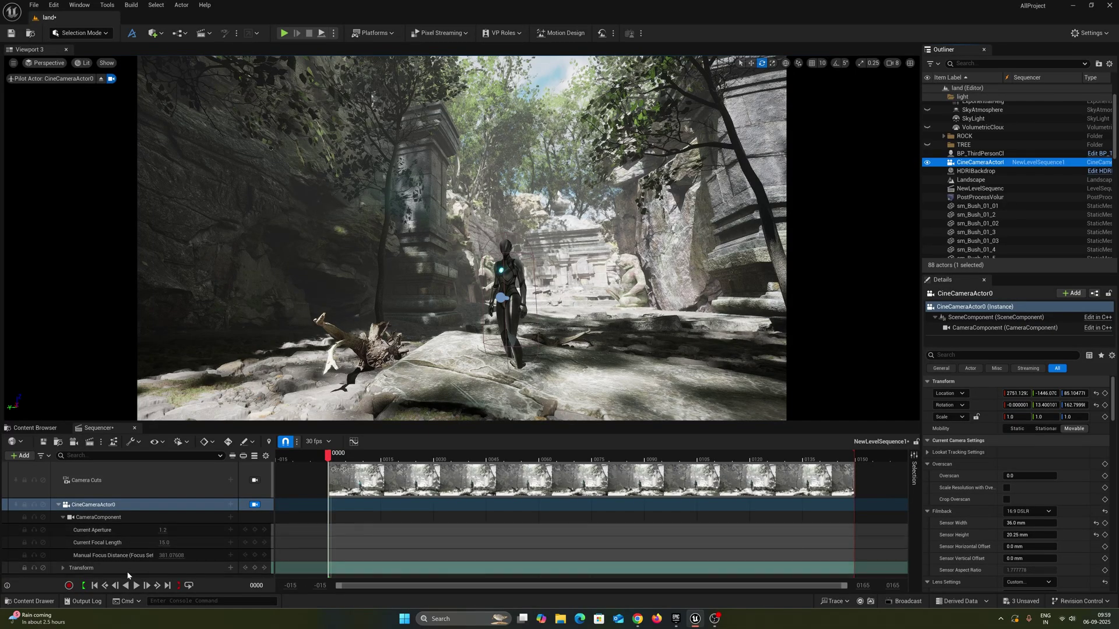
pyautogui.click(255, 568)
# At frame 149, move the camera forward past the column toward the temple, tilt it up to about 21.8 degrees, and key its transform.
pyautogui.click(167, 586)
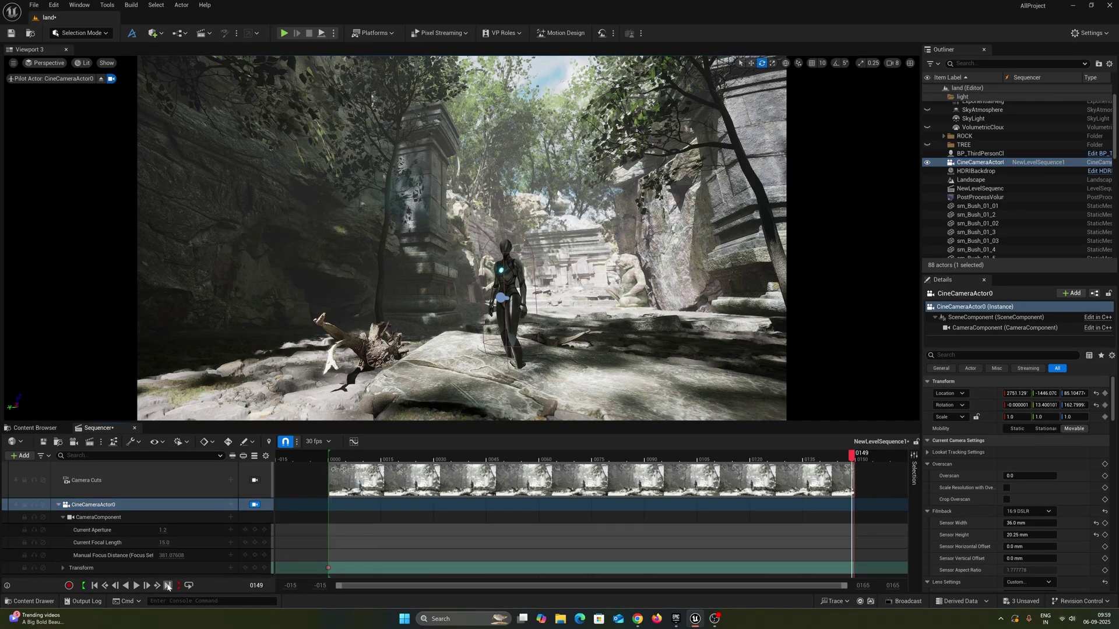
pyautogui.press('w')
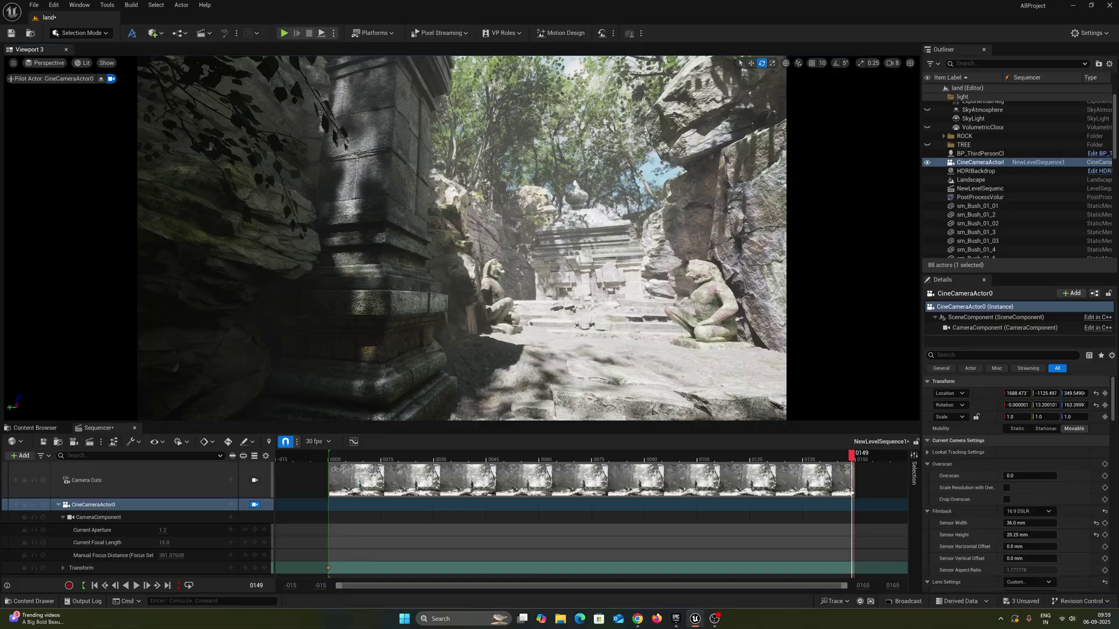
pyautogui.moveTo(551, 406); pyautogui.dragTo(589, 420, button='middle')
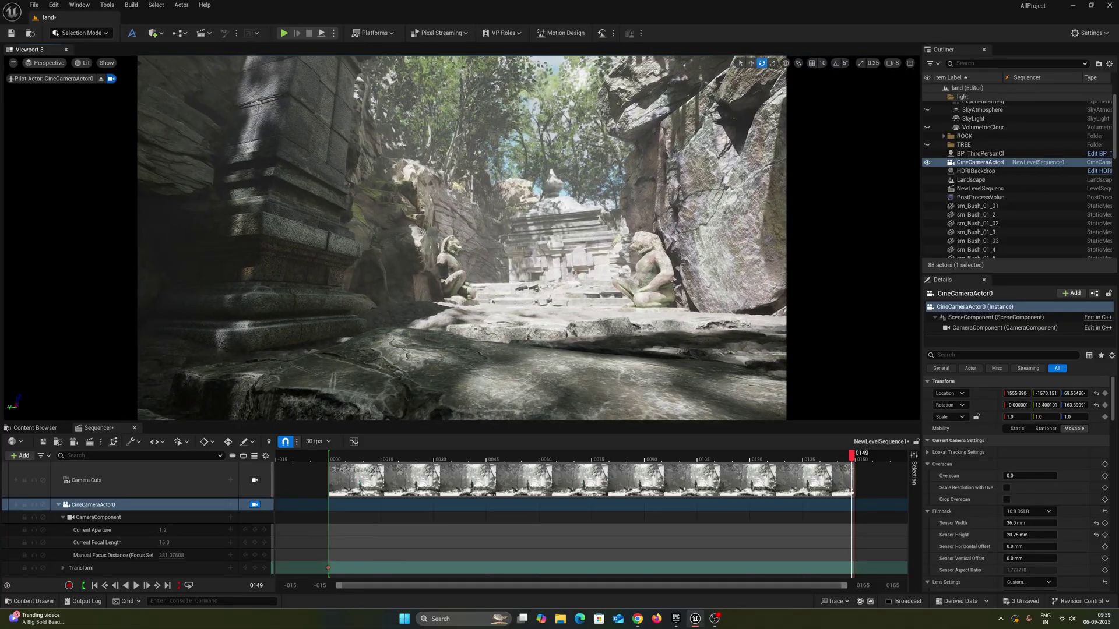
pyautogui.moveTo(551, 406); pyautogui.dragTo(547, 381, button='right')
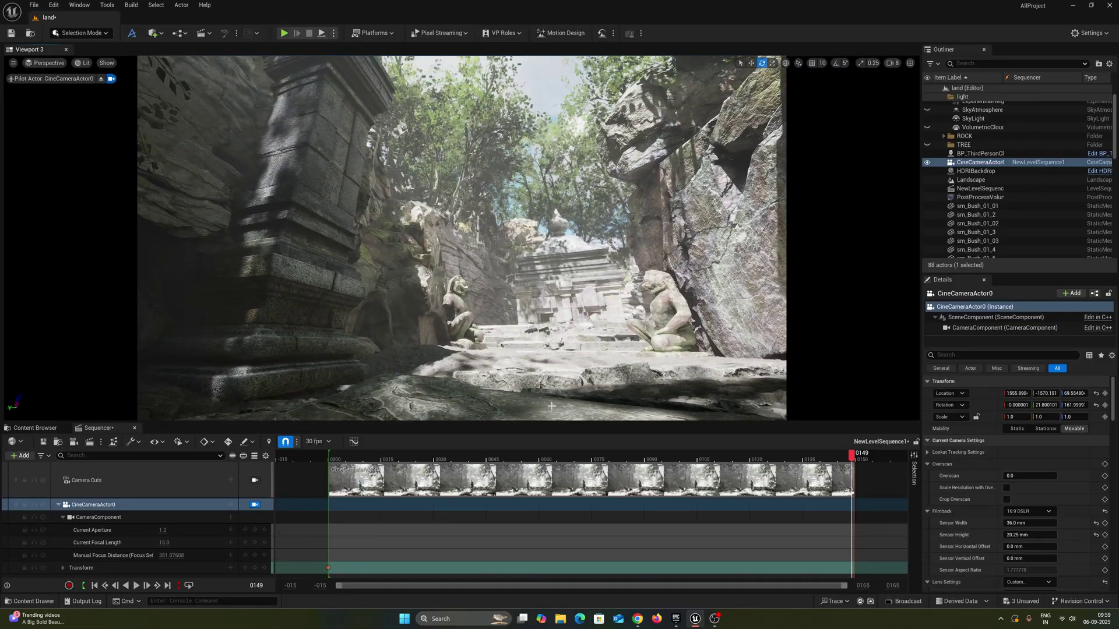
pyautogui.click(254, 567)
# Set the interpolation of the camera's transform key at frame 149 to Linear.
pyautogui.moveTo(747, 585); pyautogui.dragTo(907, 587)
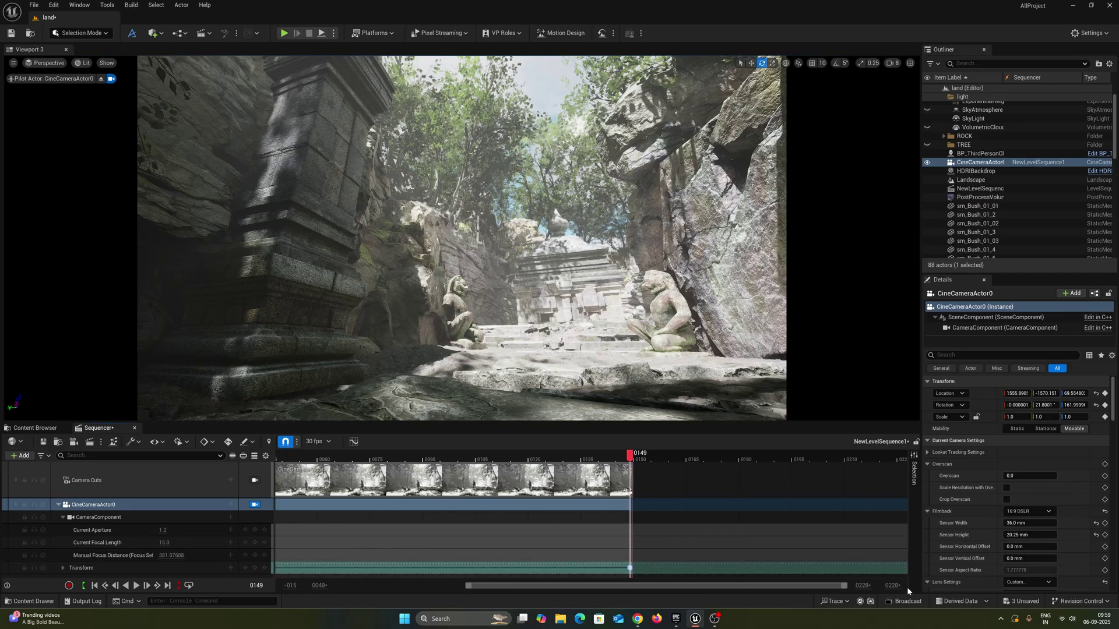
pyautogui.rightClick(630, 568)
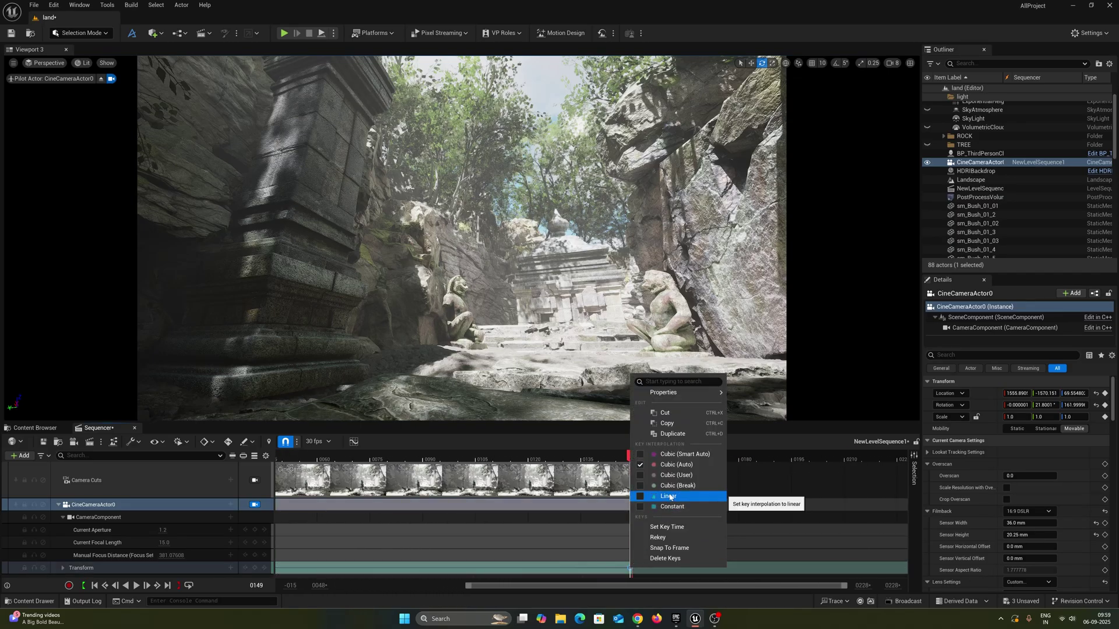
pyautogui.click(668, 497)
pyautogui.moveTo(467, 591); pyautogui.dragTo(336, 587)
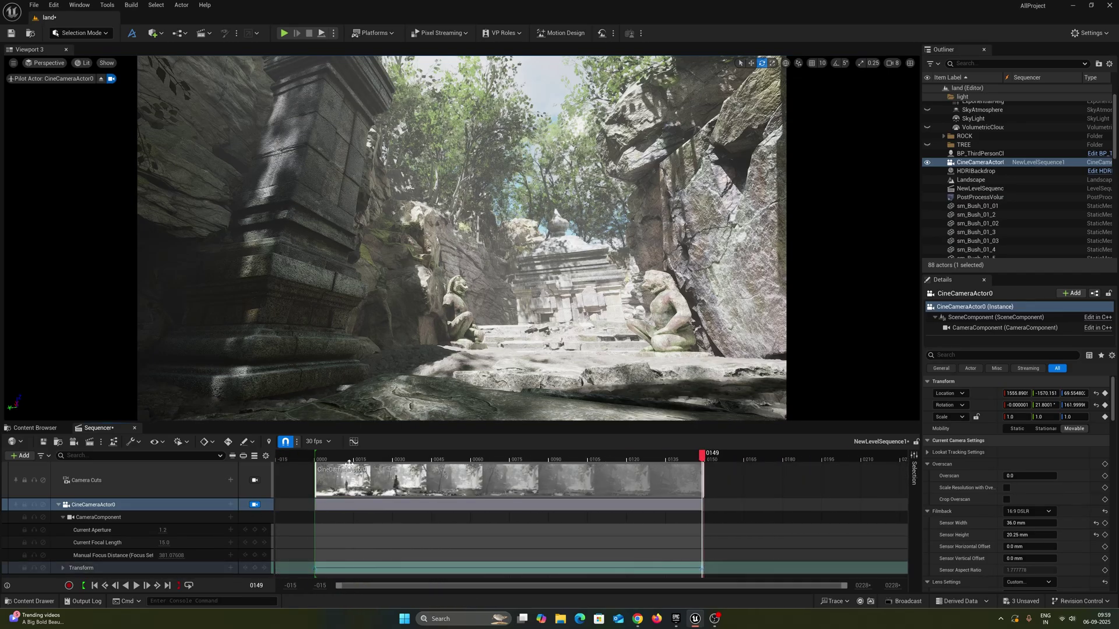
# Play the sequence from near its start to review the camera move toward the temple.
pyautogui.moveTo(344, 458); pyautogui.dragTo(325, 460)
pyautogui.press('space')
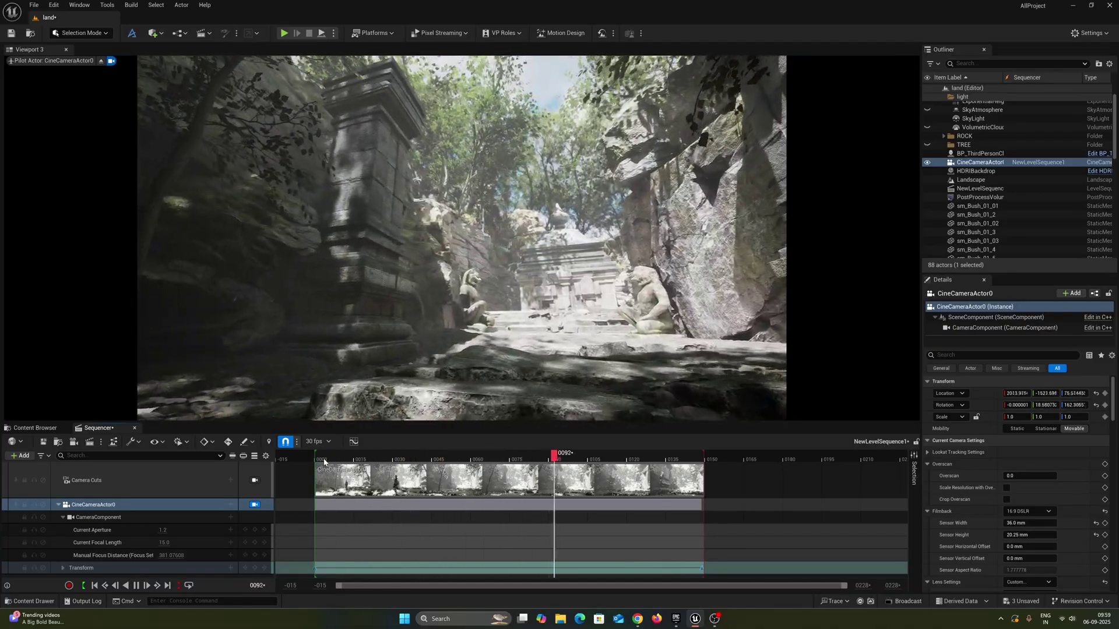
pyautogui.click(327, 457)
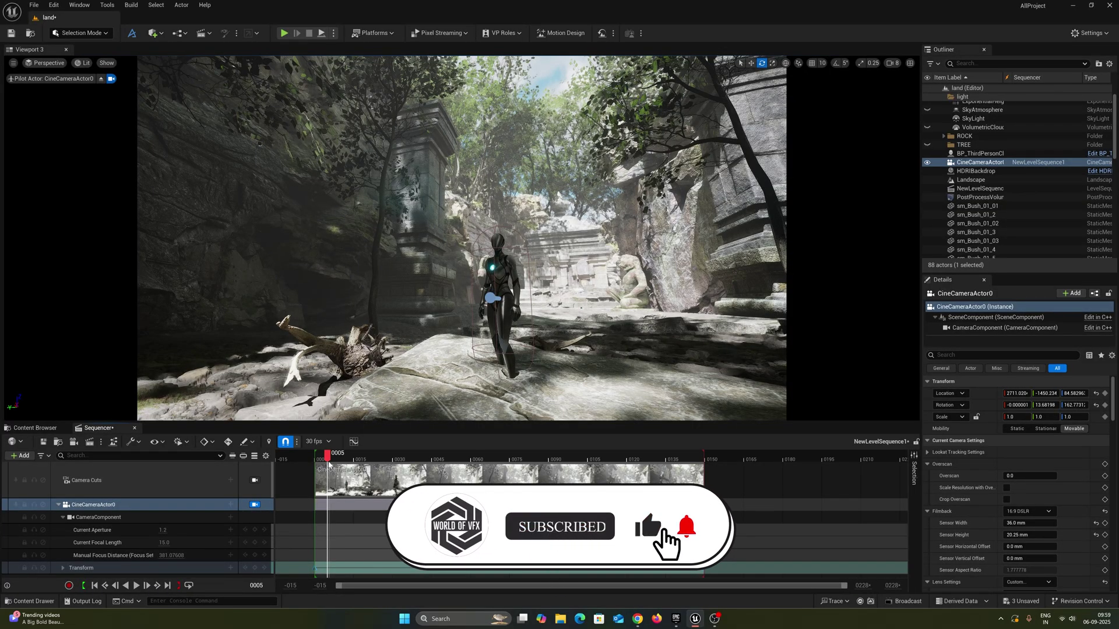
pyautogui.press('space')
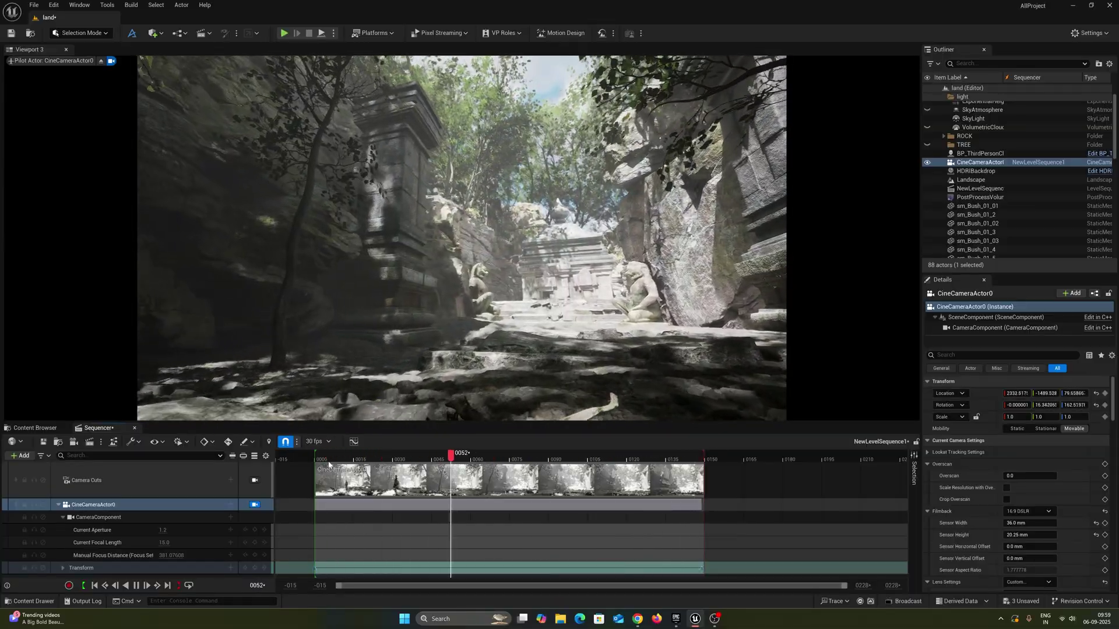
pyautogui.click(353, 460)
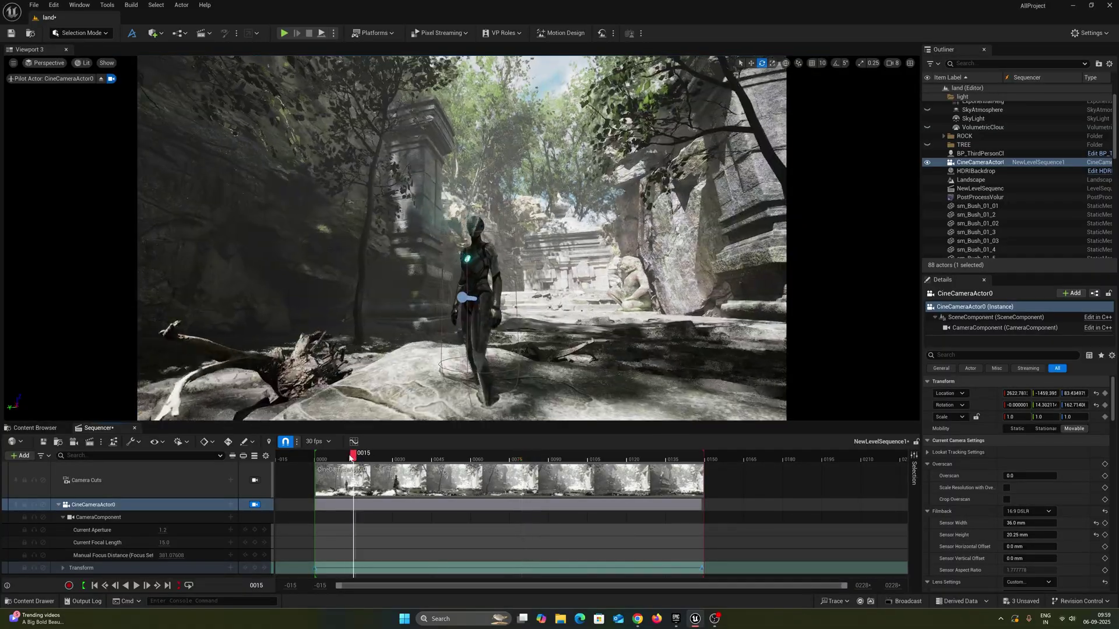